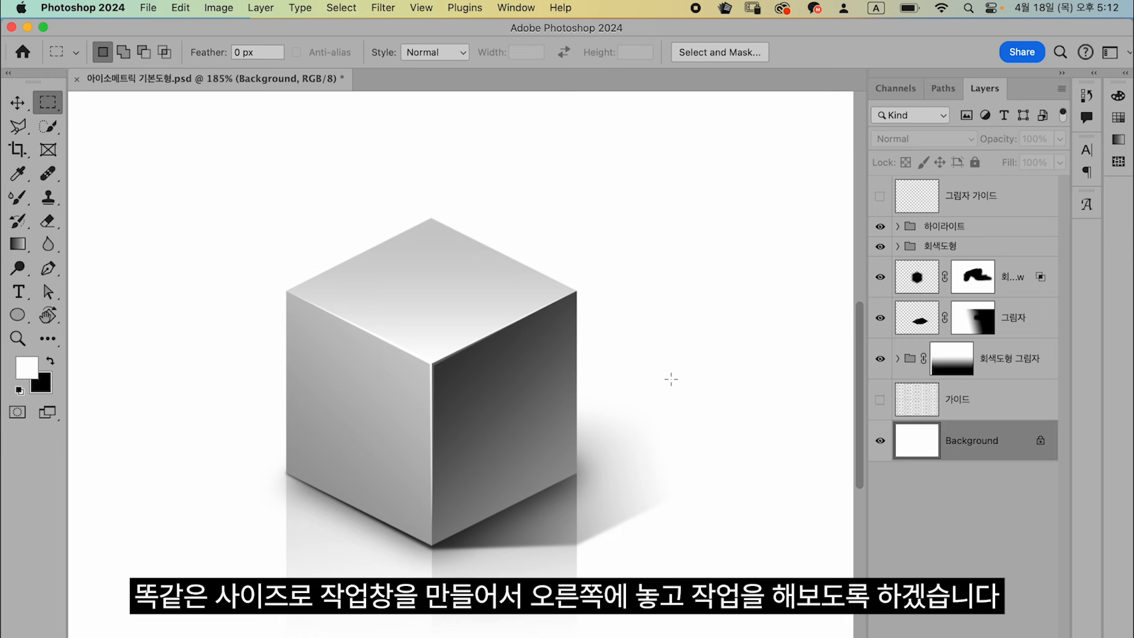
Copy the entire Background layer and create a new document from the 1600 x 1200 px, 72 ppi Clipboard preset.
{"action": "left_click", "coordinate": [149, 9]}
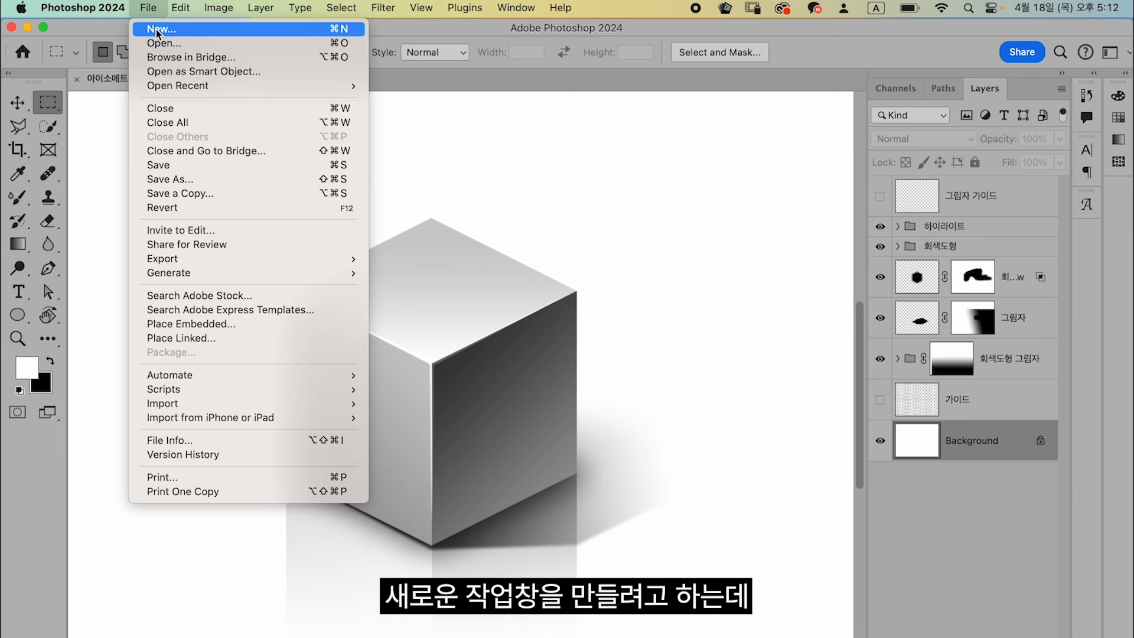
{"action": "left_click", "coordinate": [583, 253]}
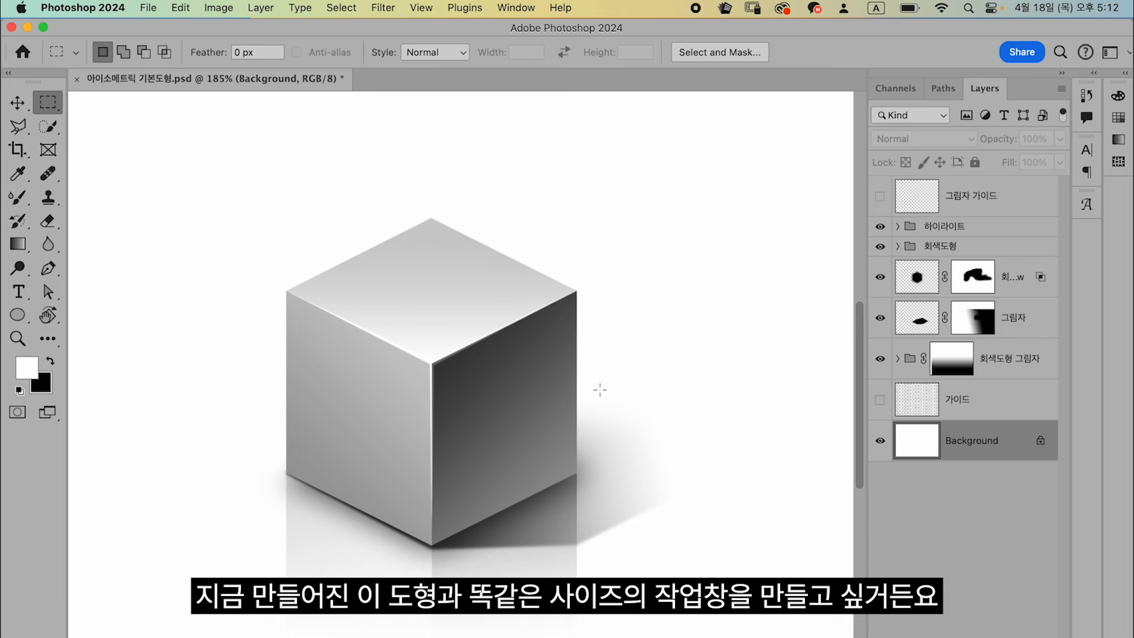
{"action": "key", "text": "super+0"}
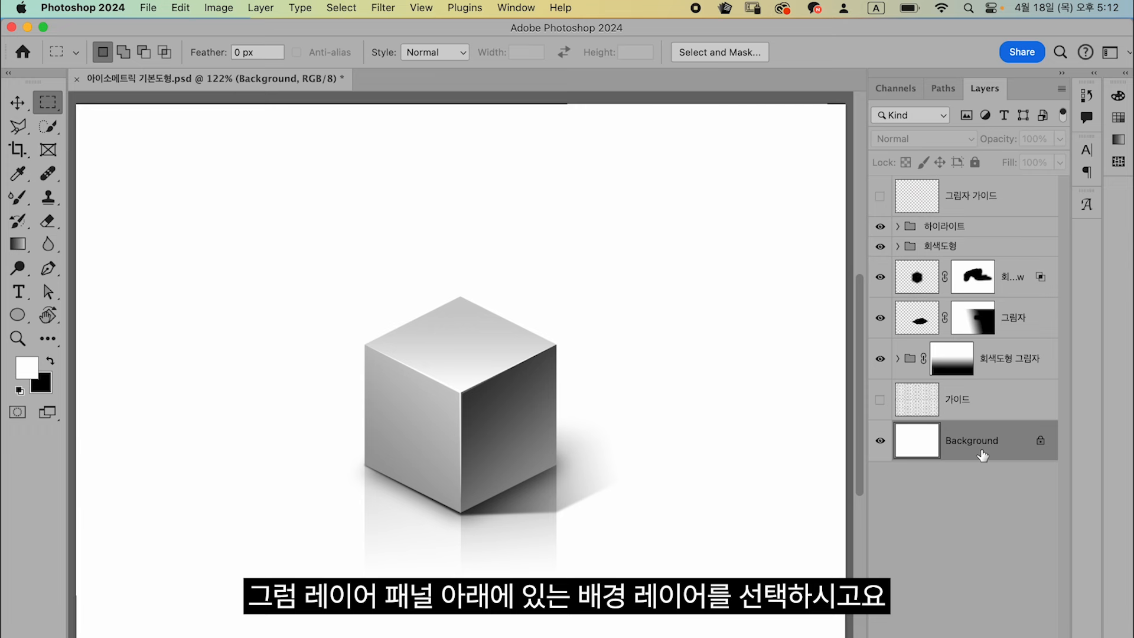
{"action": "key", "text": "ctrl+a"}
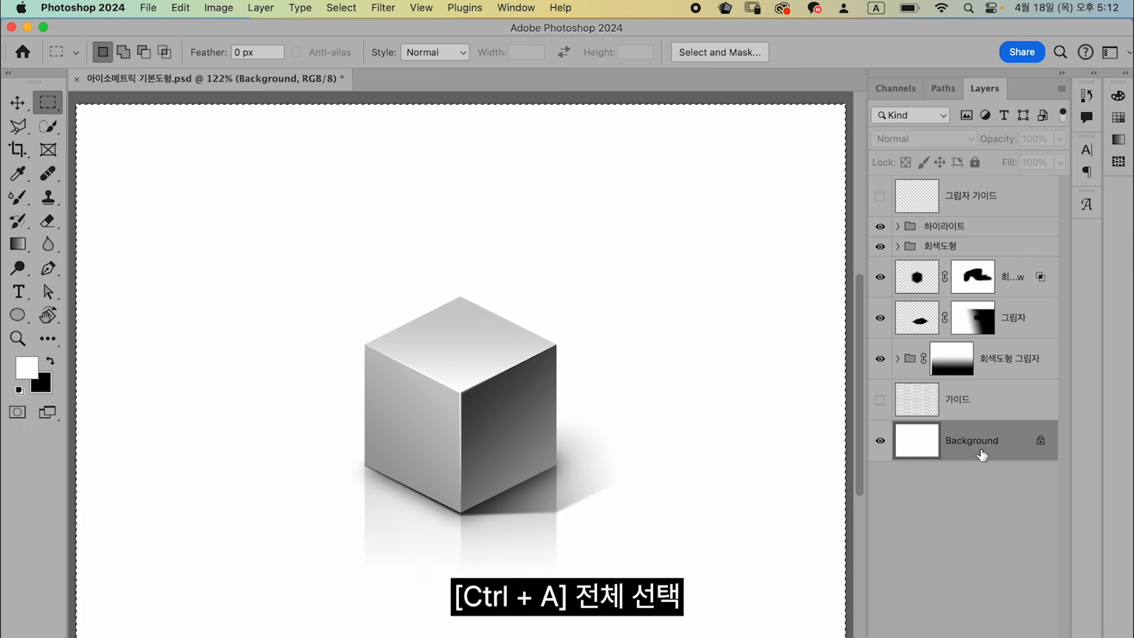
{"action": "key", "text": "ctrl+c"}
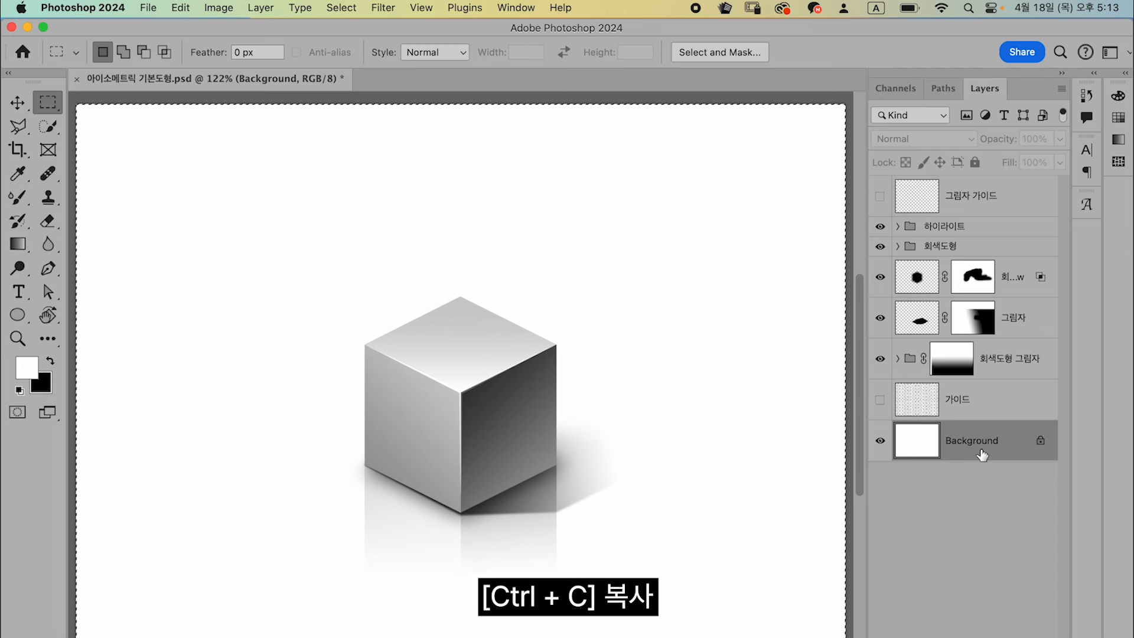
{"action": "key", "text": "ctrl+n"}
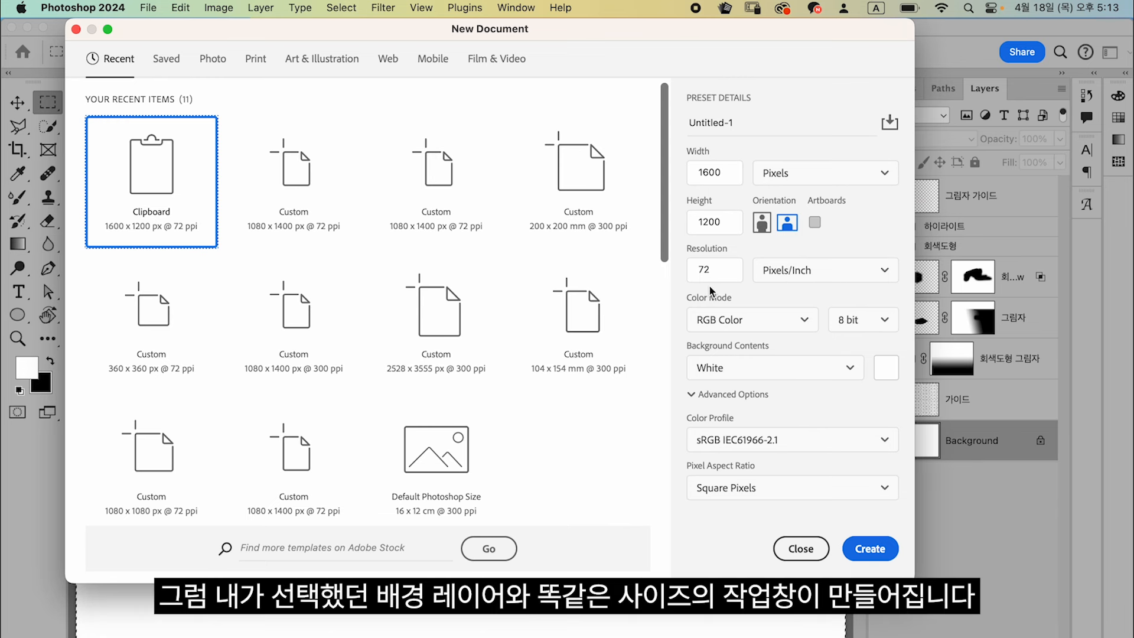
{"action": "left_click", "coordinate": [875, 553]}
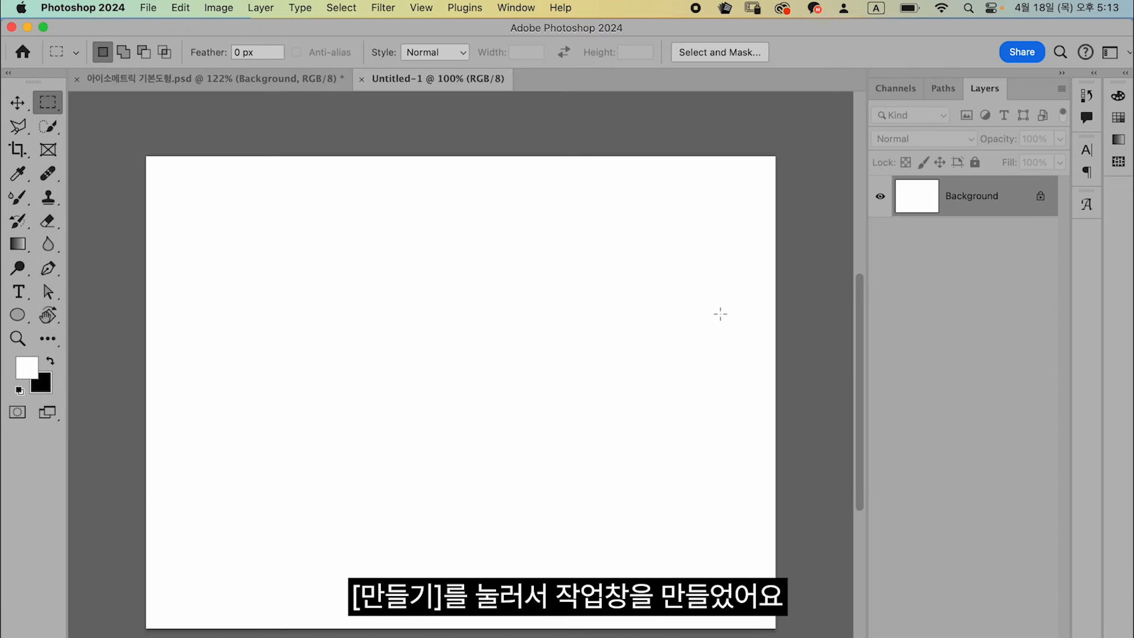
Arrange the blank and reference documents side by side as 2-up Vertical and fit each canvas in its pane.
{"action": "left_click", "coordinate": [530, 8]}
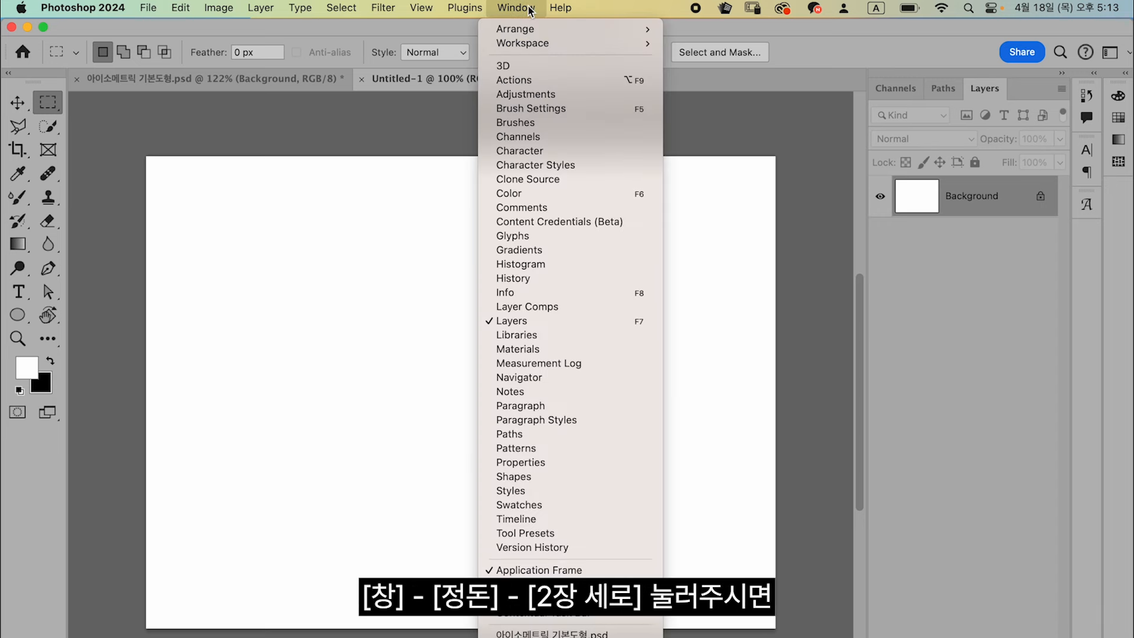
{"action": "mouse_move", "coordinate": [649, 35]}
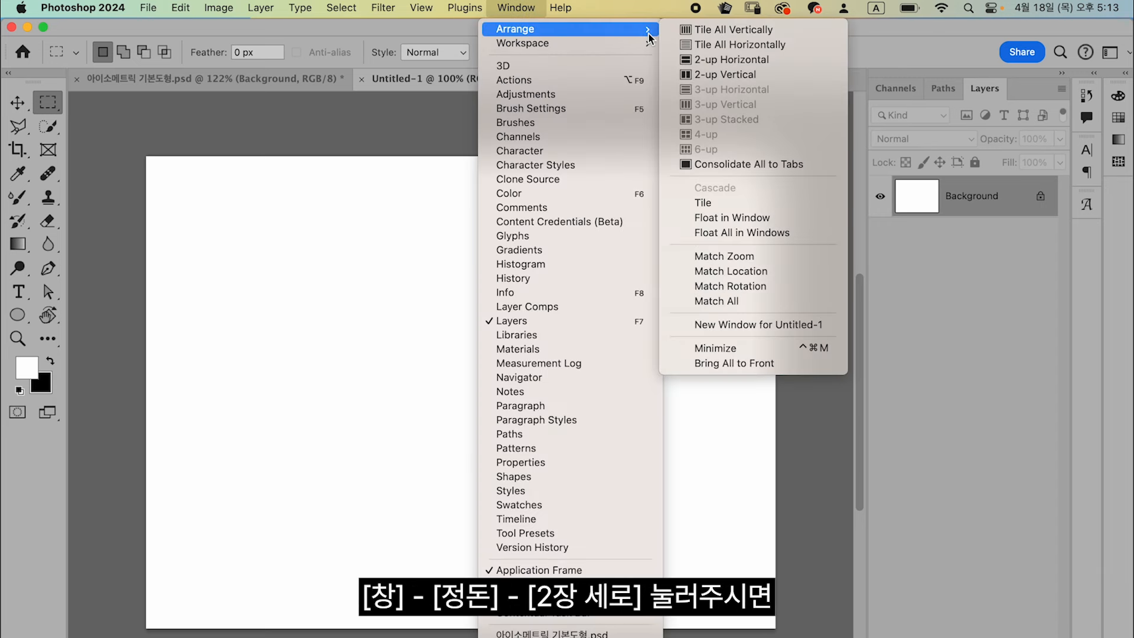
{"action": "left_click", "coordinate": [739, 75]}
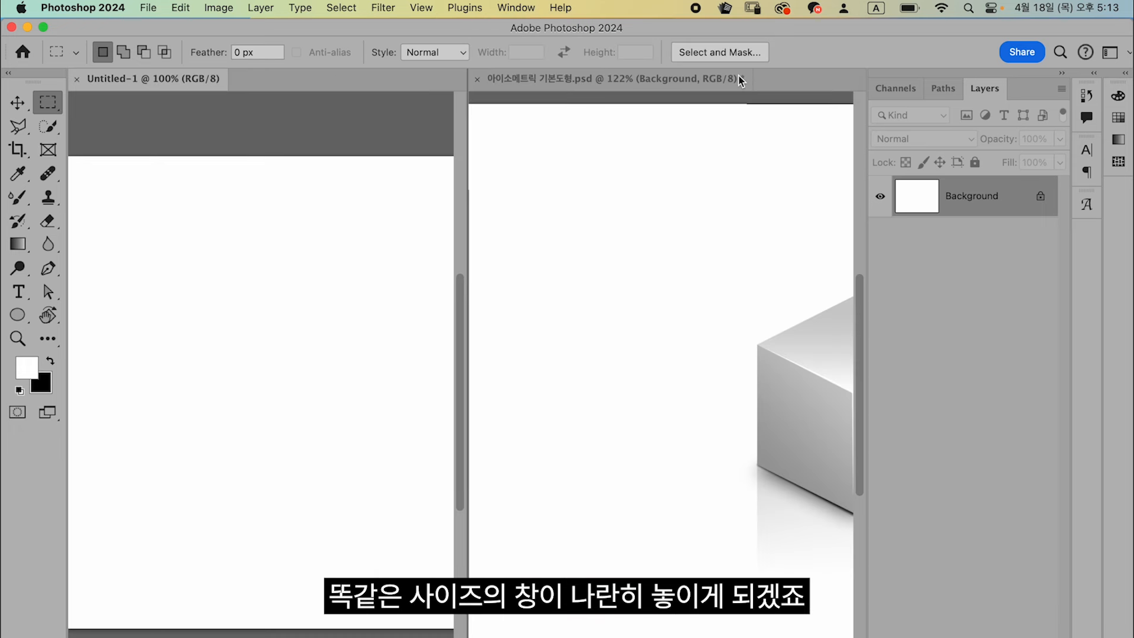
{"action": "key", "text": "super+minus"}
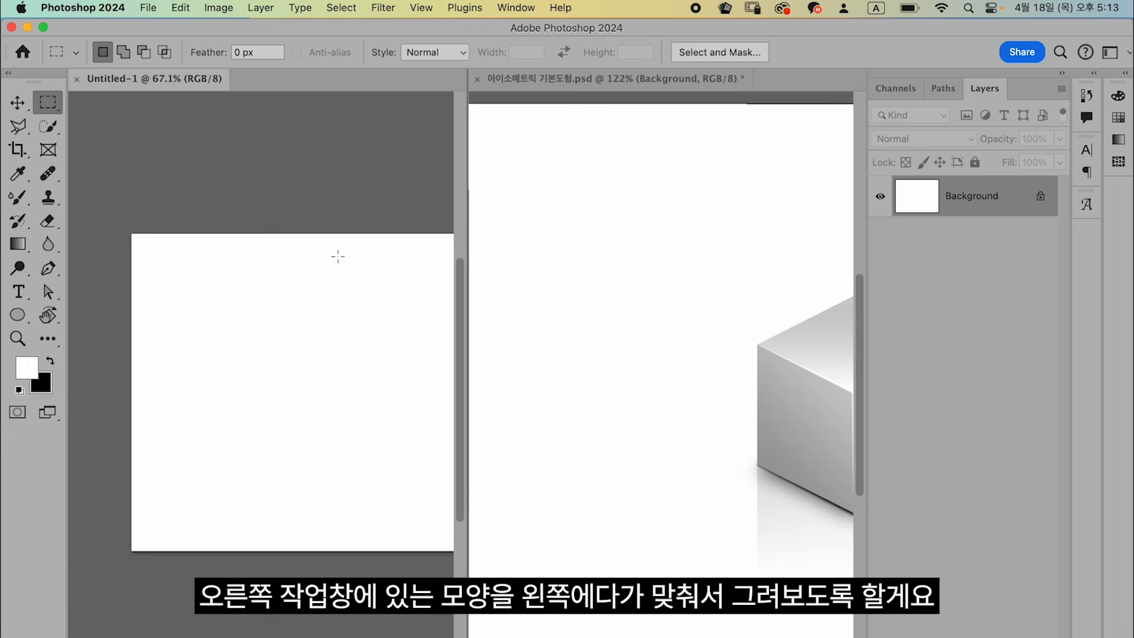
{"action": "key", "text": "super+0"}
{"action": "left_click", "coordinate": [643, 278]}
{"action": "key", "text": "super+0"}
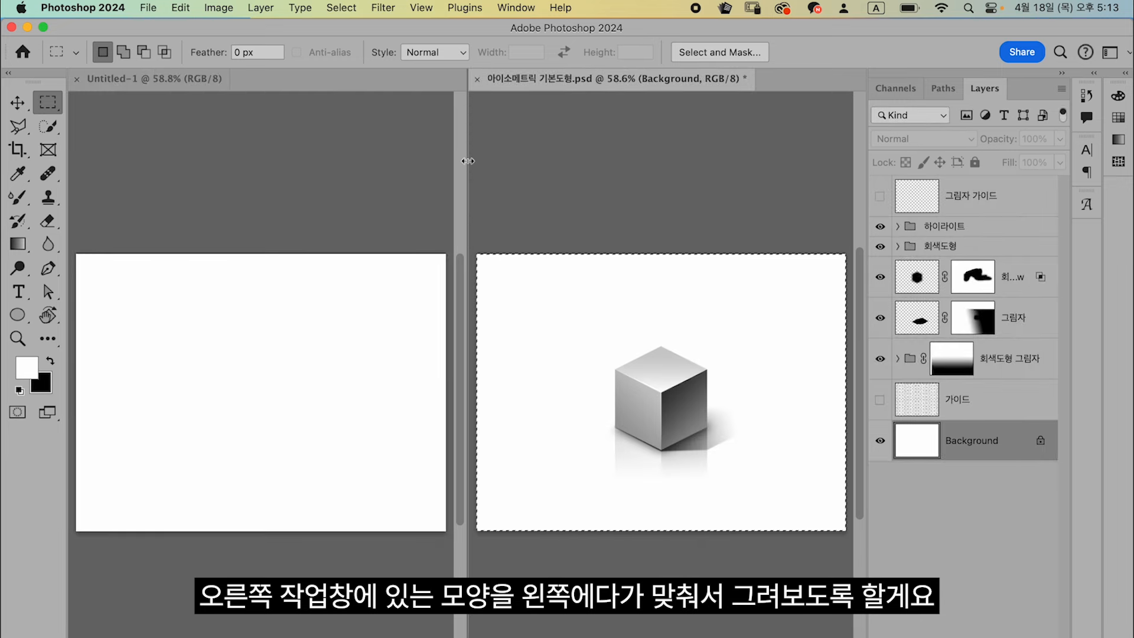
Widen the blank document's pane and enlarge the reference document to 100% with the cube in view.
{"action": "left_click_drag", "start_coordinate": [467, 160], "coordinate": [613, 160]}
{"action": "scroll", "coordinate": [695, 298], "scroll_direction": "up", "scroll_amount": 3}
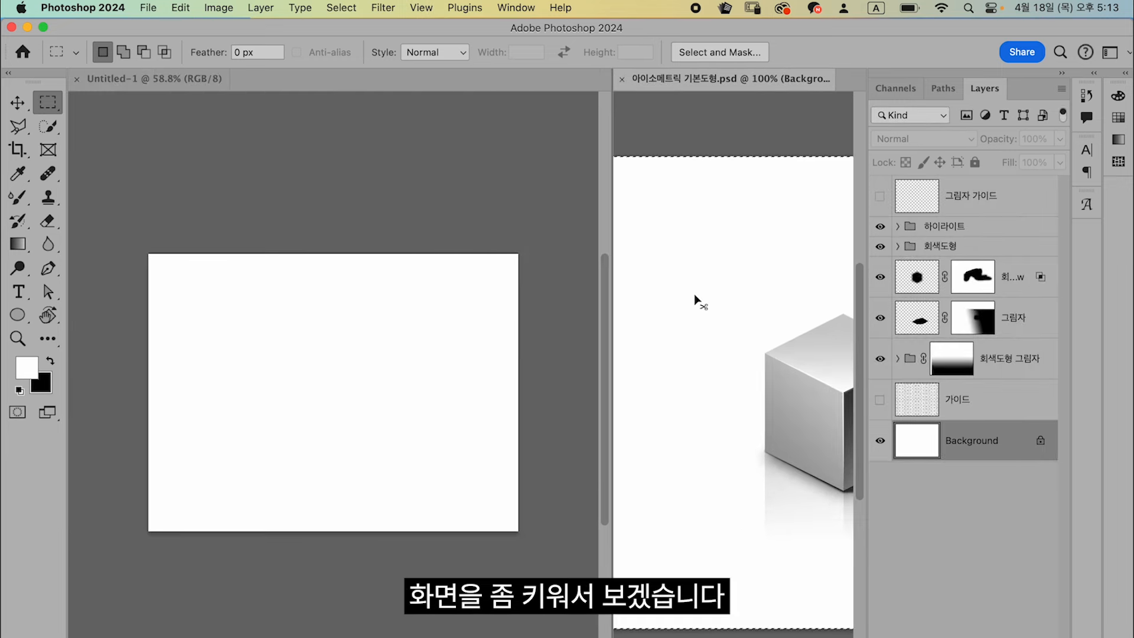
{"action": "scroll", "coordinate": [770, 308], "scroll_direction": "right", "scroll_amount": 3}
{"action": "scroll", "coordinate": [770, 308], "scroll_direction": "down", "scroll_amount": 1}
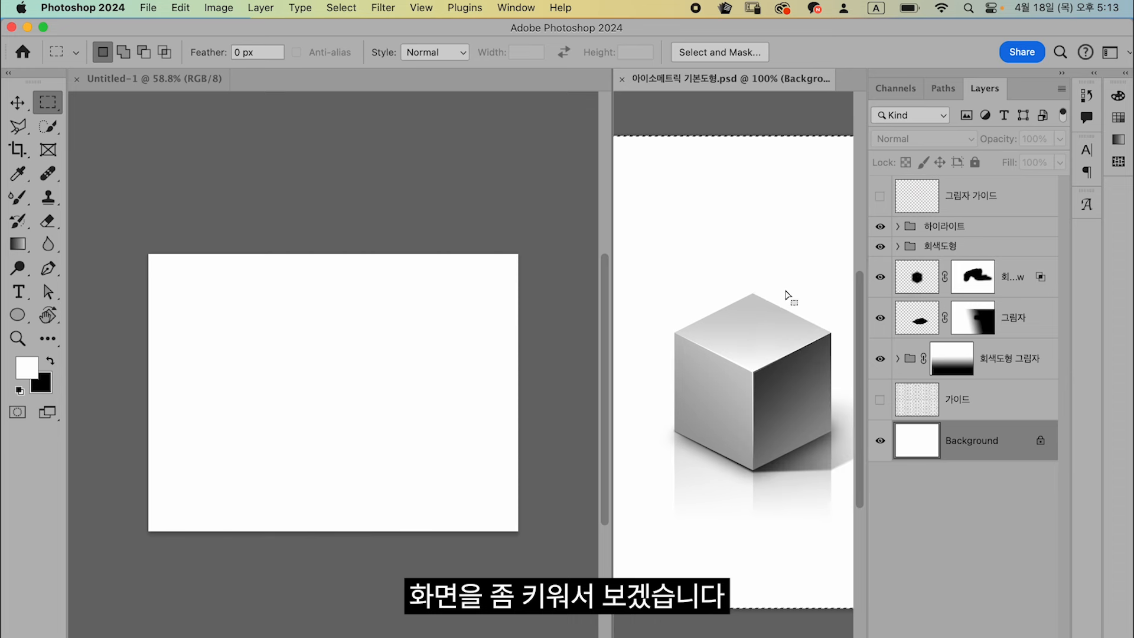
Show the 그림자 가이드 layer over the reference cube.
{"action": "left_click", "coordinate": [878, 199]}
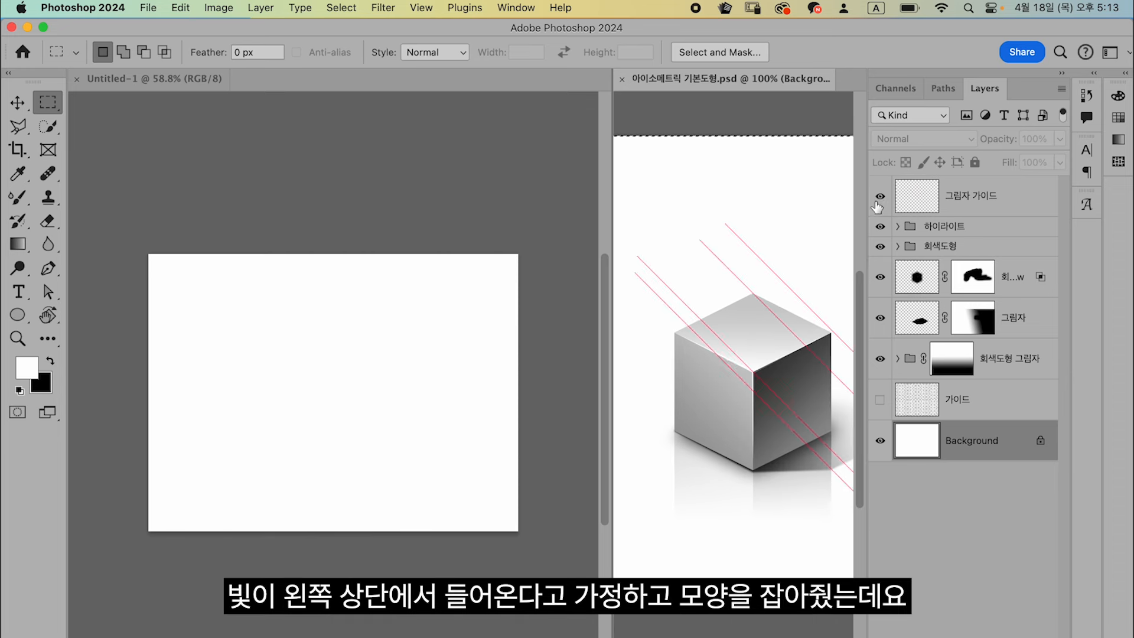
{"action": "left_click", "coordinate": [879, 199]}
{"action": "left_click", "coordinate": [879, 199]}
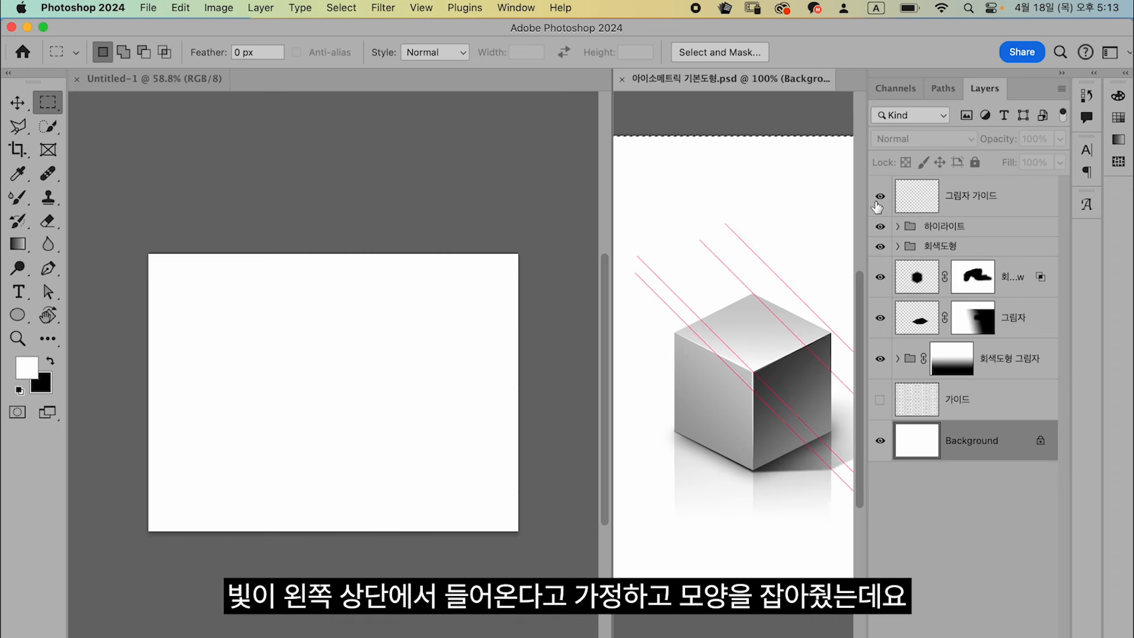
Widen the reference pane around the cube and its shadow, and fit the blank canvas in its own pane.
{"action": "left_click_drag", "start_coordinate": [612, 187], "coordinate": [564, 188]}
{"action": "scroll", "coordinate": [671, 225], "scroll_direction": "down", "scroll_amount": 1}
{"action": "scroll", "coordinate": [671, 224], "scroll_direction": "left", "scroll_amount": 1}
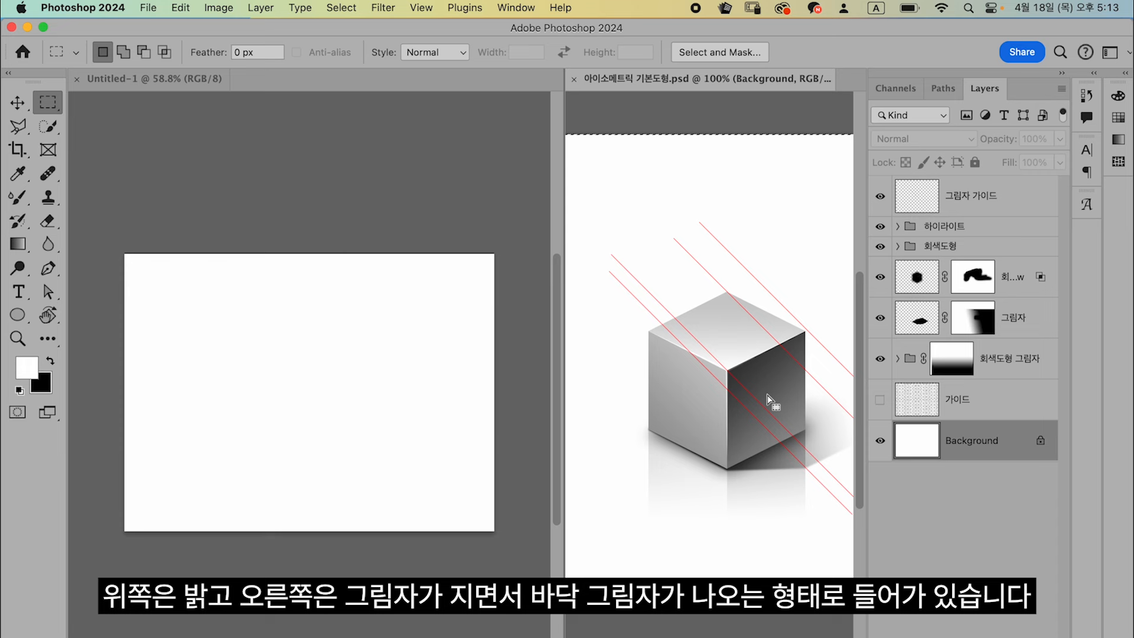
{"action": "scroll", "coordinate": [768, 402], "scroll_direction": "right", "scroll_amount": 1}
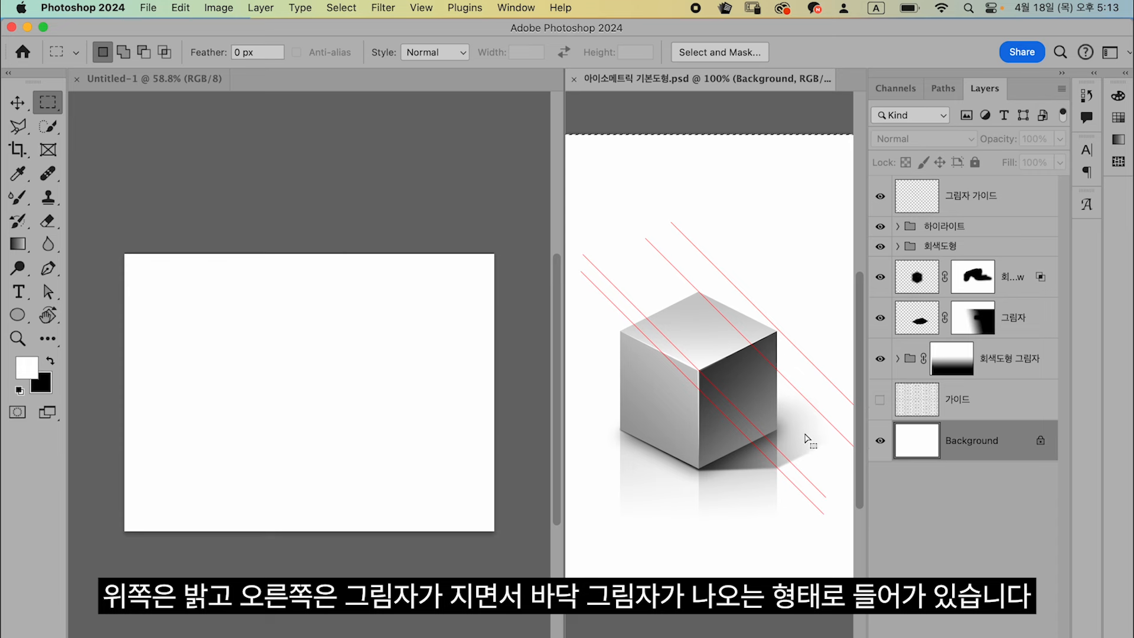
{"action": "left_click", "coordinate": [410, 407]}
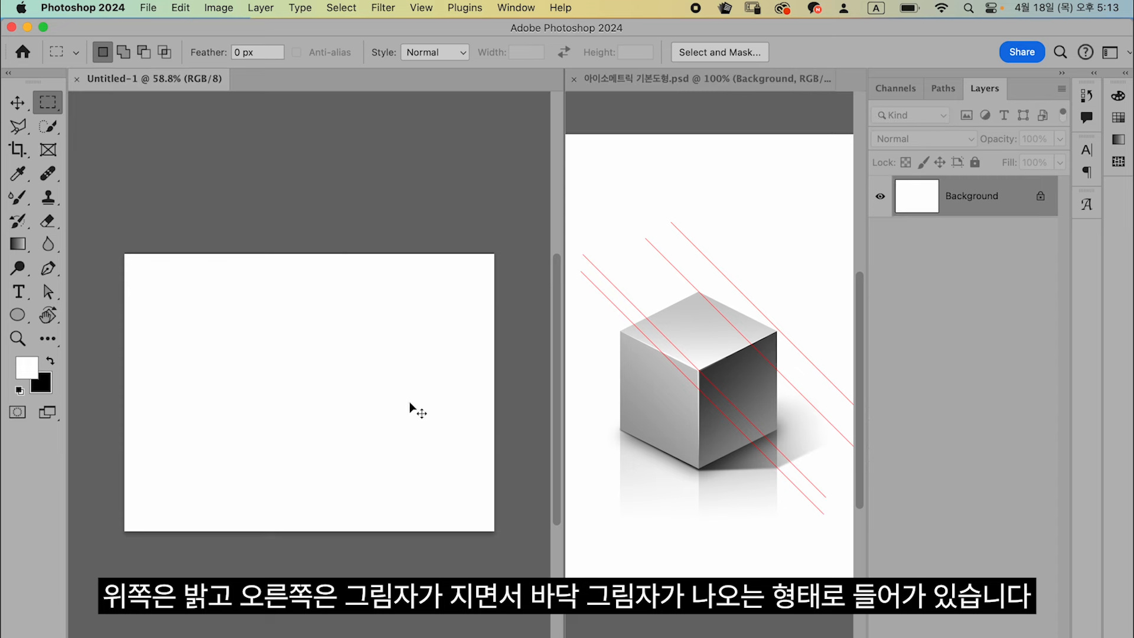
{"action": "key", "text": "super+0"}
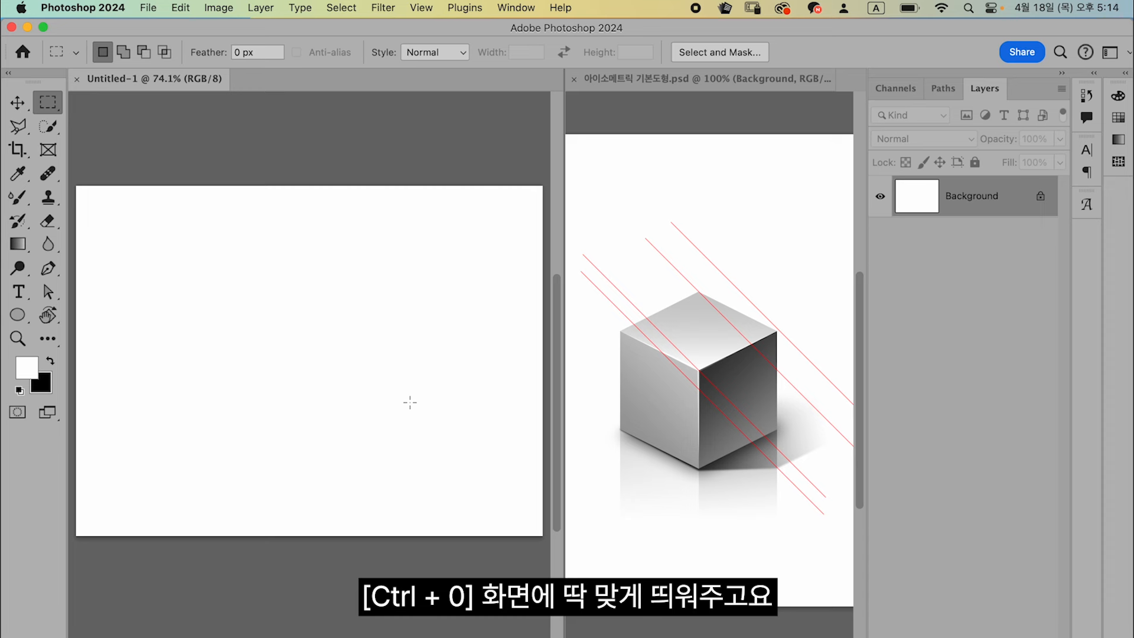
Toggle the 가이드 layer in the reference document to examine its guide pattern, leaving it hidden.
{"action": "left_click", "coordinate": [775, 244]}
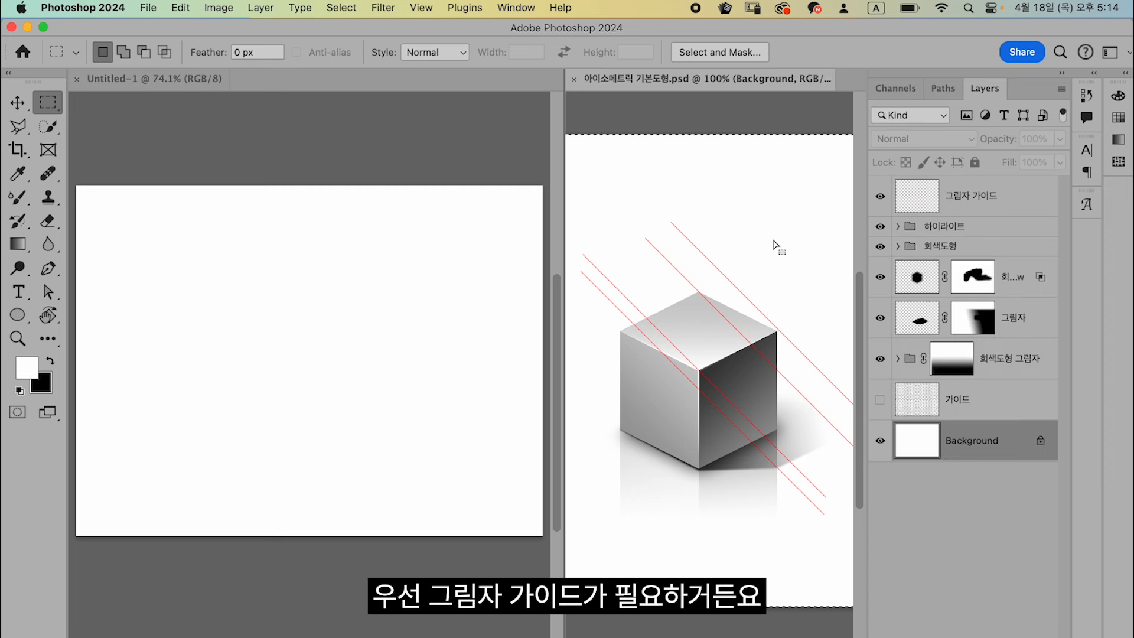
{"action": "left_click", "coordinate": [882, 404]}
{"action": "left_click", "coordinate": [883, 404]}
{"action": "left_click", "coordinate": [883, 404]}
{"action": "left_click", "coordinate": [883, 404]}
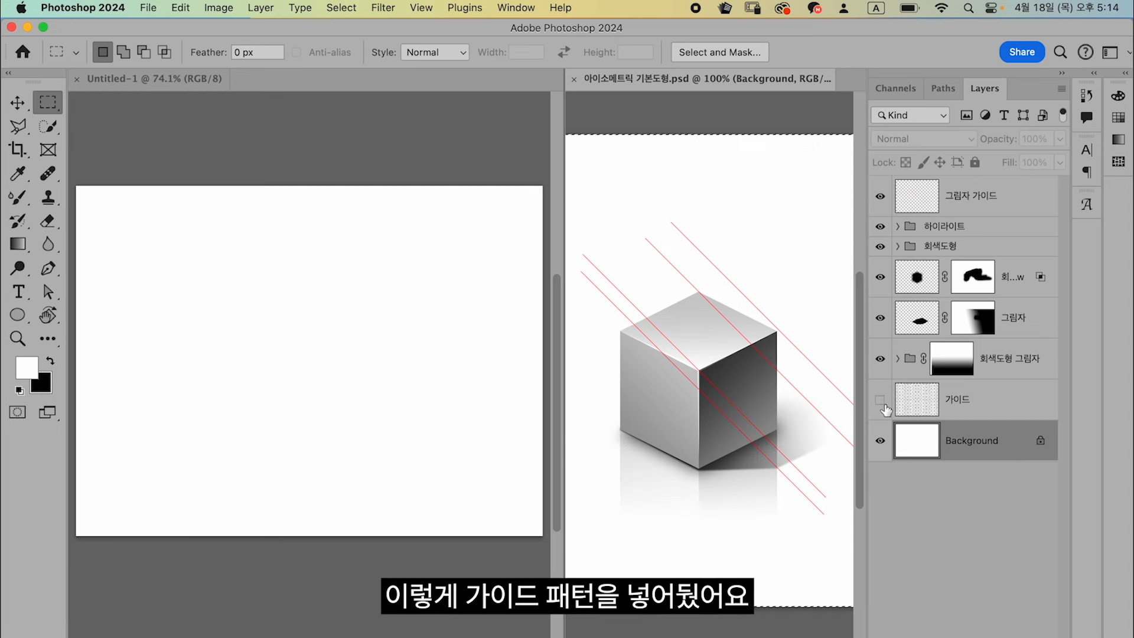
{"action": "left_click", "coordinate": [880, 401]}
{"action": "left_click", "coordinate": [880, 400]}
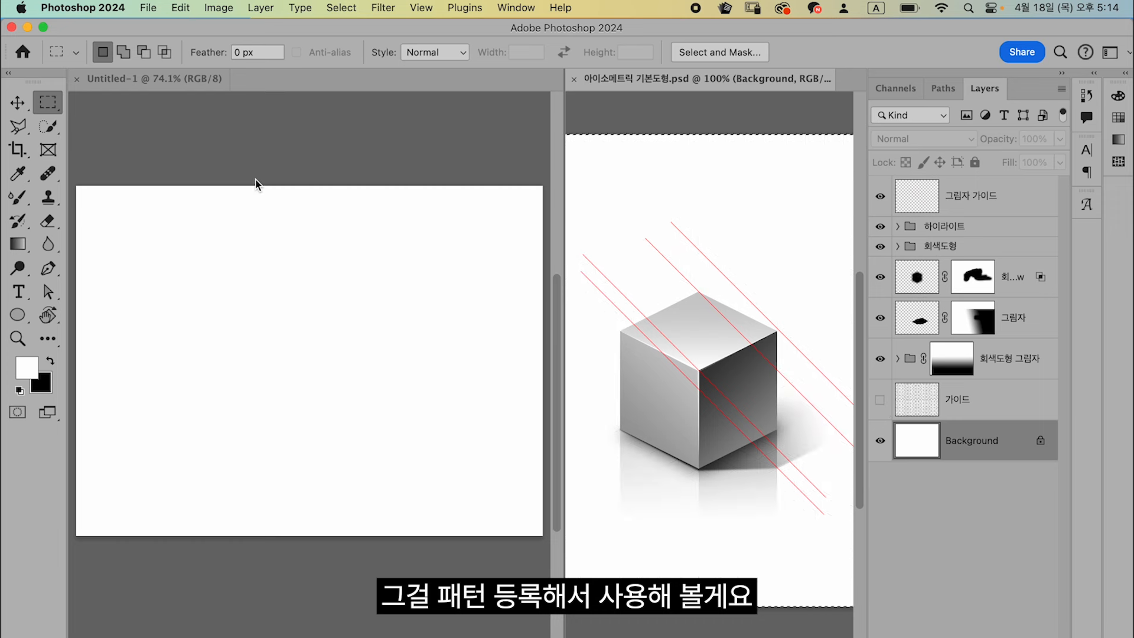
Open 가이드소스.ai from the 포토샵 아이소메트릭 folder, importing page 1 with Bounding Box crop at 300 pixels/inch.
{"action": "left_click", "coordinate": [148, 7]}
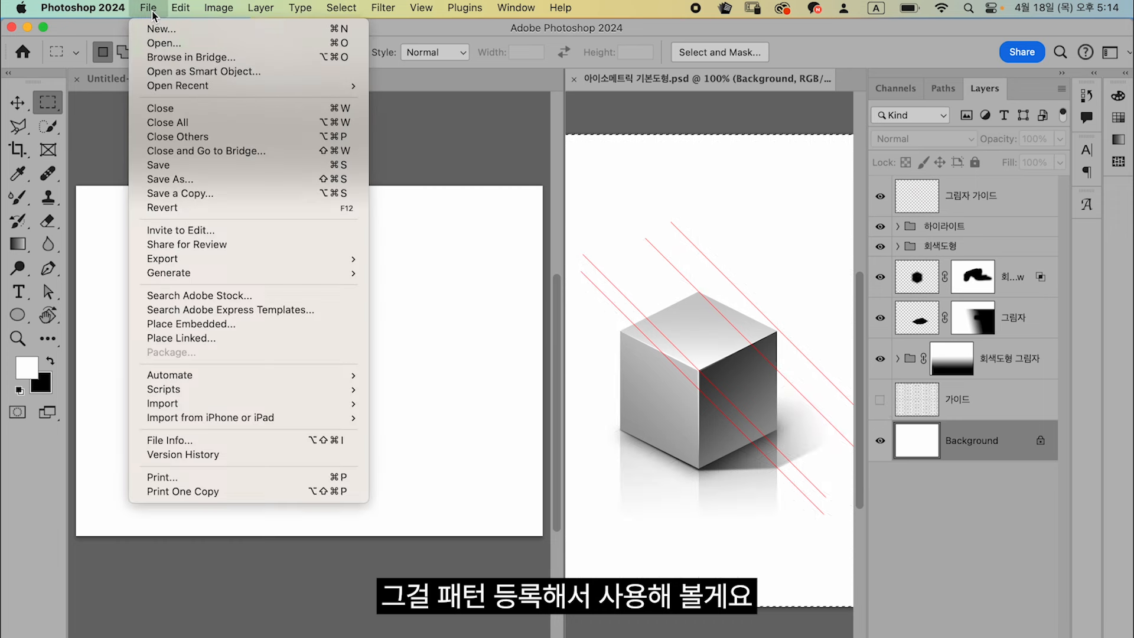
{"action": "left_click", "coordinate": [177, 43]}
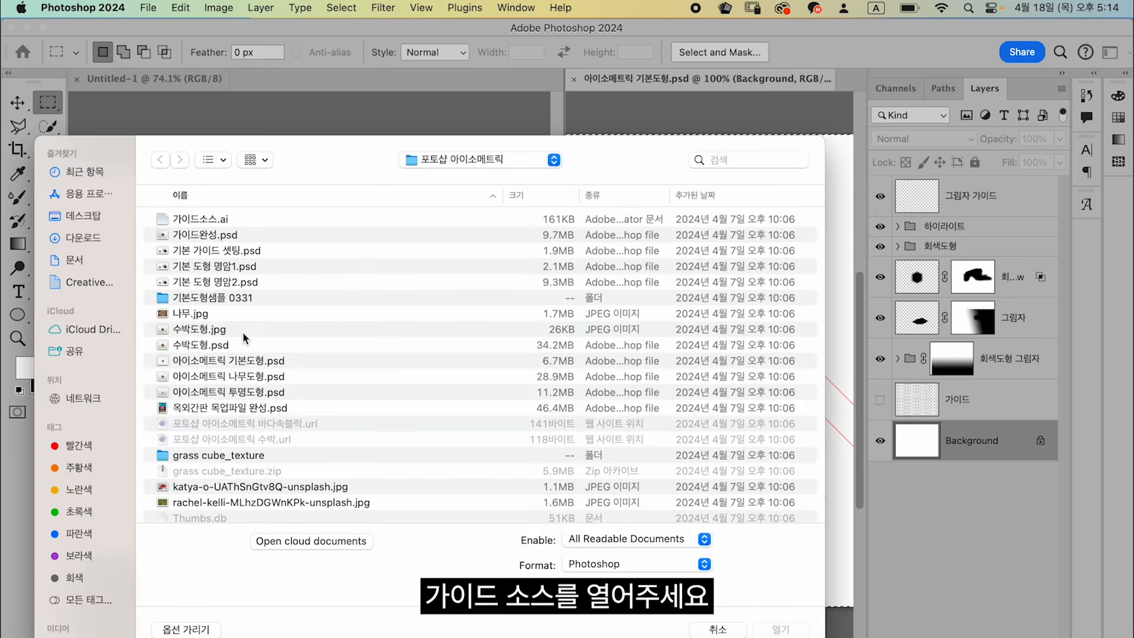
{"action": "left_click", "coordinate": [201, 220]}
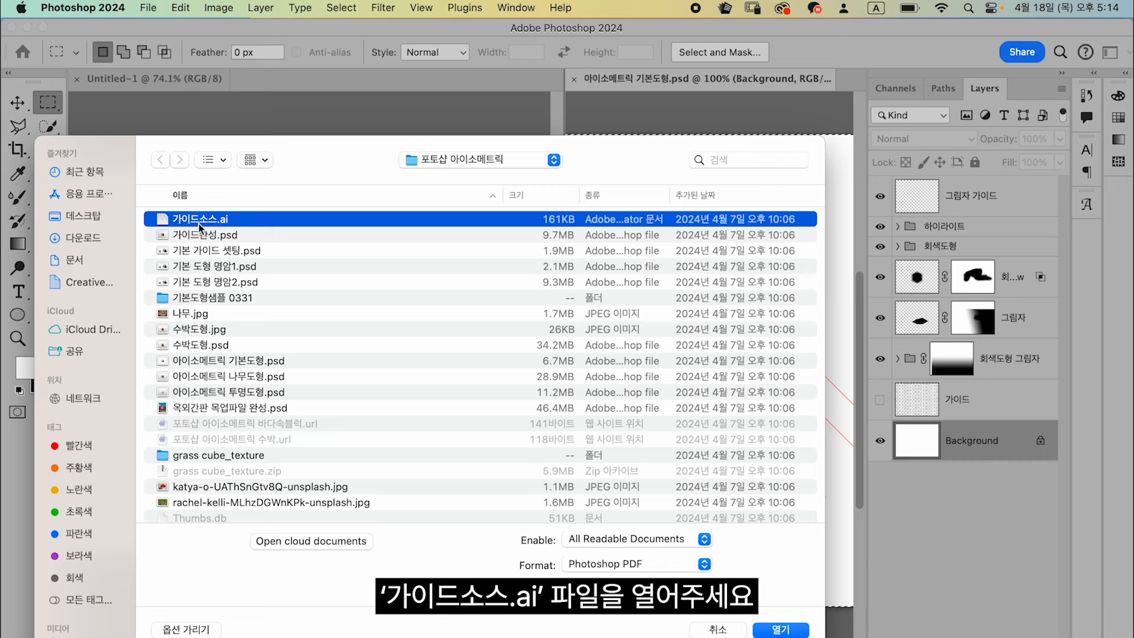
{"action": "double_click", "coordinate": [200, 223]}
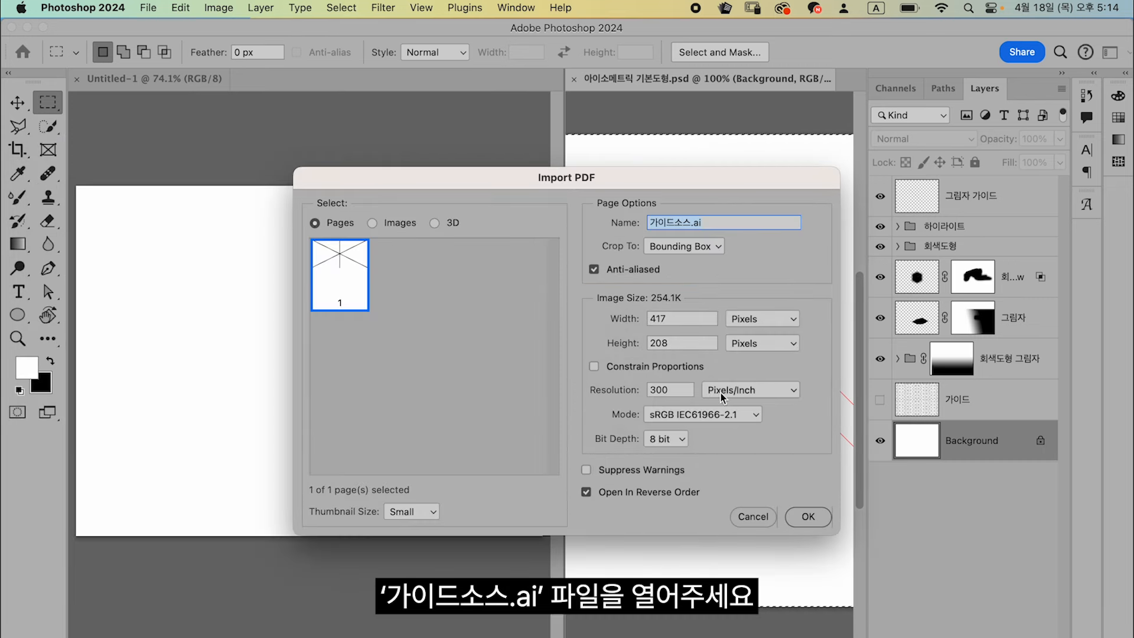
{"action": "left_click", "coordinate": [807, 525]}
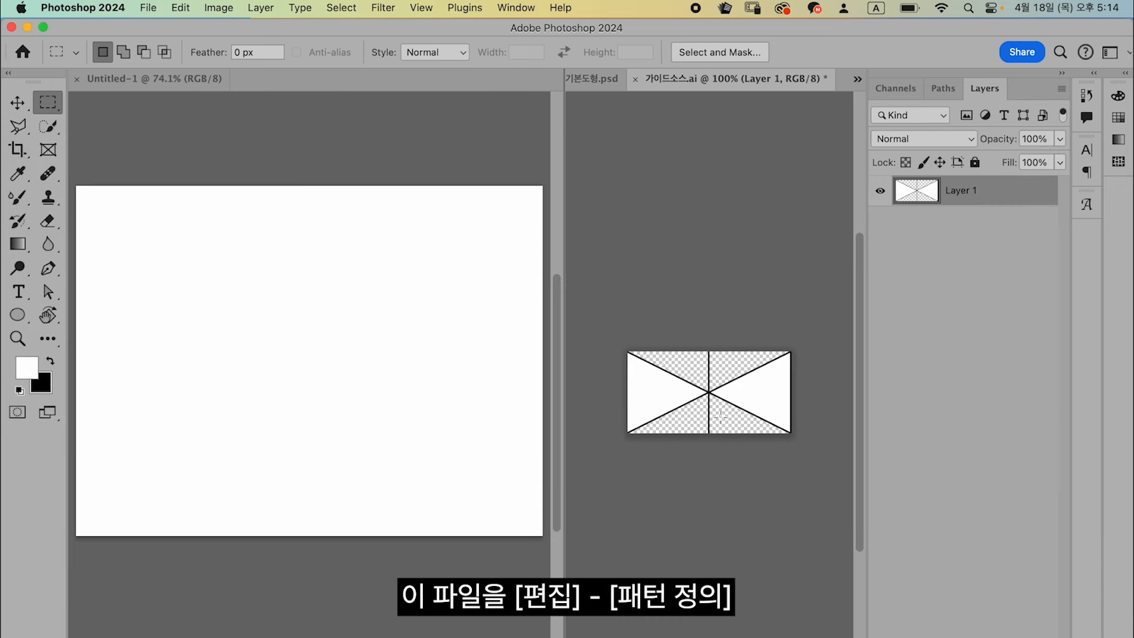
Define the opened isometric guide artwork as a pattern, keeping the suggested name.
{"action": "left_click", "coordinate": [180, 8]}
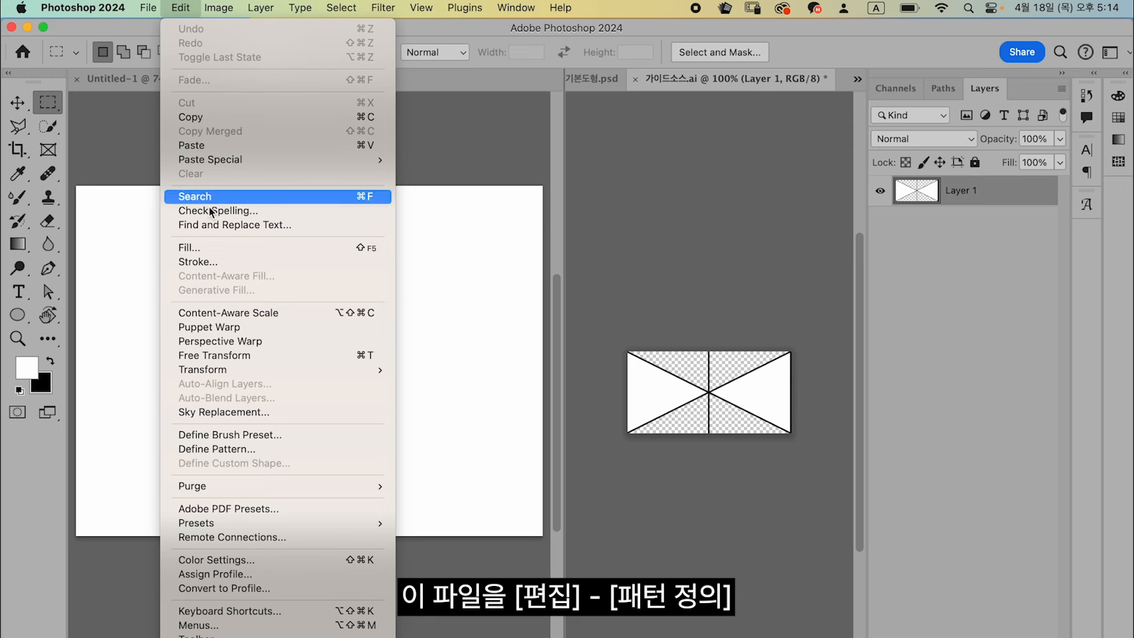
{"action": "left_click", "coordinate": [229, 448]}
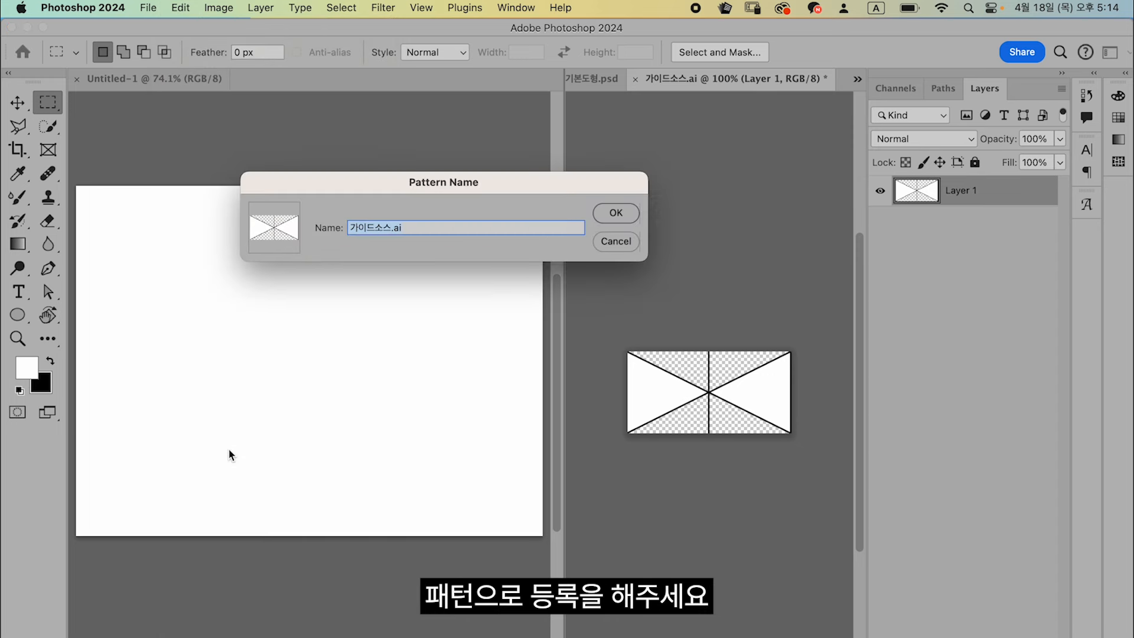
{"action": "left_click", "coordinate": [618, 214]}
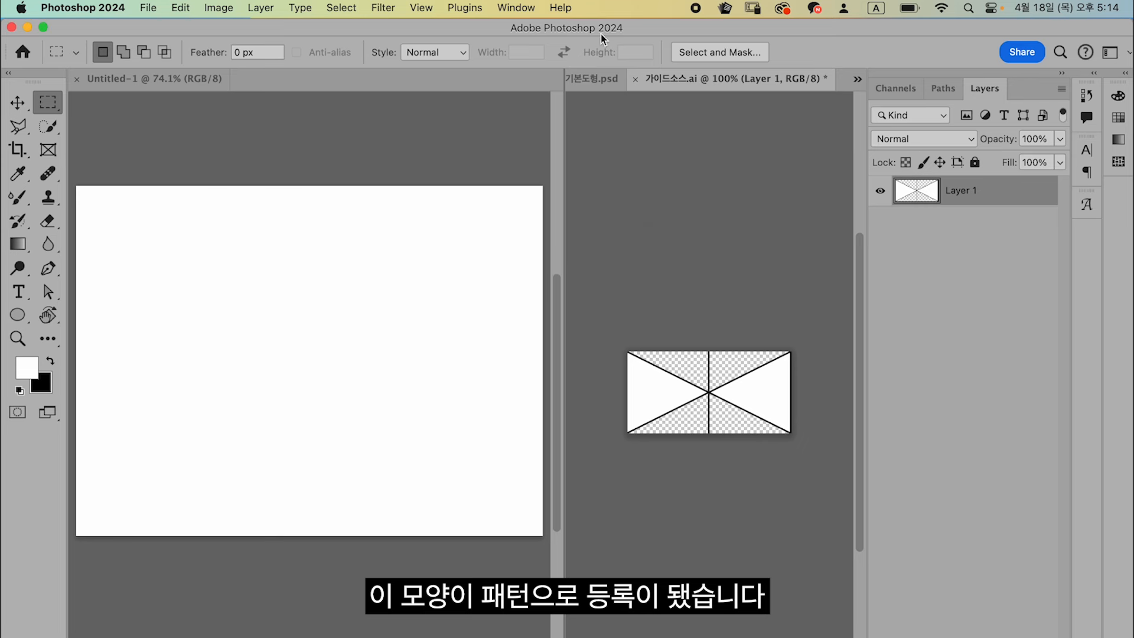
Return to the blank Untitled-1 document and add a Pattern fill layer using the newly defined isometric guide pattern.
{"action": "left_click", "coordinate": [592, 82]}
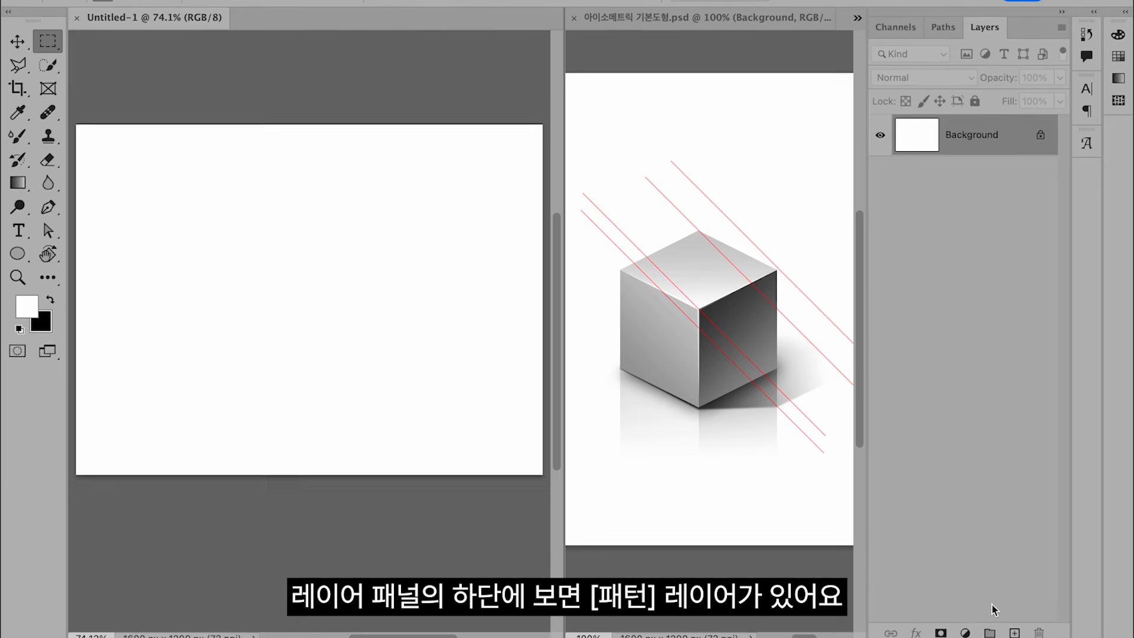
{"action": "left_click", "coordinate": [965, 634]}
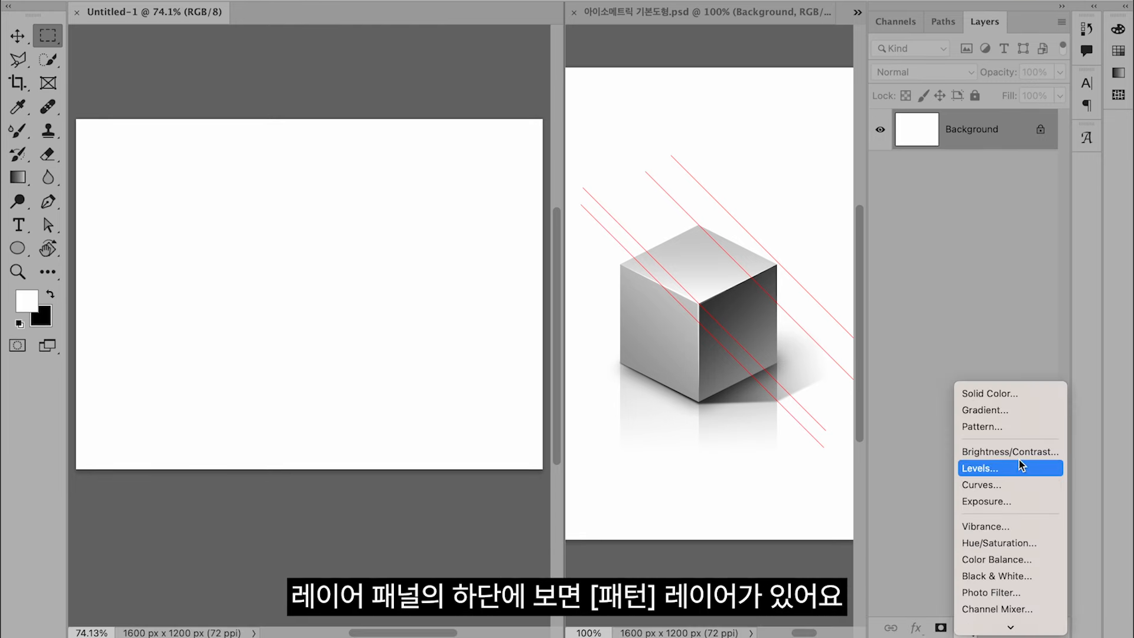
{"action": "left_click", "coordinate": [1002, 430]}
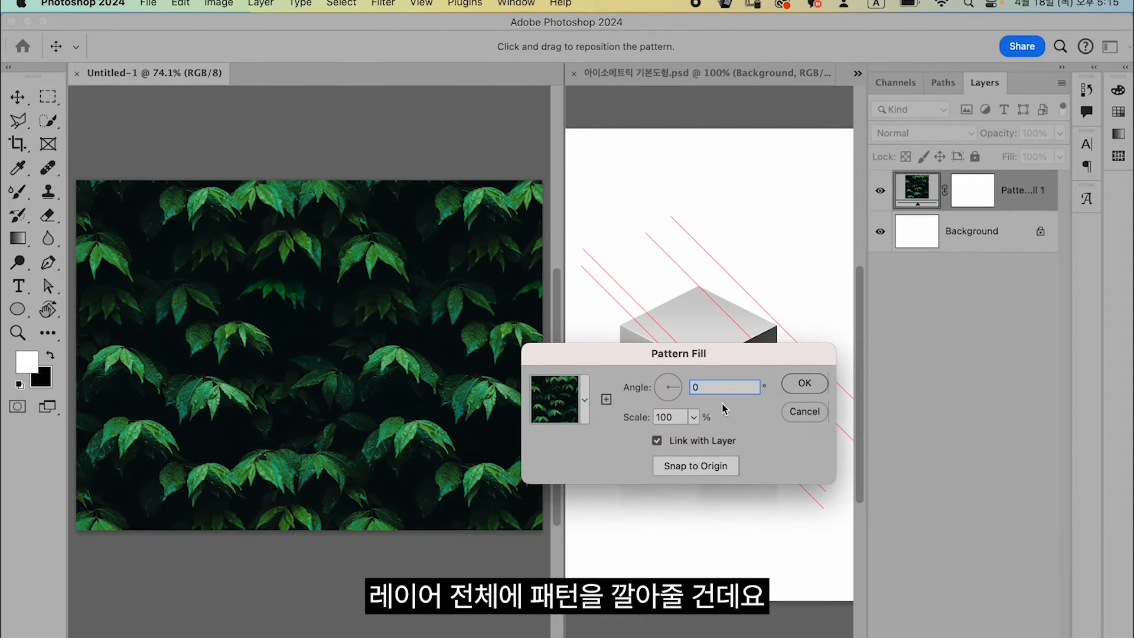
{"action": "left_click", "coordinate": [584, 400]}
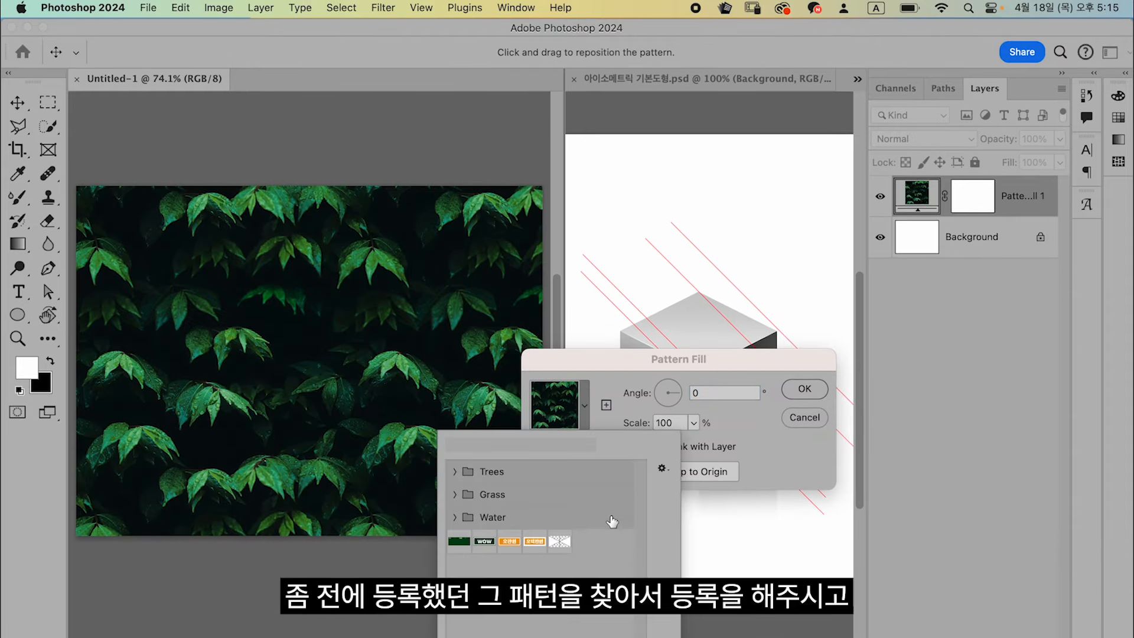
{"action": "left_click", "coordinate": [559, 541]}
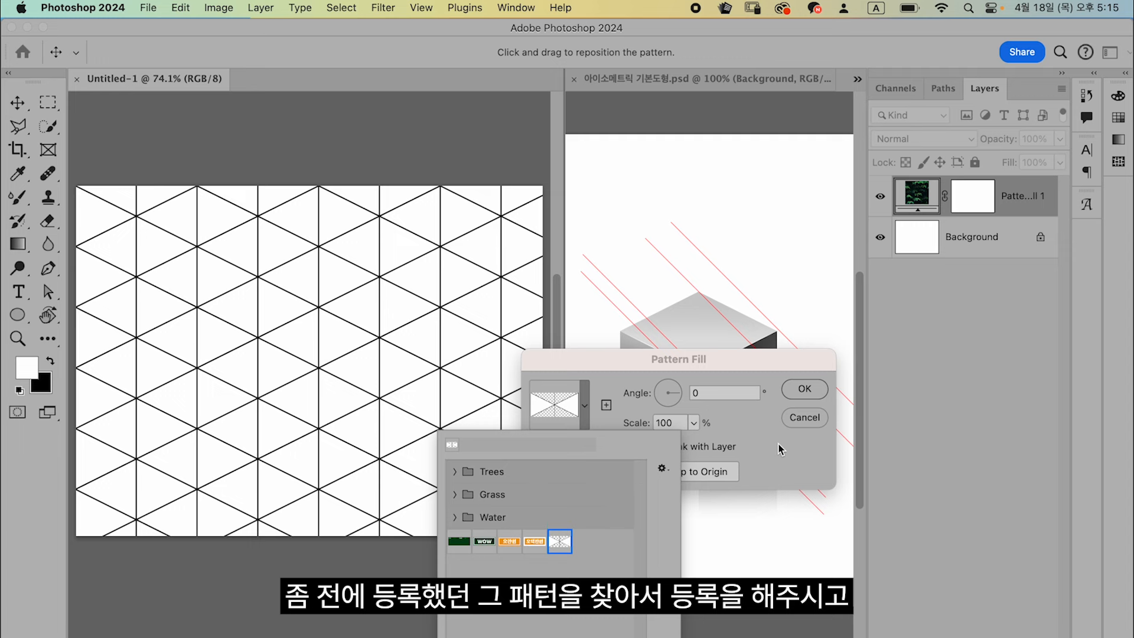
{"action": "left_click", "coordinate": [755, 442]}
Set the pattern fill's scale to 50% and accept the fill.
{"action": "left_click", "coordinate": [693, 423]}
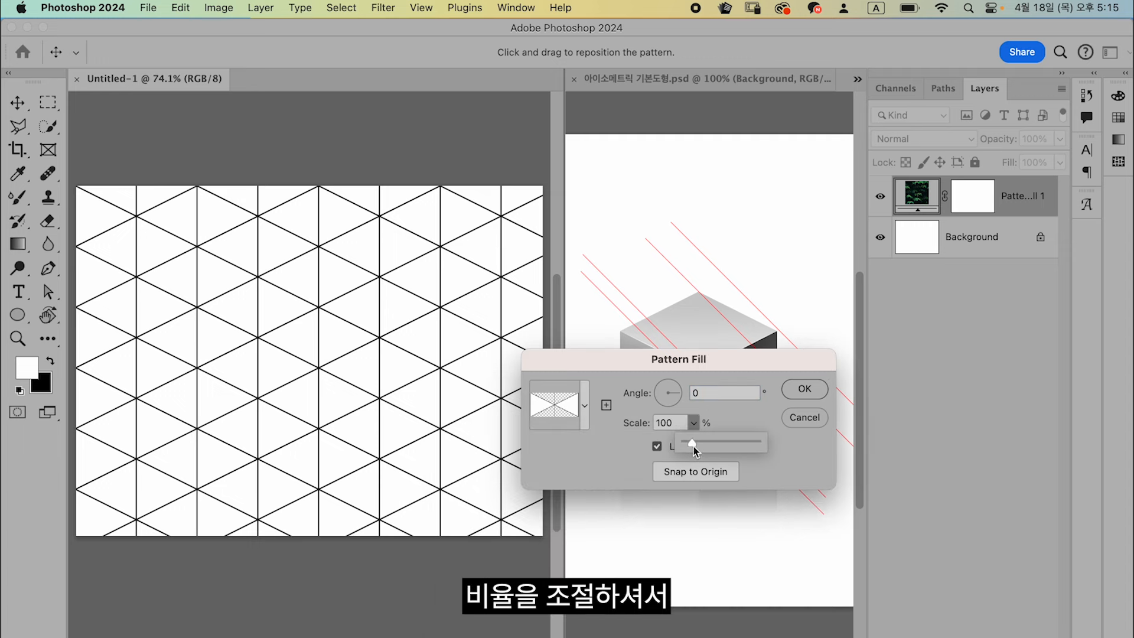
{"action": "left_click_drag", "start_coordinate": [716, 446], "coordinate": [690, 444]}
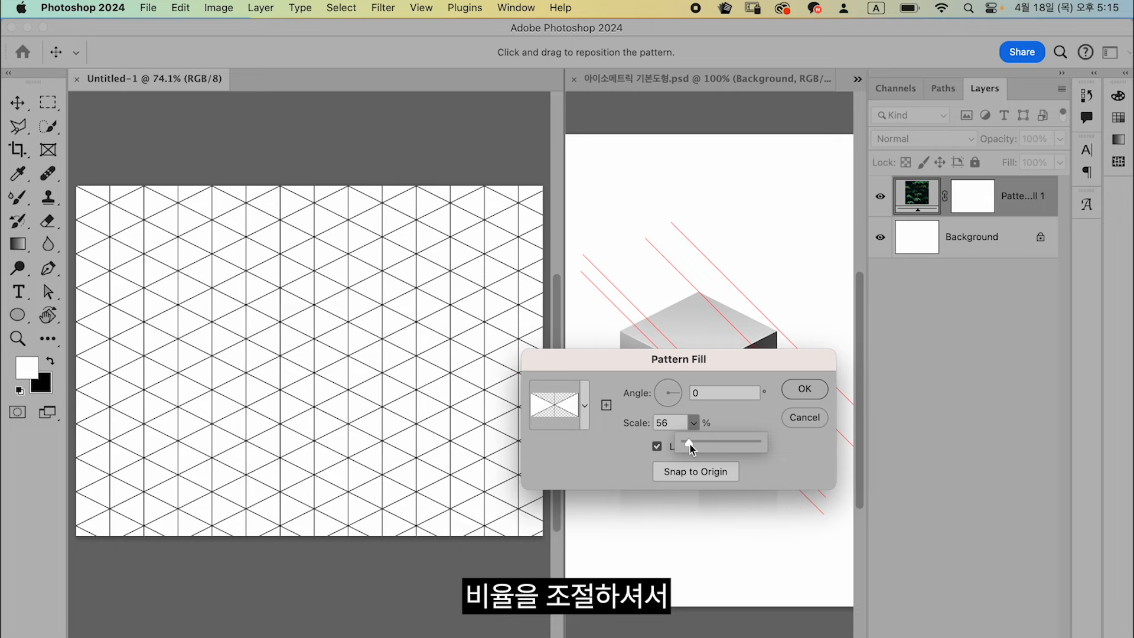
{"action": "left_click", "coordinate": [670, 423]}
{"action": "double_click", "coordinate": [670, 423]}
{"action": "type", "text": "50"}
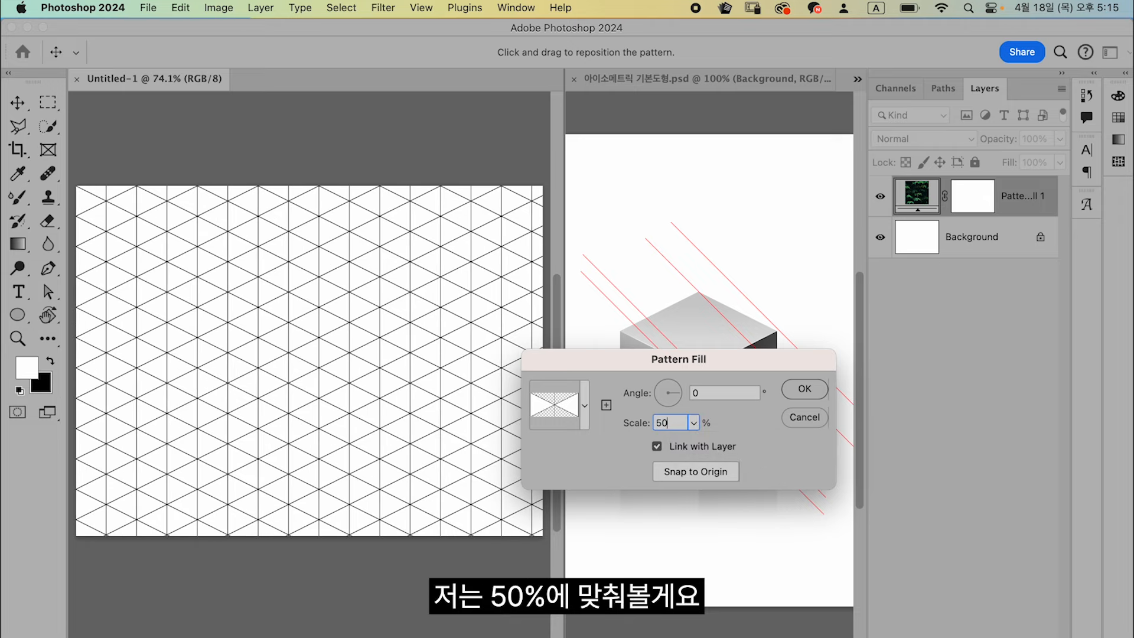
{"action": "key", "text": "Return"}
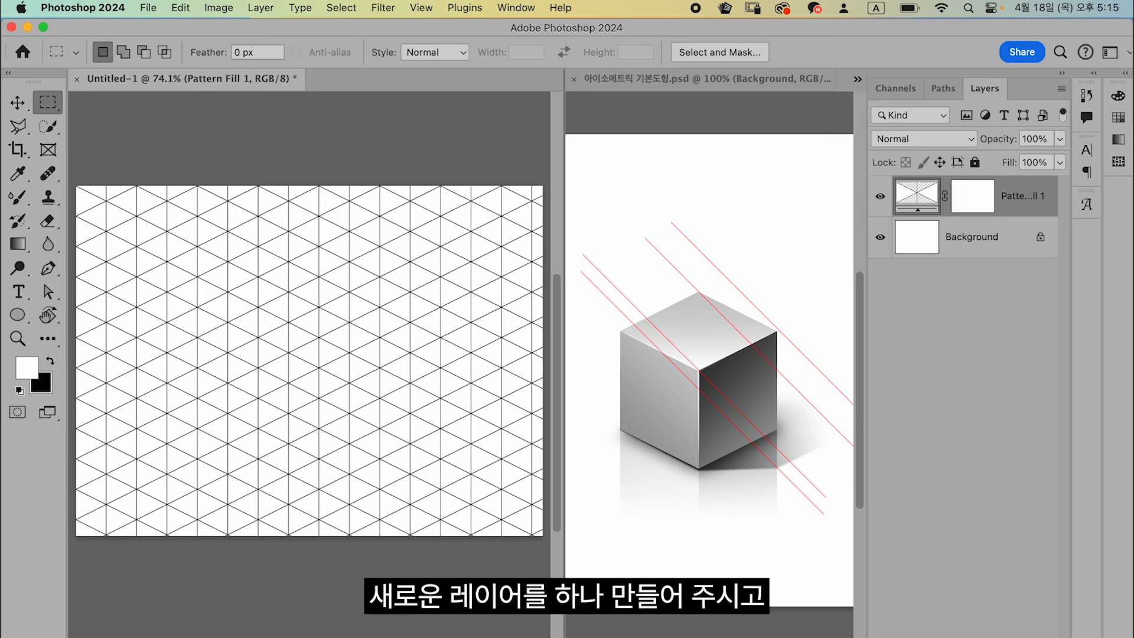
Add a new layer and outline the cube's top face with the Polygonal Lasso as a diamond three grid cells per side.
{"action": "key", "text": "super+shift+alt+n"}
{"action": "left_click", "coordinate": [18, 126]}
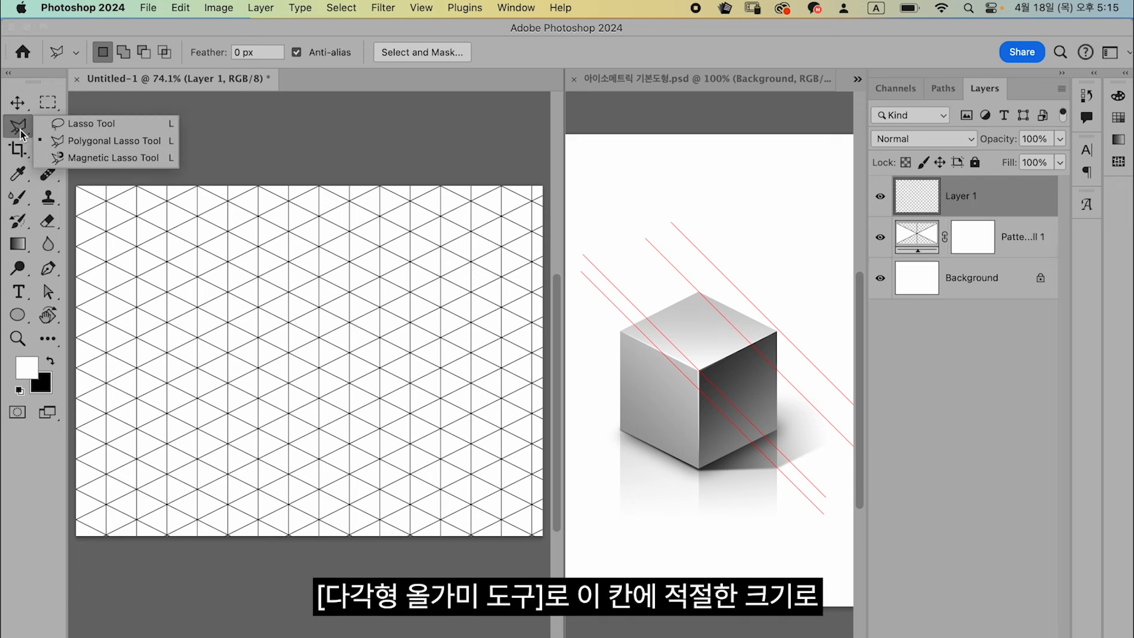
{"action": "left_click", "coordinate": [90, 142]}
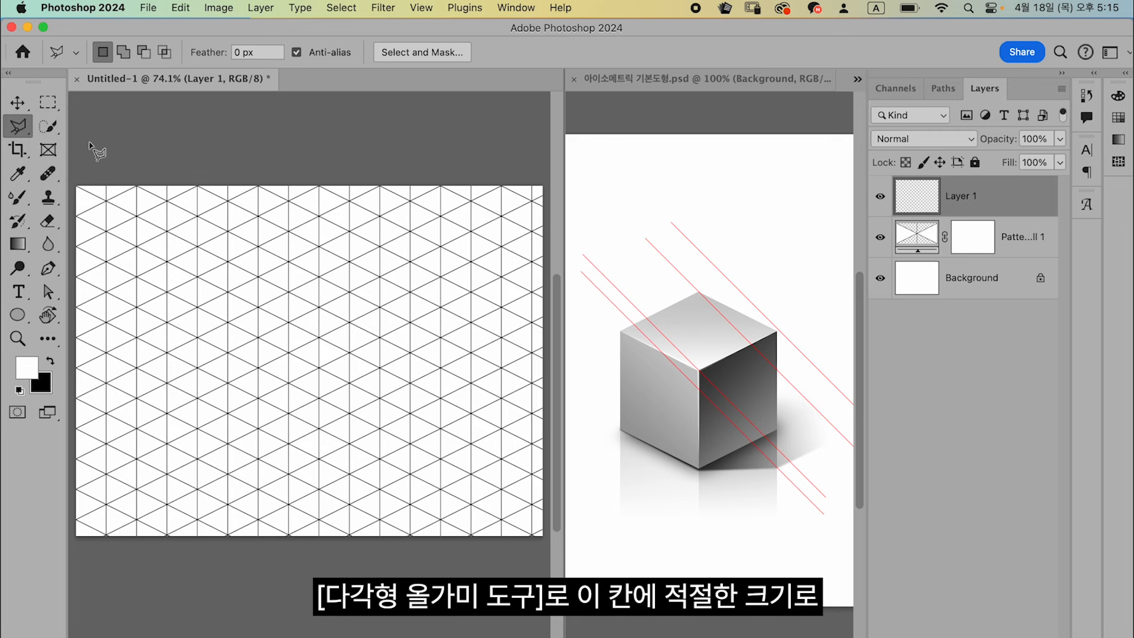
{"action": "left_click", "coordinate": [228, 295]}
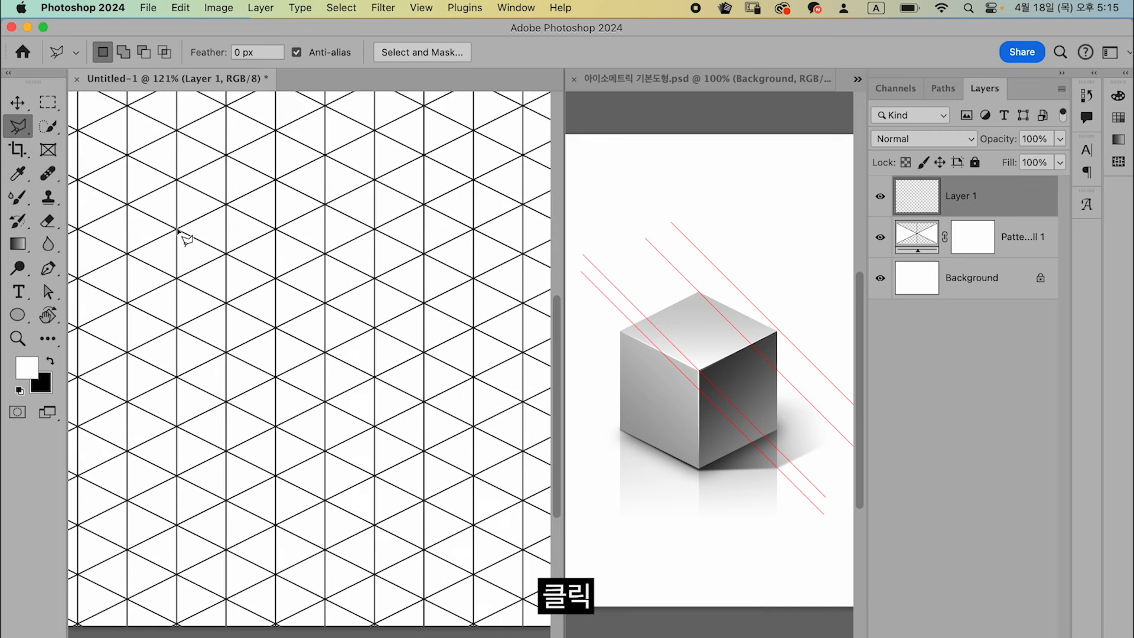
{"action": "left_click", "coordinate": [178, 229]}
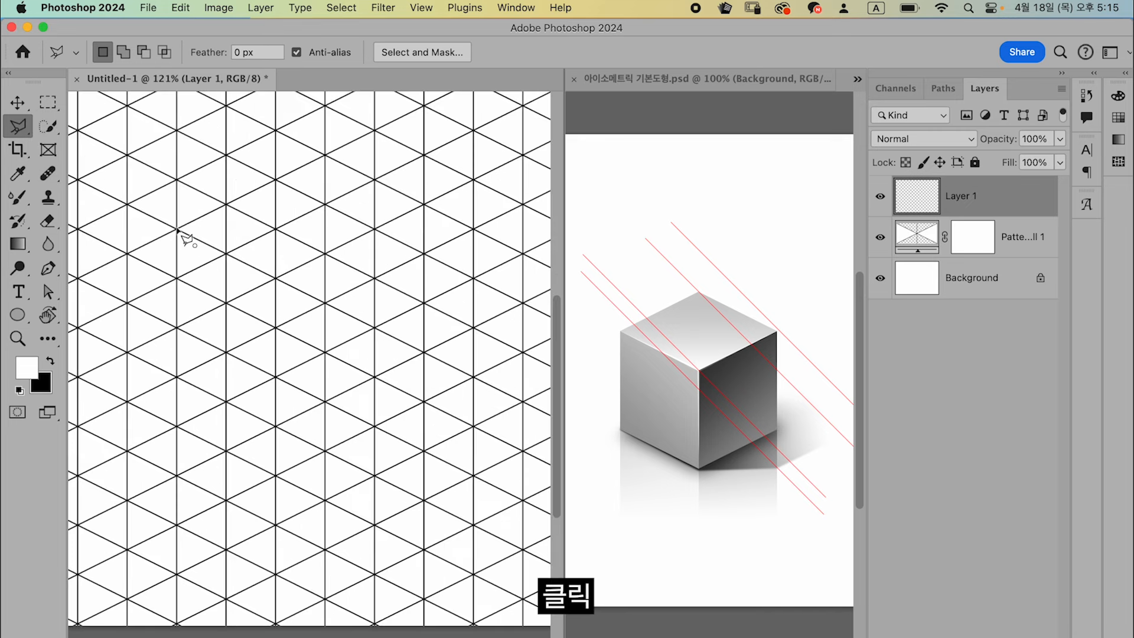
{"action": "left_click", "coordinate": [325, 303]}
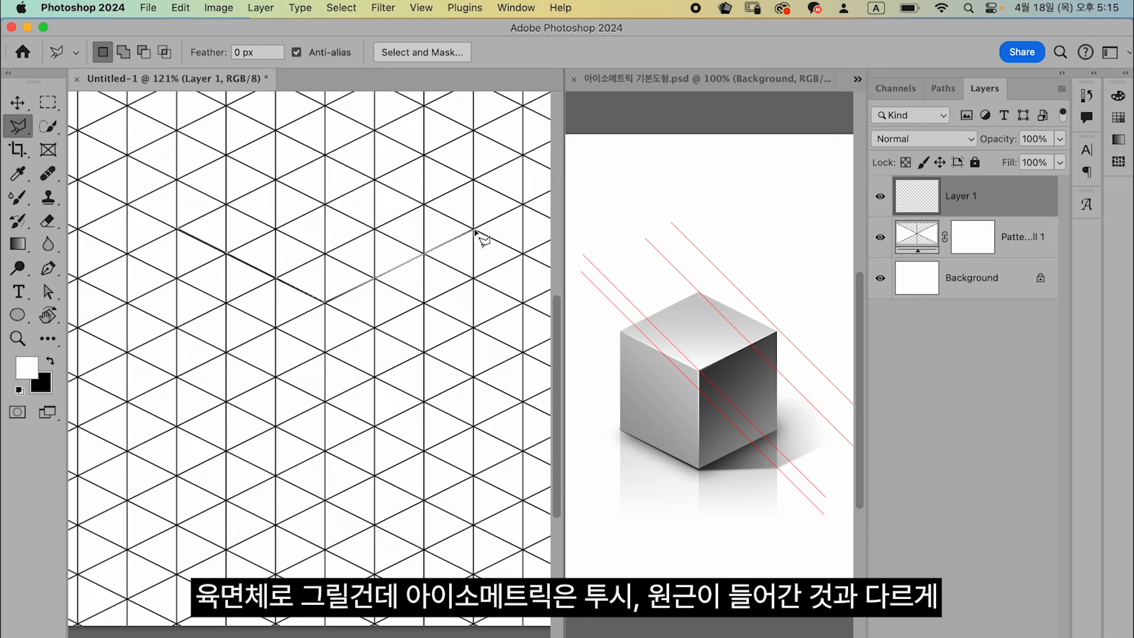
{"action": "left_click", "coordinate": [474, 230]}
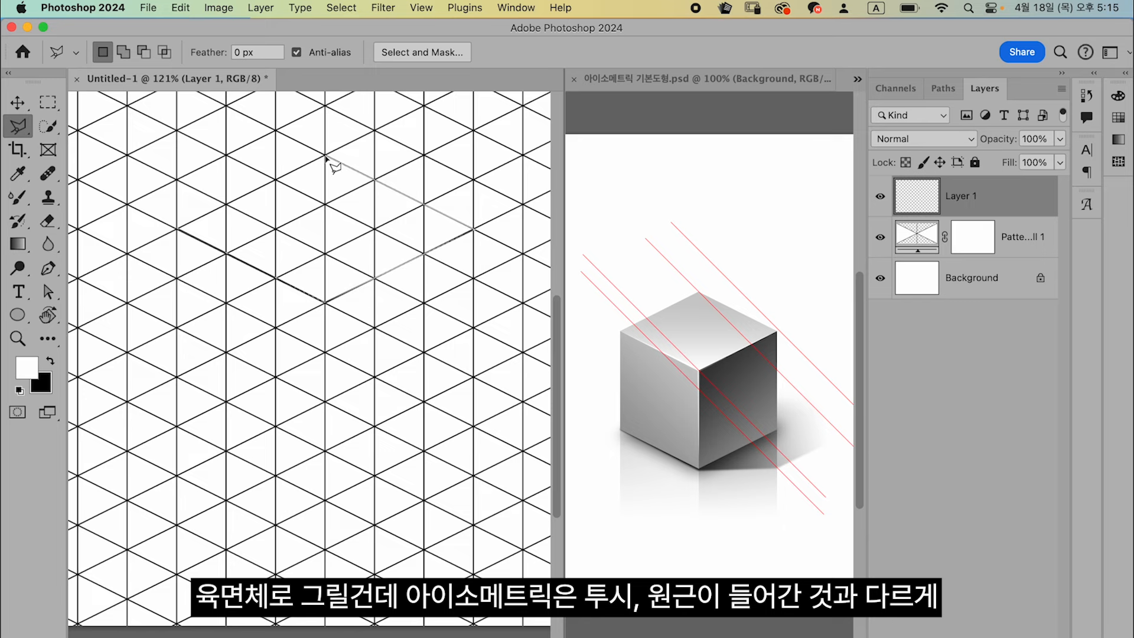
{"action": "left_click", "coordinate": [325, 157]}
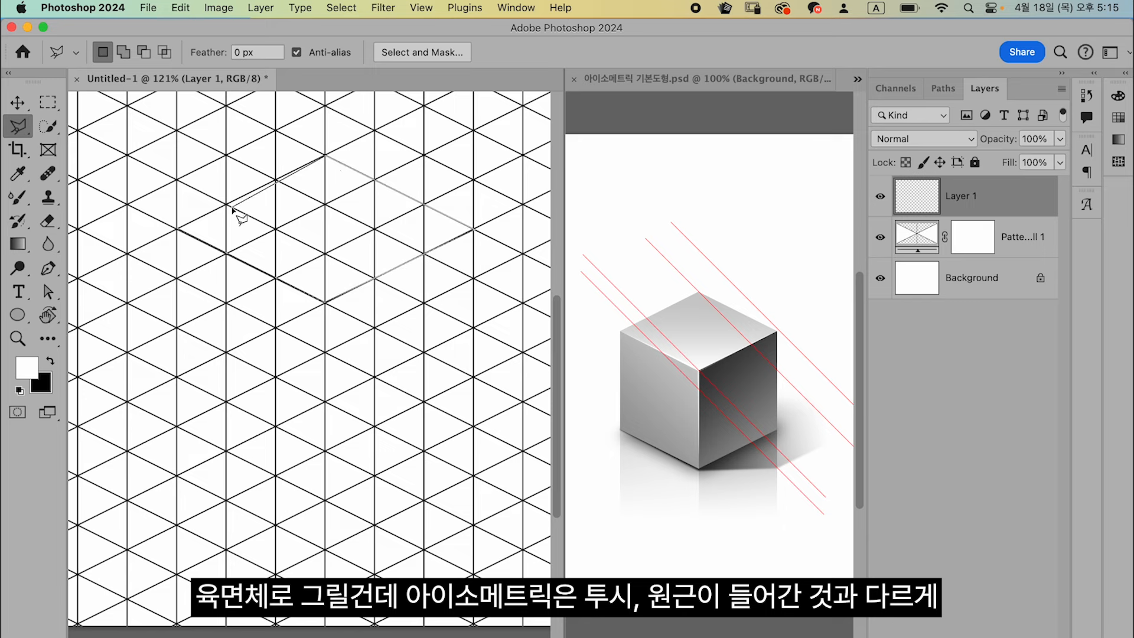
{"action": "left_click", "coordinate": [179, 230]}
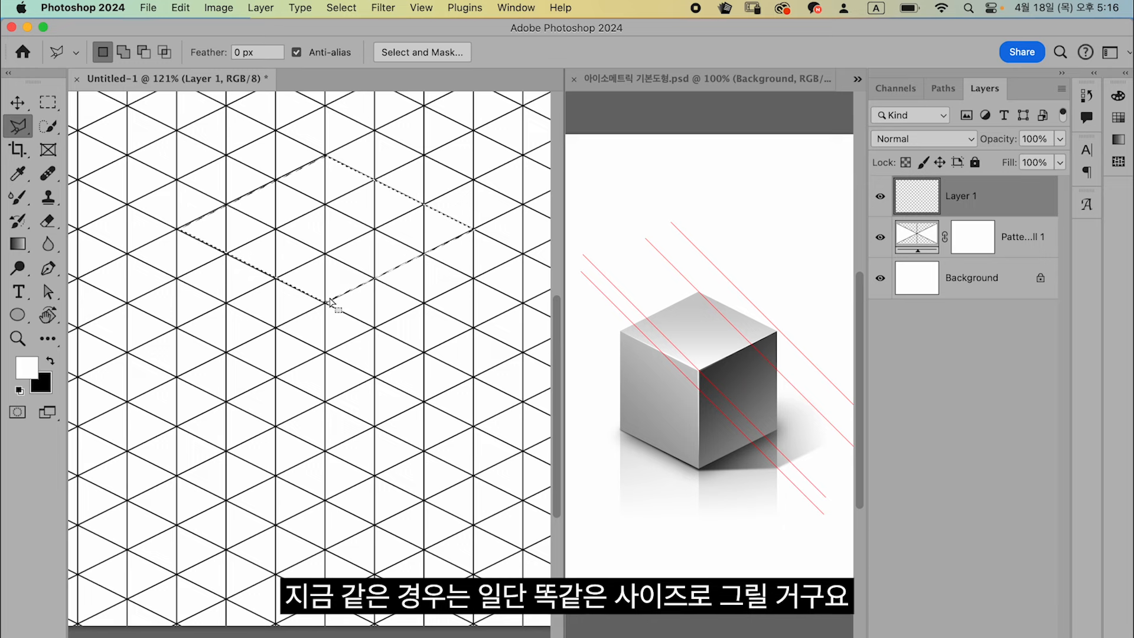
Rename the new layer above the pattern fill as top.
{"action": "double_click", "coordinate": [967, 190]}
{"action": "type", "text": "top"}
{"action": "key", "text": "Return"}
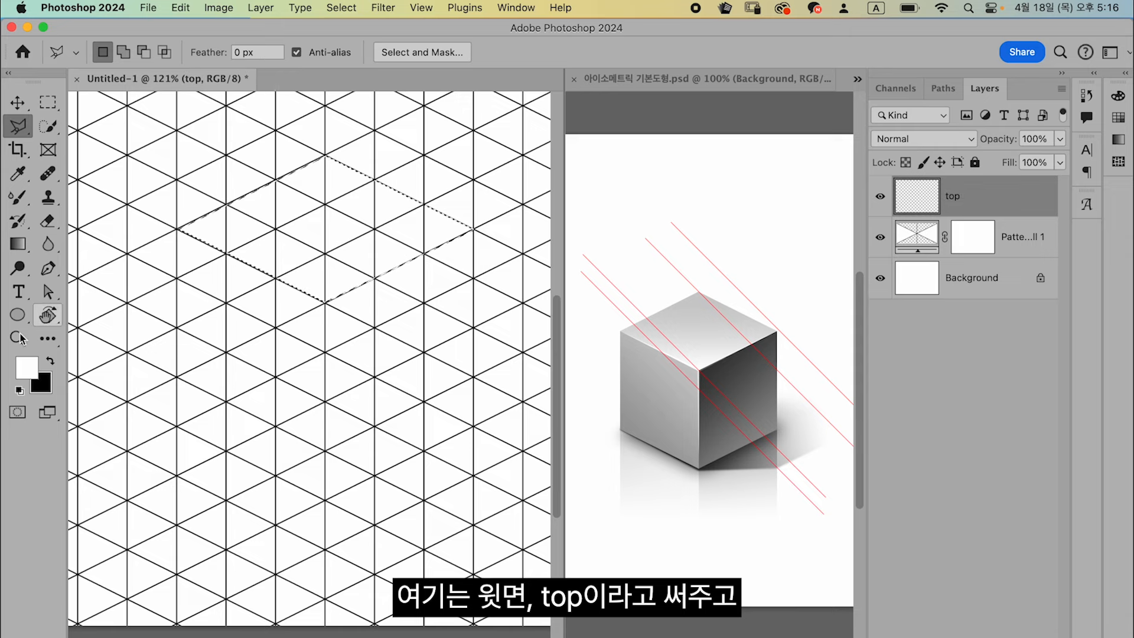
Fill the diamond selection on the top layer with light gray cccccc, chosen with Only Web Colors enabled, and deselect.
{"action": "left_click", "coordinate": [34, 369]}
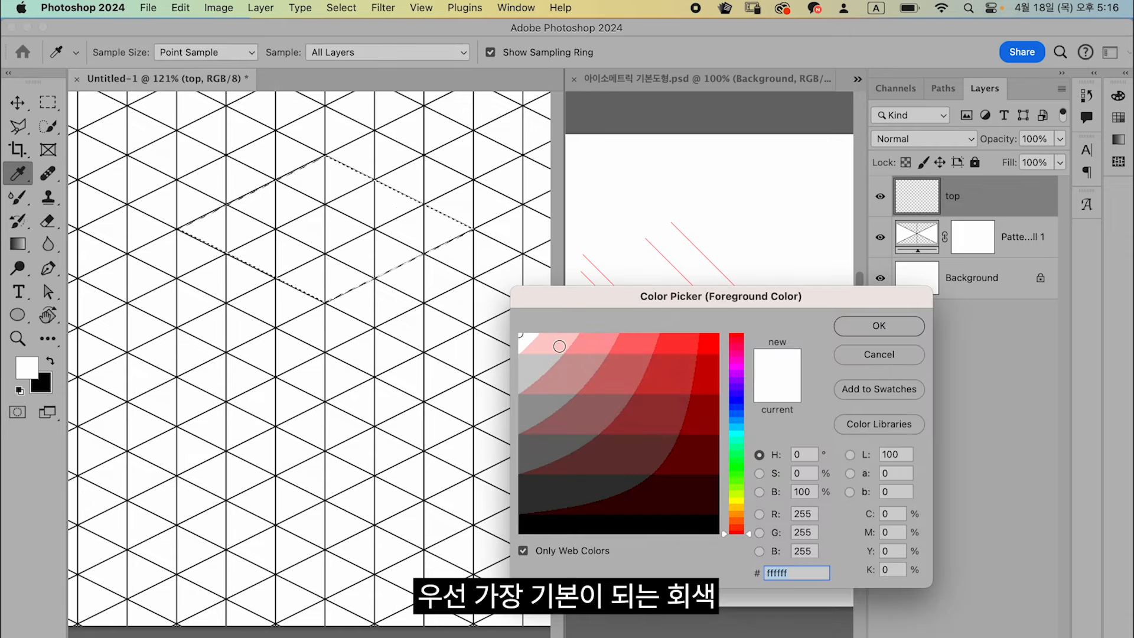
{"action": "left_click", "coordinate": [524, 364]}
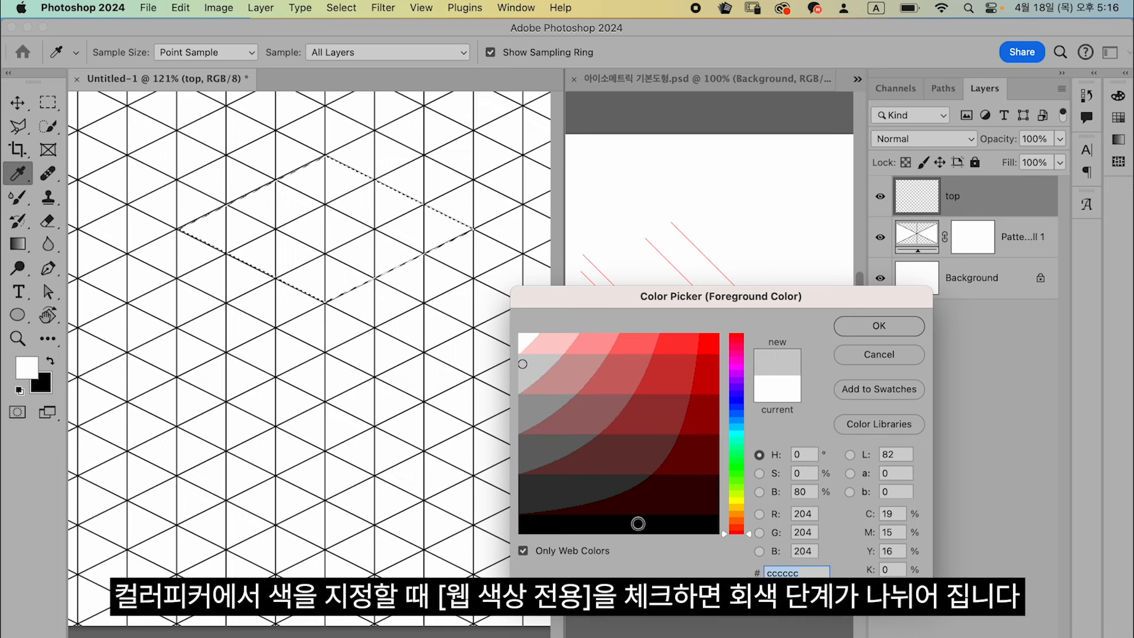
{"action": "left_click", "coordinate": [522, 551]}
{"action": "left_click", "coordinate": [523, 551]}
{"action": "left_click", "coordinate": [527, 343]}
{"action": "left_click", "coordinate": [529, 380]}
{"action": "left_click", "coordinate": [530, 407]}
{"action": "left_click", "coordinate": [533, 370]}
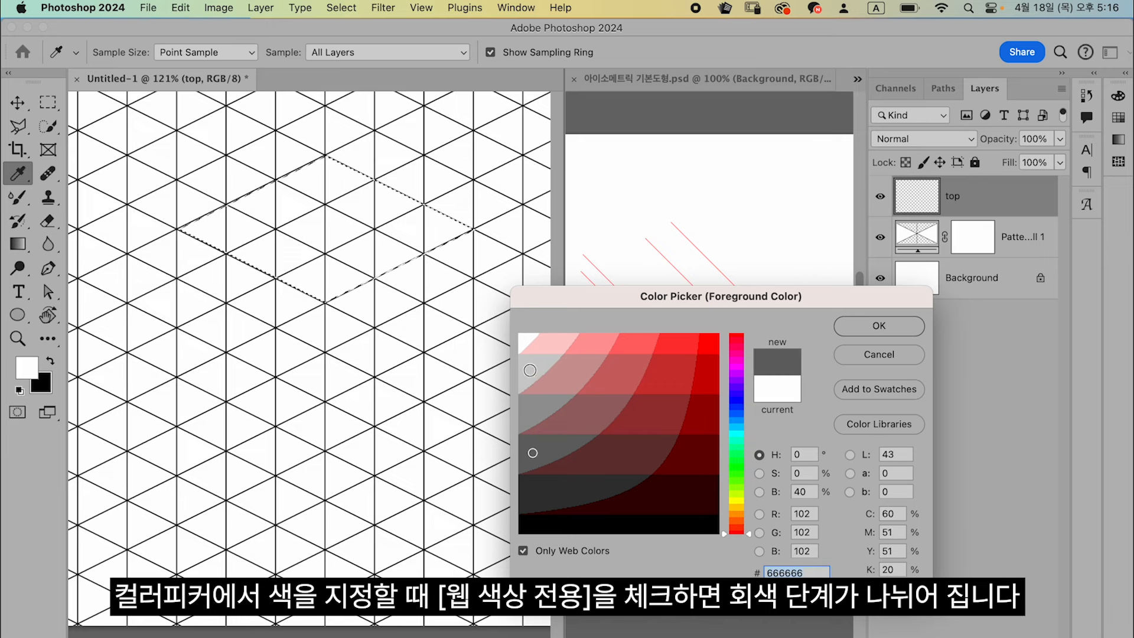
{"action": "left_click", "coordinate": [879, 326]}
{"action": "key", "text": "l"}
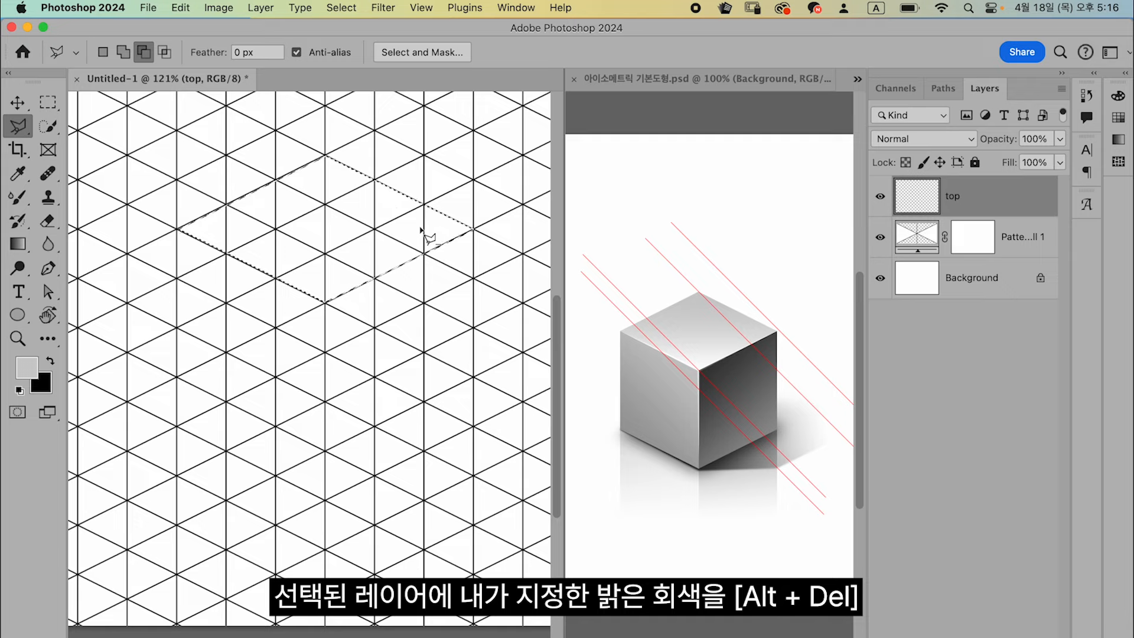
{"action": "key", "text": "alt+Delete"}
{"action": "key", "text": "ctrl+d"}
Select the cube's left face with the Polygonal Lasso along the guides, three grid cells down from the diamond's lower-left edge.
{"action": "scroll", "coordinate": [438, 343], "scroll_direction": "up", "scroll_amount": 3}
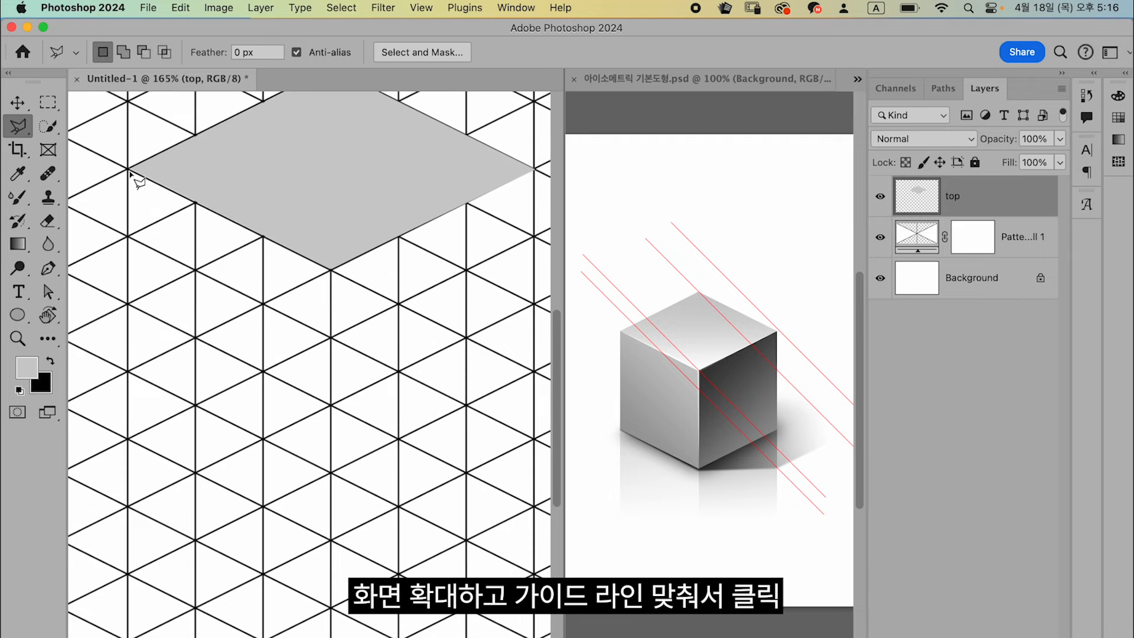
{"action": "left_click", "coordinate": [129, 170]}
{"action": "left_click", "coordinate": [332, 269]}
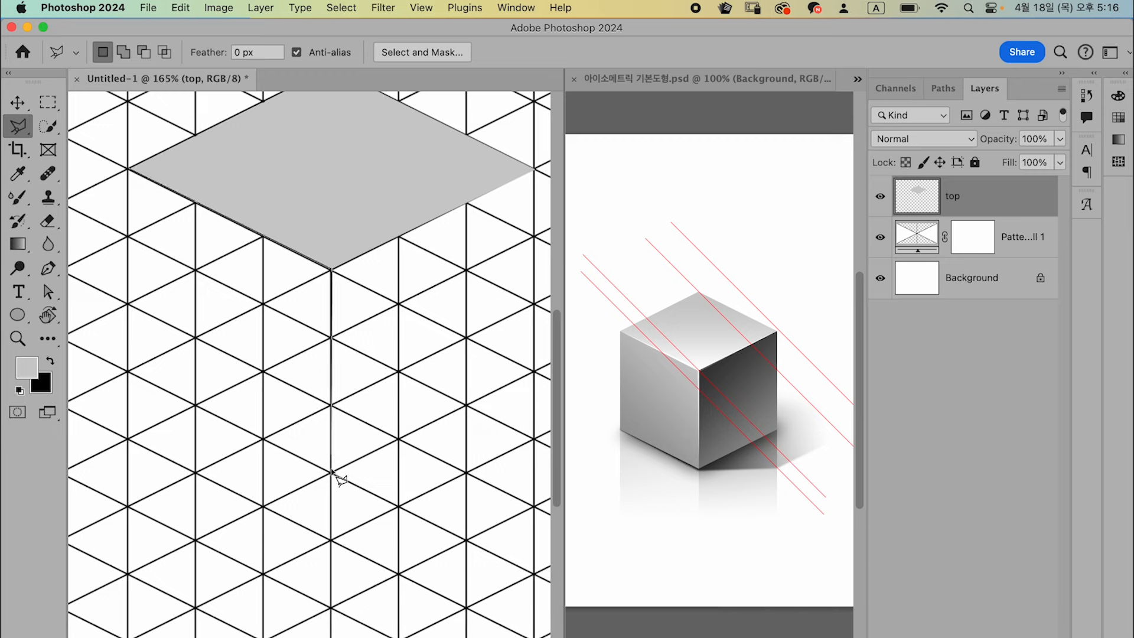
{"action": "left_click", "coordinate": [333, 472]}
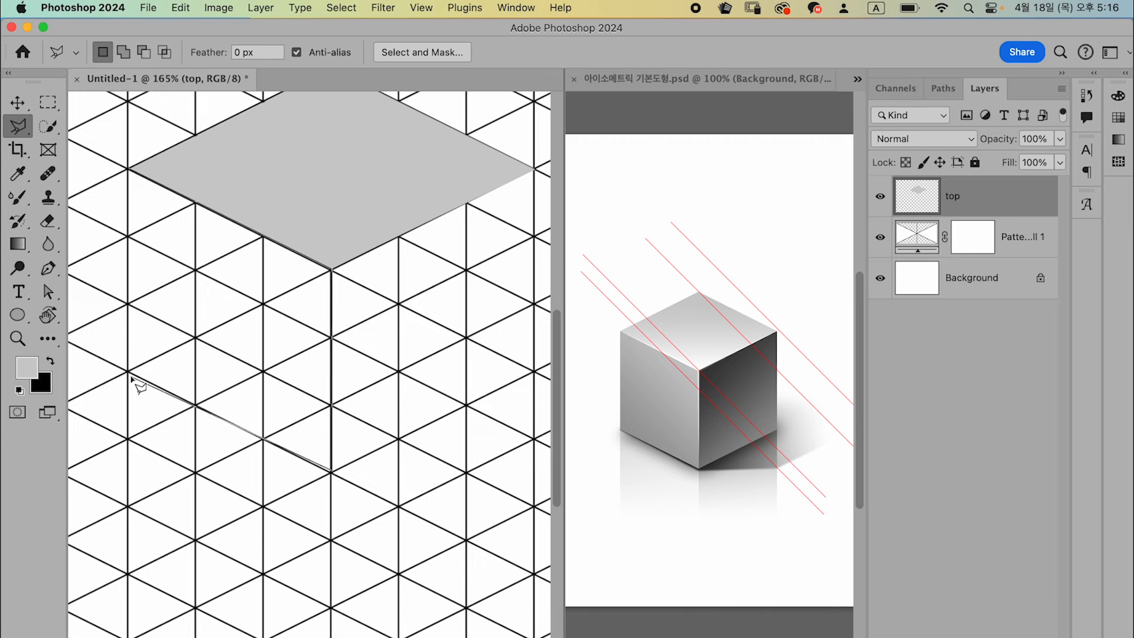
{"action": "left_click", "coordinate": [129, 372]}
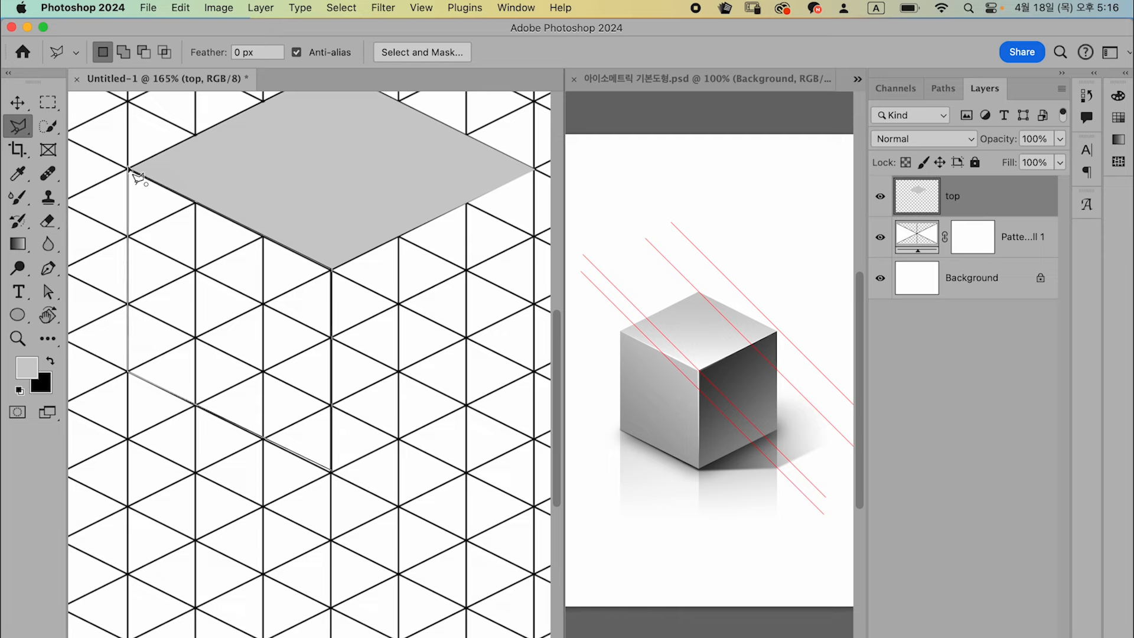
{"action": "left_click", "coordinate": [131, 173]}
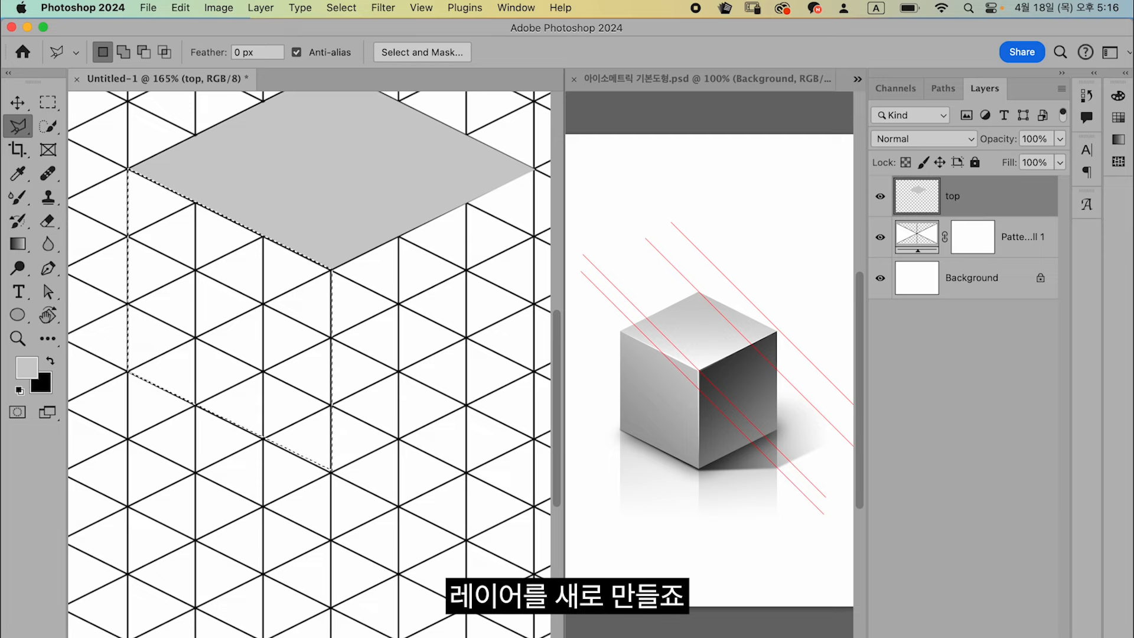
Create a new layer above top for the selected side face and name it left.
{"action": "key", "text": "super+alt+shift+n"}
{"action": "double_click", "coordinate": [952, 196]}
{"action": "type", "text": "left"}
{"action": "key", "text": "Return"}
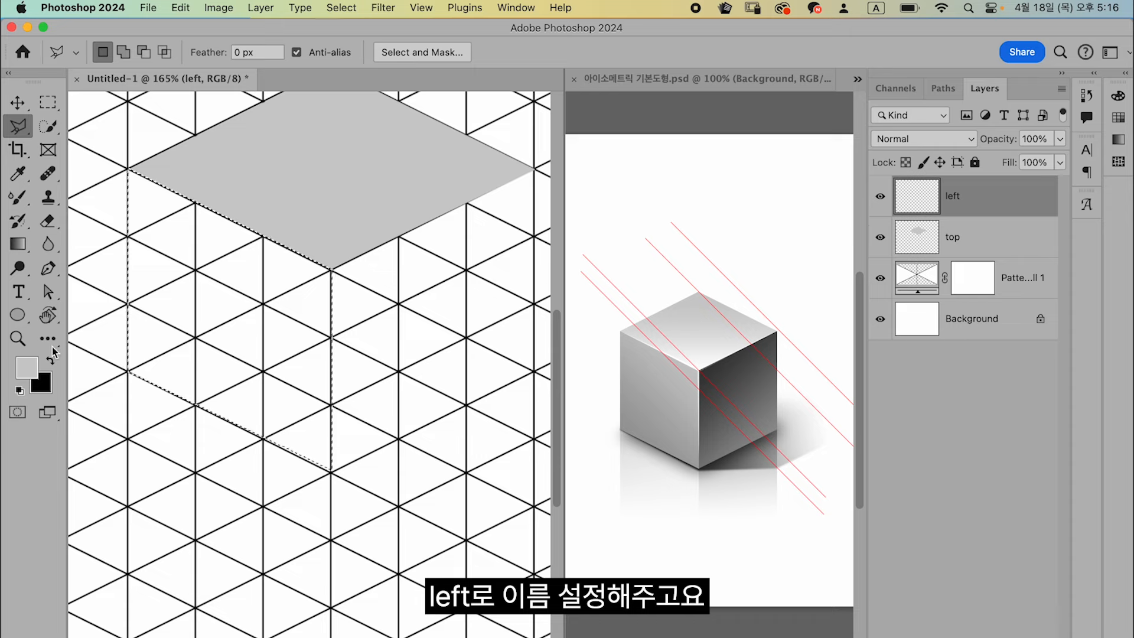
Fill the side-face selection on the left layer with mid gray 999999 and deselect.
{"action": "left_click", "coordinate": [27, 372]}
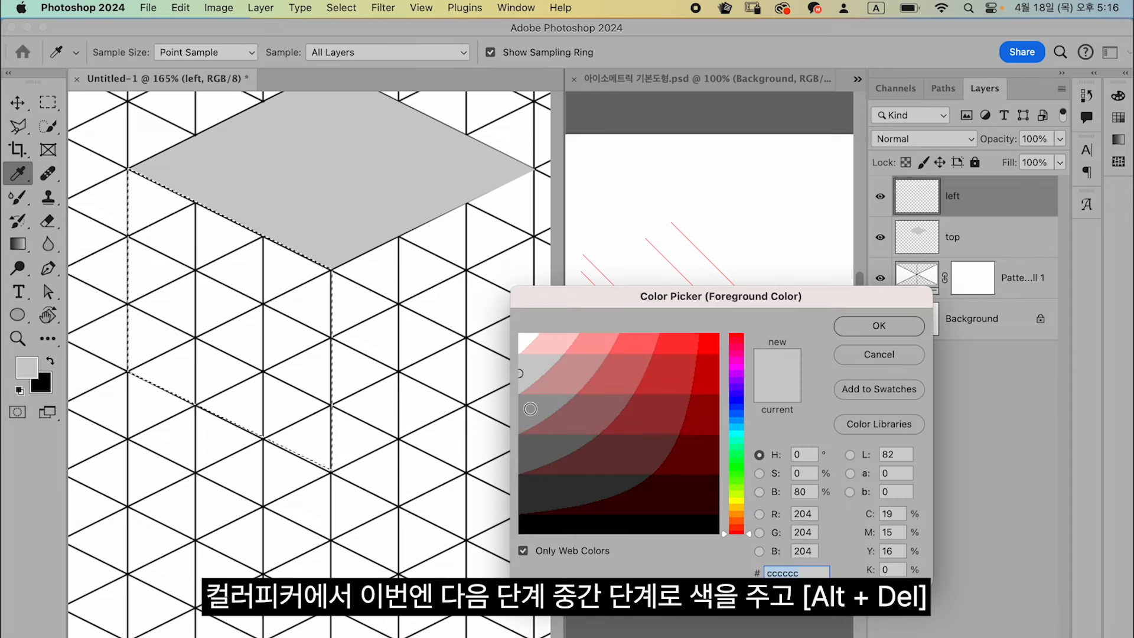
{"action": "left_click", "coordinate": [530, 408]}
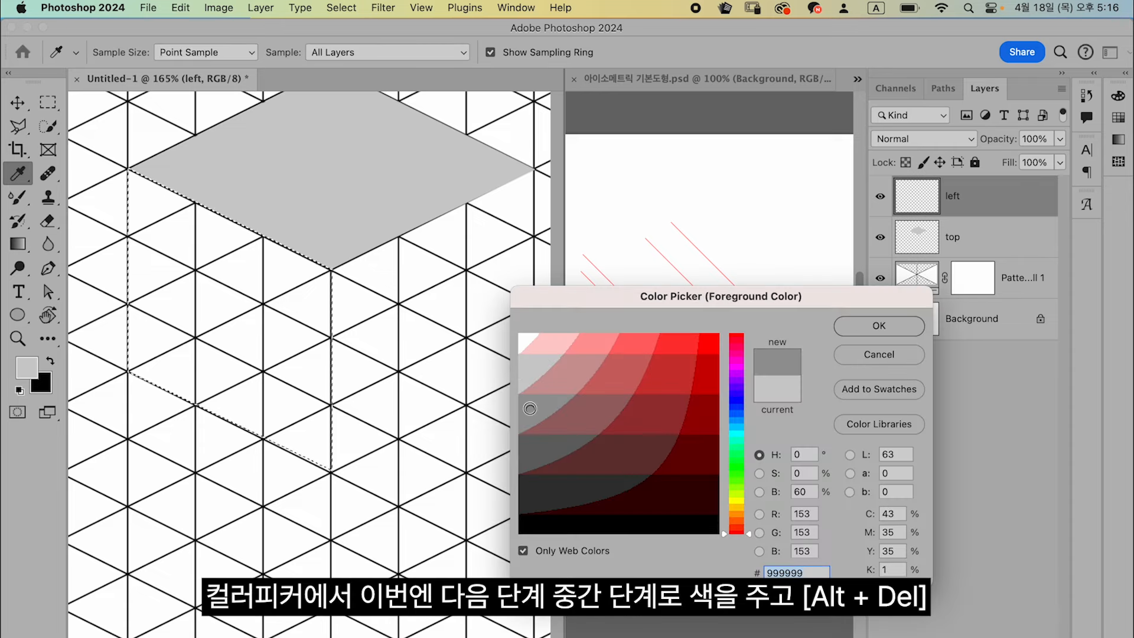
{"action": "left_click", "coordinate": [878, 328]}
{"action": "key", "text": "l"}
{"action": "key", "text": "alt+BackSpace"}
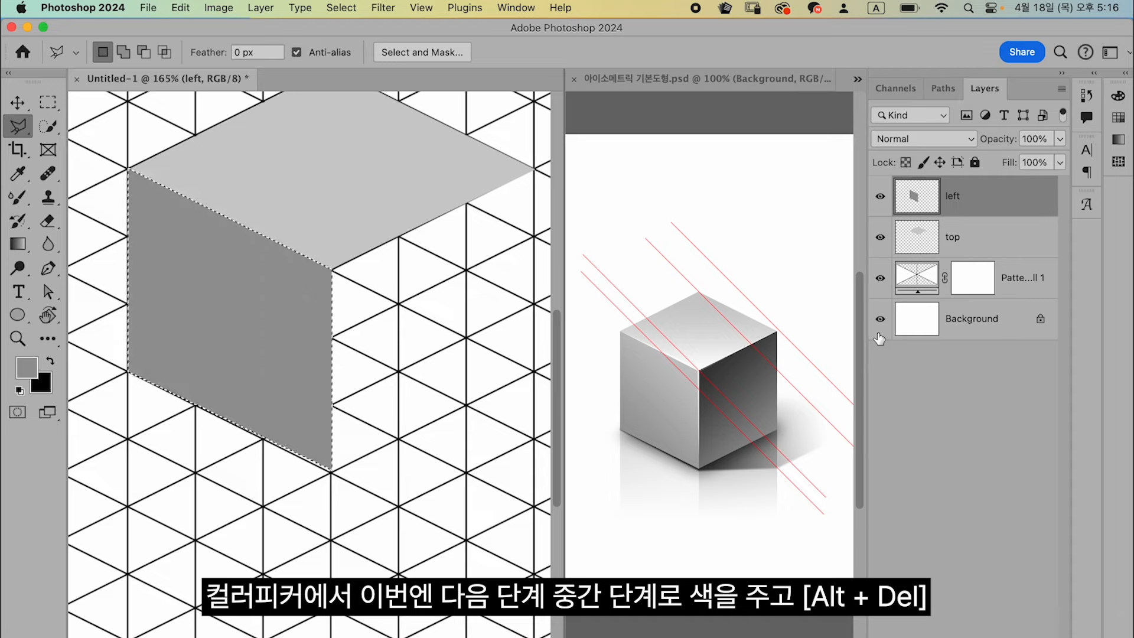
{"action": "key", "text": "super+d"}
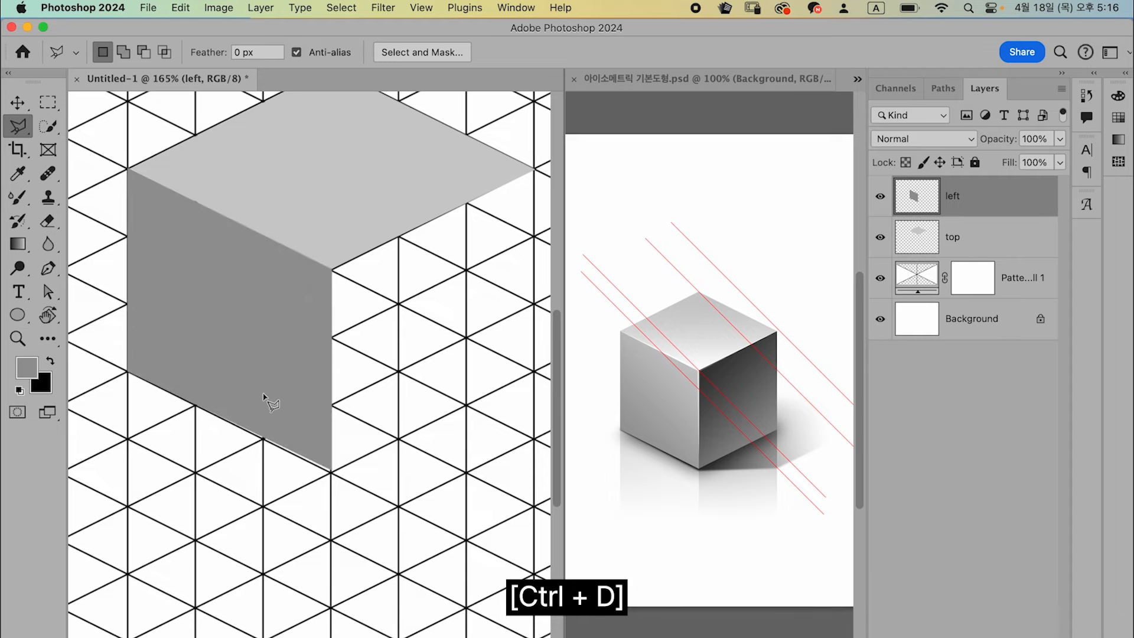
Distort the left layer with Free Transform, fitting the face's lower-right and upper-left corners onto the guide intersections, and apply.
{"action": "scroll", "coordinate": [263, 395], "scroll_direction": "up", "scroll_amount": 5}
{"action": "key", "text": "super+t"}
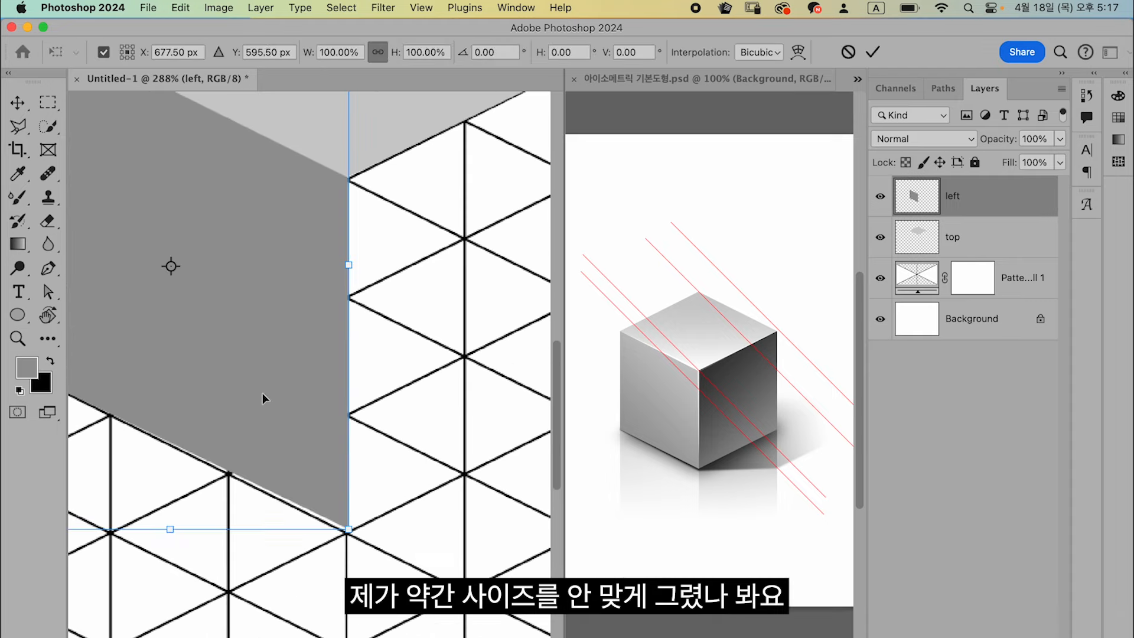
{"action": "scroll", "coordinate": [332, 478], "scroll_direction": "down", "scroll_amount": 1}
{"action": "scroll", "coordinate": [331, 478], "scroll_direction": "left", "scroll_amount": 1}
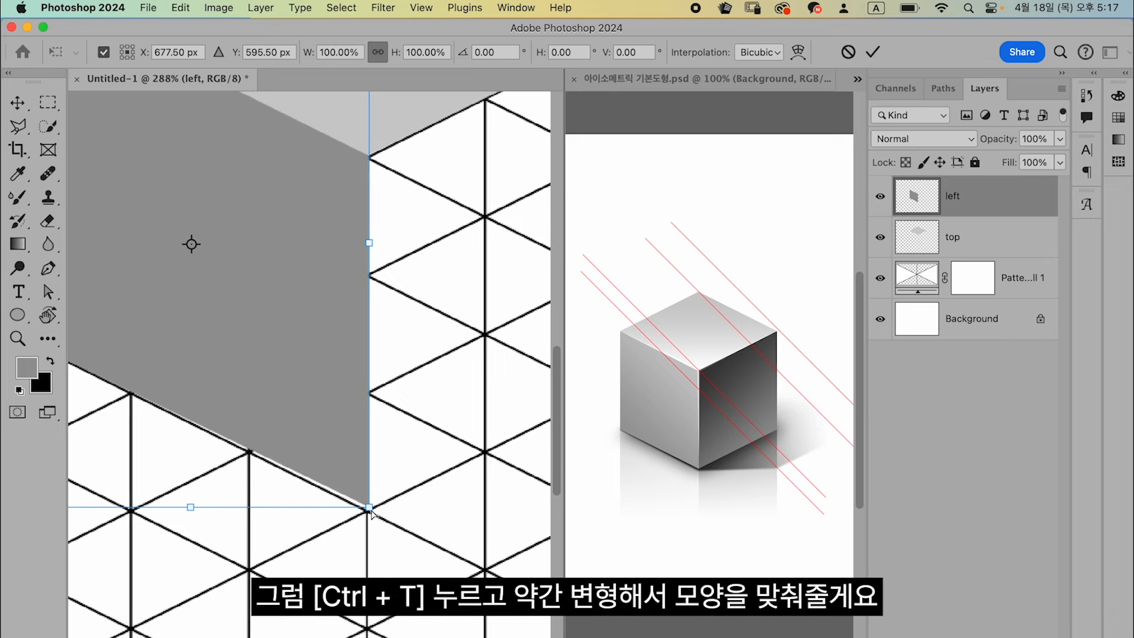
{"action": "left_click_drag", "start_coordinate": [369, 509], "coordinate": [367, 511]}
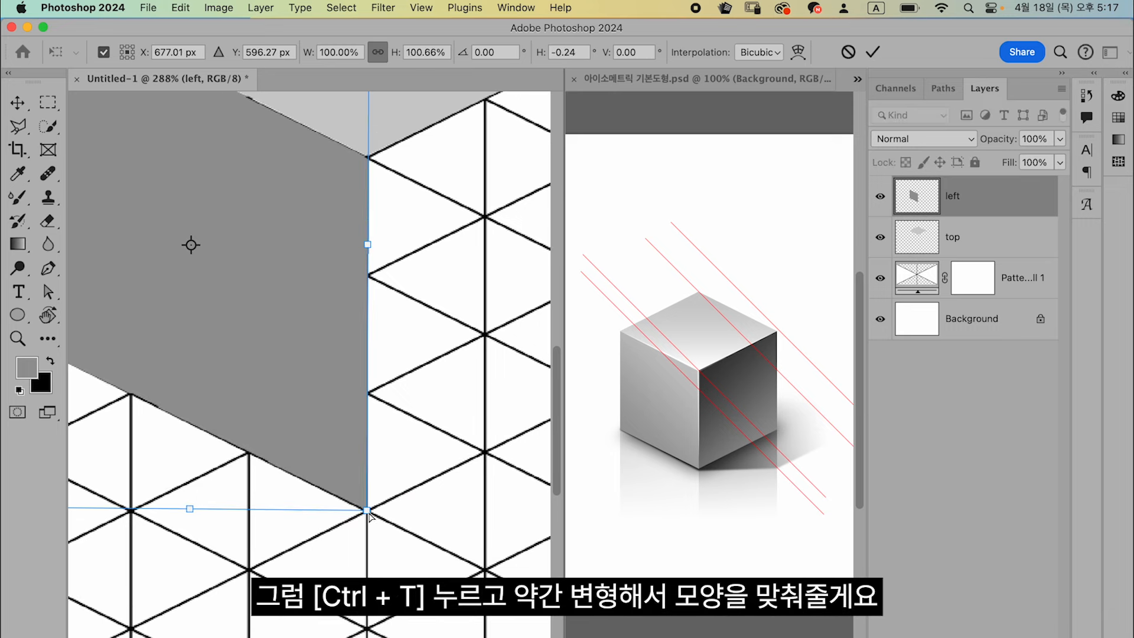
{"action": "scroll", "coordinate": [276, 468], "scroll_direction": "left", "scroll_amount": 3}
{"action": "scroll", "coordinate": [277, 468], "scroll_direction": "up", "scroll_amount": 2}
{"action": "scroll", "coordinate": [277, 467], "scroll_direction": "left", "scroll_amount": 1}
{"action": "scroll", "coordinate": [276, 467], "scroll_direction": "up", "scroll_amount": 2}
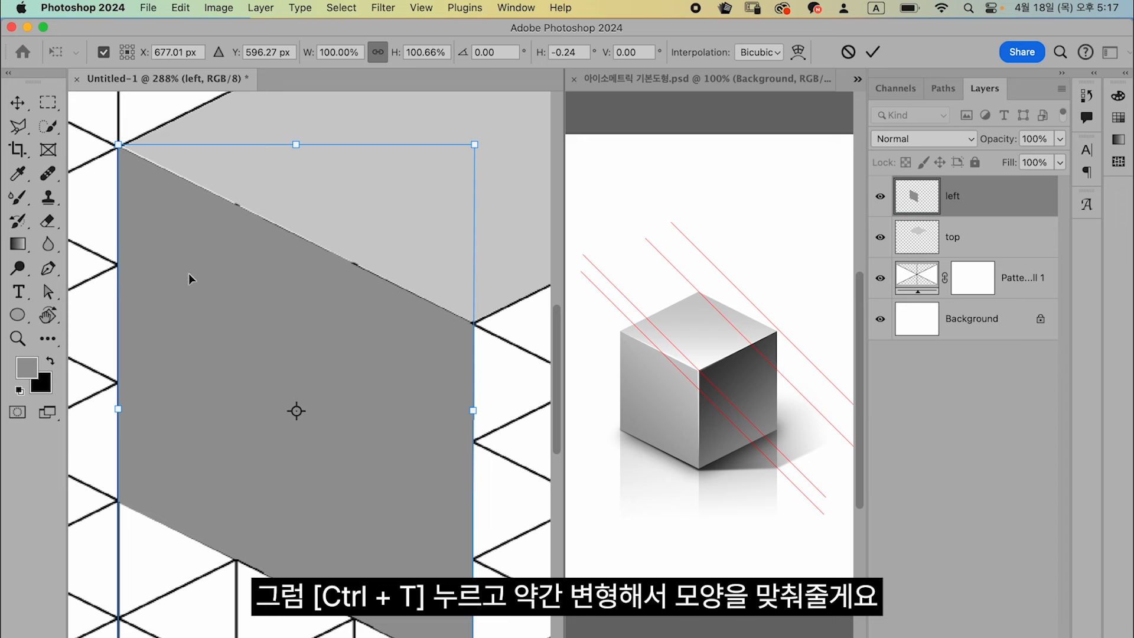
{"action": "left_click_drag", "start_coordinate": [122, 150], "coordinate": [120, 148]}
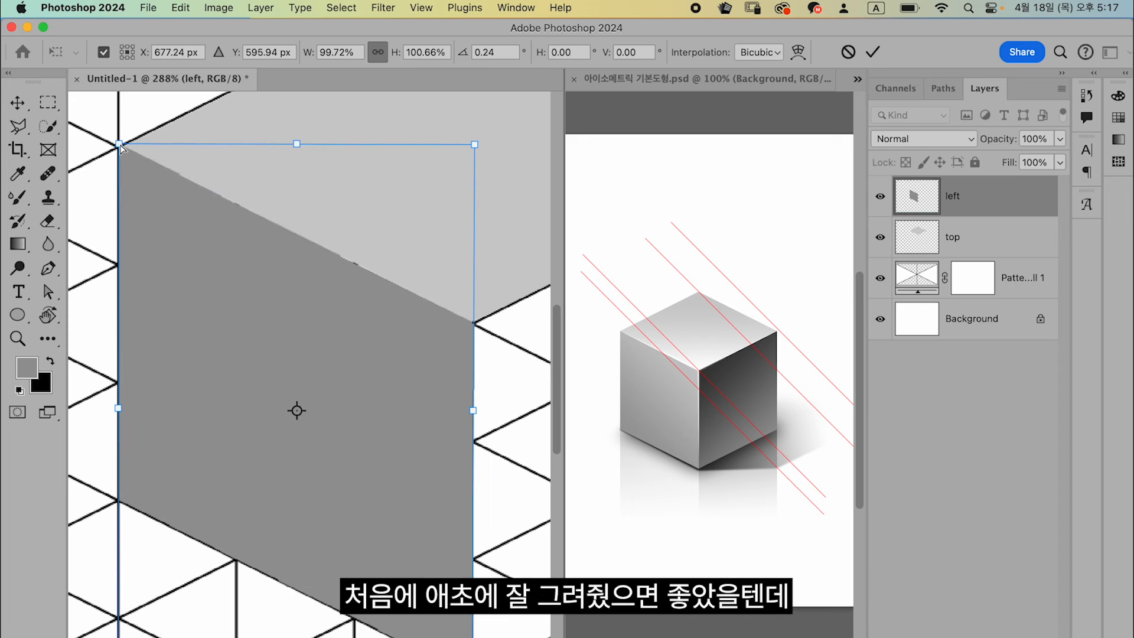
{"action": "key", "text": "Return"}
{"action": "key", "text": "l"}
Create a new layer above left for the remaining side face and name it right.
{"action": "scroll", "coordinate": [242, 228], "scroll_direction": "down", "scroll_amount": 3}
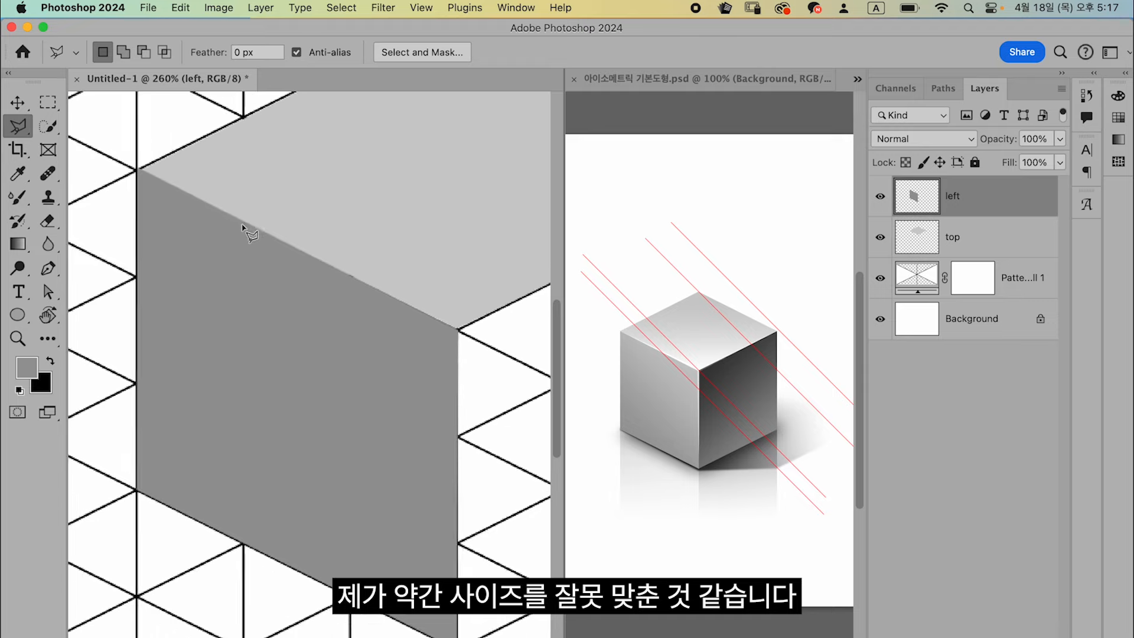
{"action": "scroll", "coordinate": [242, 228], "scroll_direction": "right", "scroll_amount": 5}
{"action": "scroll", "coordinate": [242, 228], "scroll_direction": "down", "scroll_amount": 3}
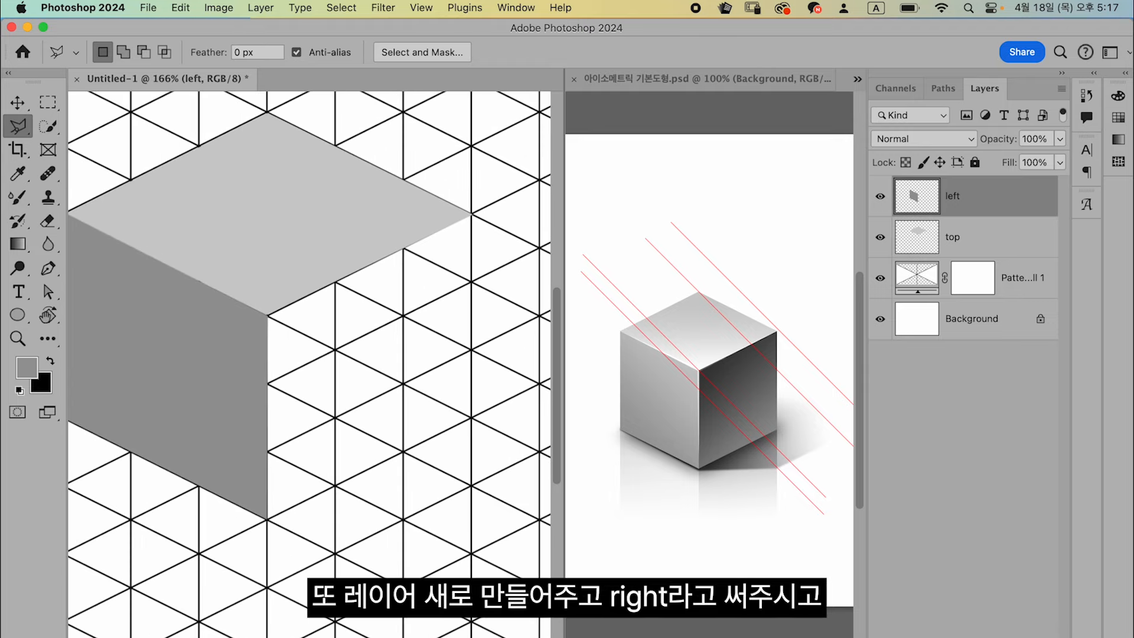
{"action": "left_click", "coordinate": [1010, 637]}
{"action": "double_click", "coordinate": [961, 197]}
{"action": "type", "text": "right"}
{"action": "key", "text": "Return"}
Select the cube's right face with the Polygonal Lasso along the guides, three grid cells down from the diamond's lower-right edge.
{"action": "scroll", "coordinate": [355, 348], "scroll_direction": "up", "scroll_amount": 3}
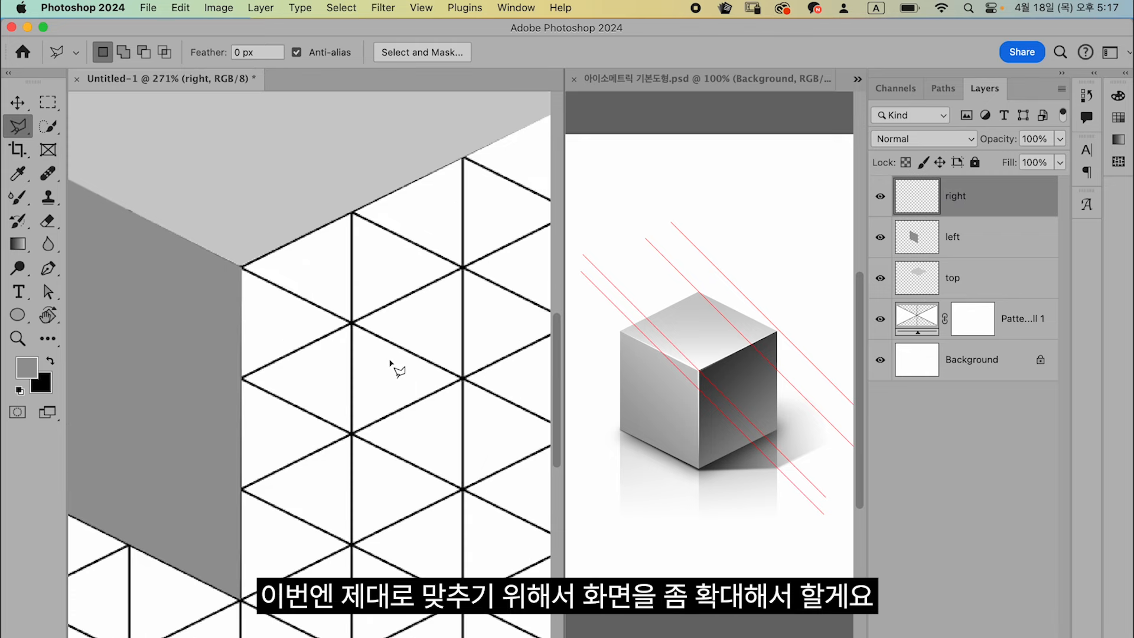
{"action": "scroll", "coordinate": [390, 361], "scroll_direction": "up", "scroll_amount": 3}
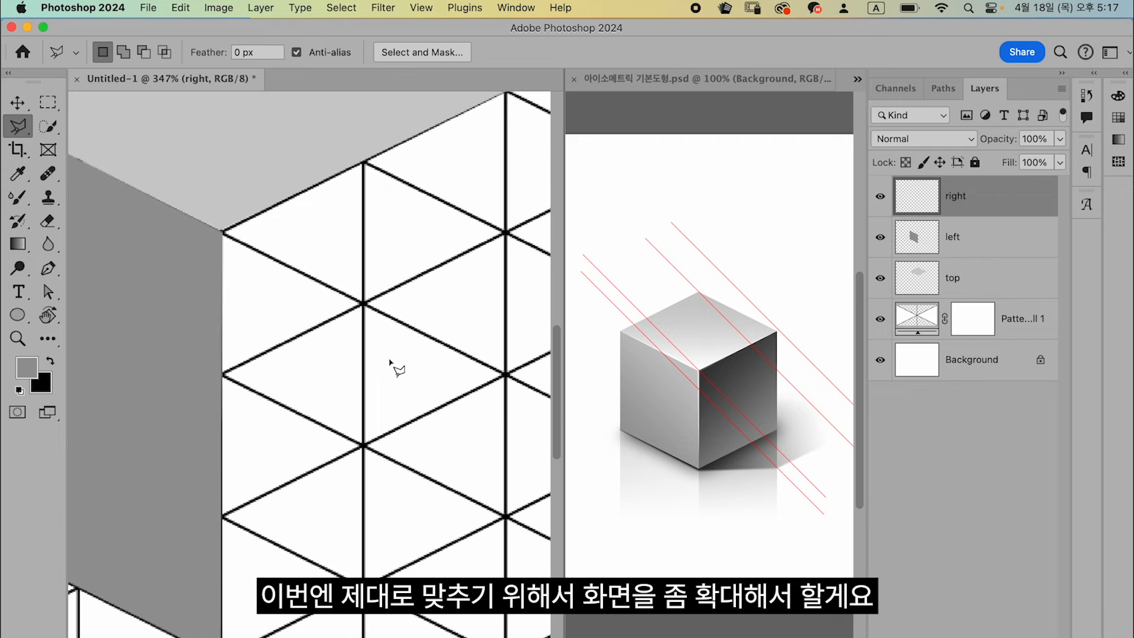
{"action": "left_click", "coordinate": [202, 193]}
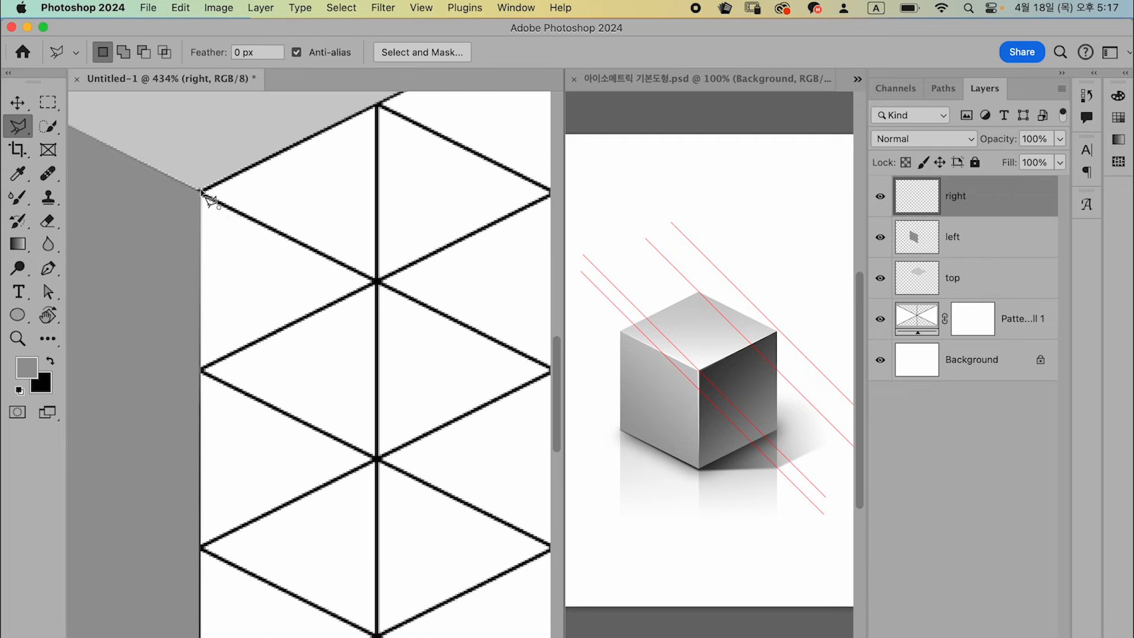
{"action": "scroll", "coordinate": [202, 192], "scroll_direction": "up", "scroll_amount": 7}
{"action": "scroll", "coordinate": [202, 192], "scroll_direction": "right", "scroll_amount": 4}
{"action": "left_click", "coordinate": [519, 325]}
{"action": "scroll", "coordinate": [520, 326], "scroll_direction": "down", "scroll_amount": 7}
{"action": "scroll", "coordinate": [520, 326], "scroll_direction": "right", "scroll_amount": 3}
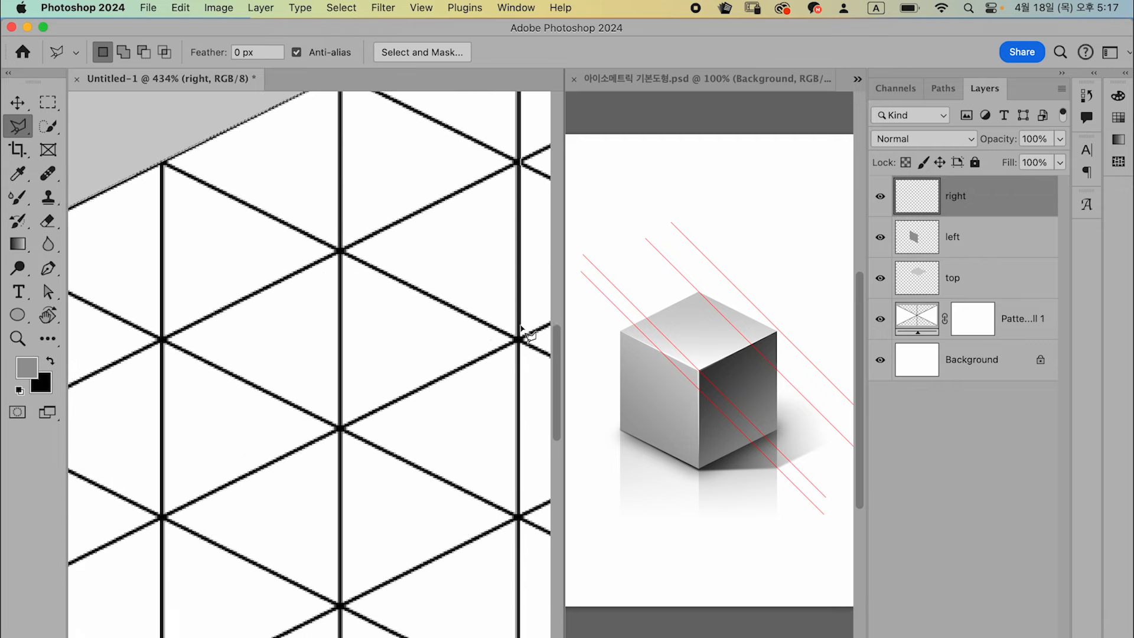
{"action": "left_click", "coordinate": [452, 476]}
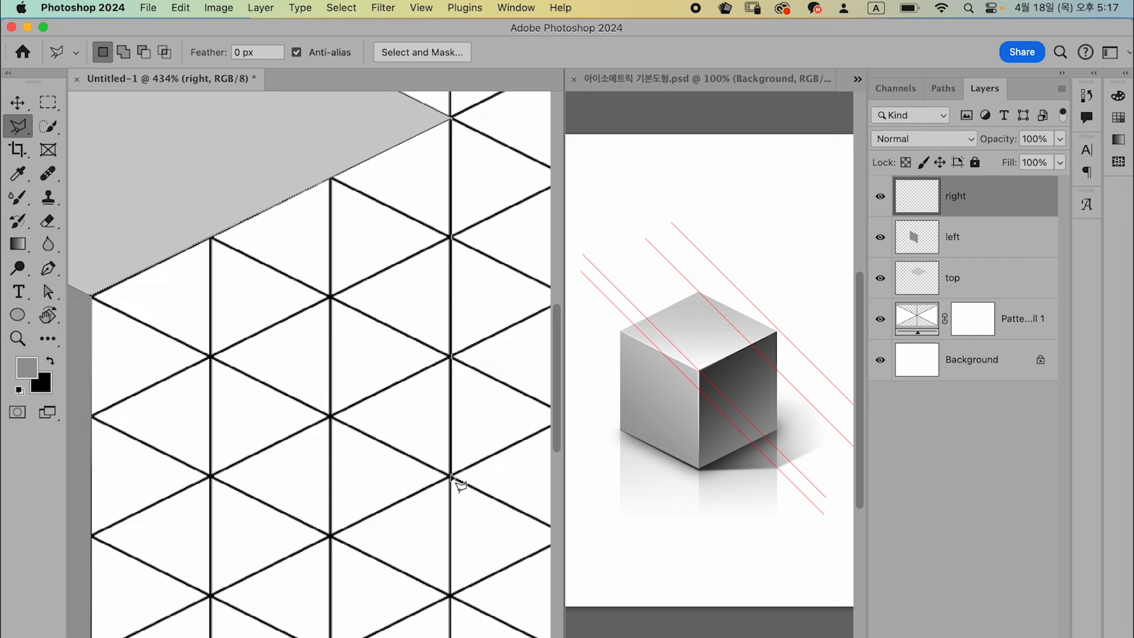
{"action": "left_click", "coordinate": [92, 297]}
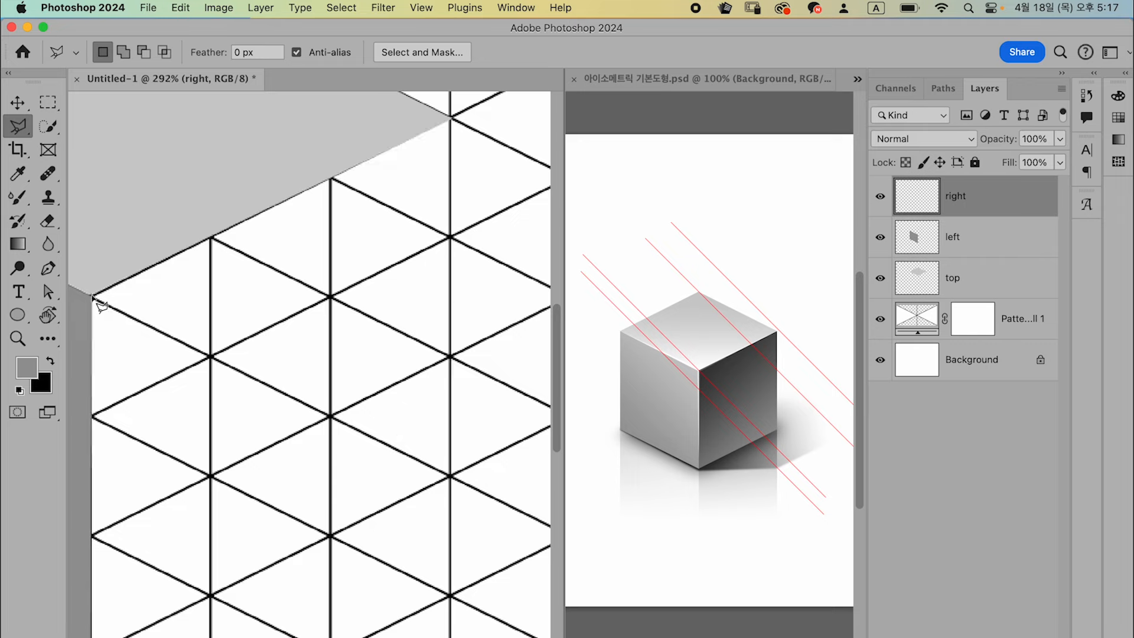
Fill the side-face selection on the right layer with dark gray 666666 and deselect.
{"action": "key", "text": "super+minus"}
{"action": "left_click", "coordinate": [32, 371]}
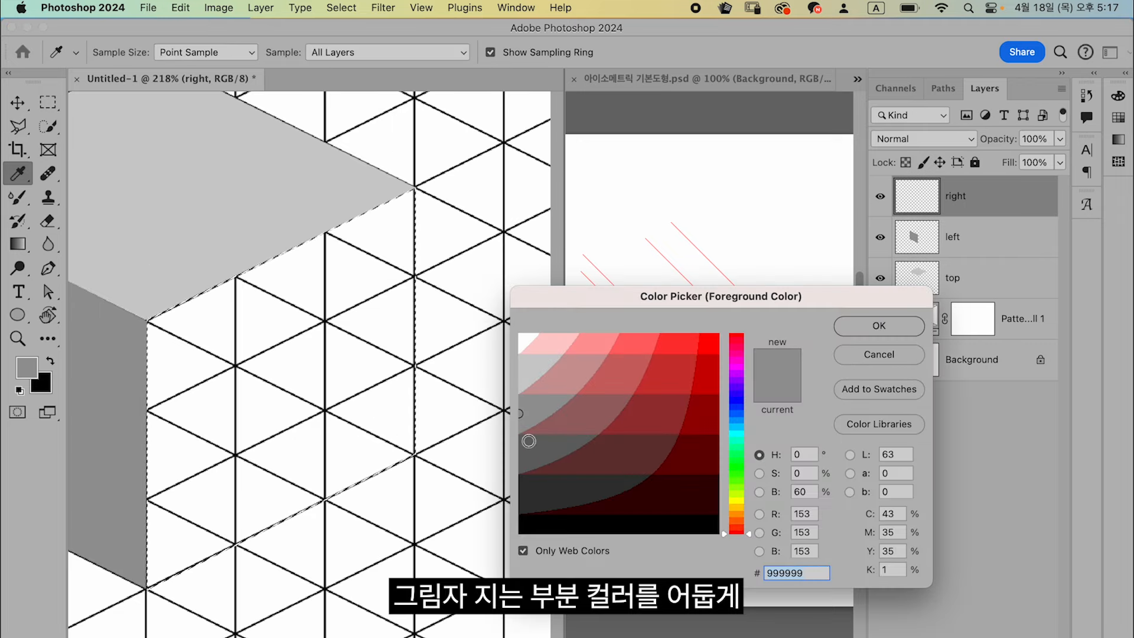
{"action": "left_click", "coordinate": [532, 449]}
{"action": "left_click", "coordinate": [874, 325]}
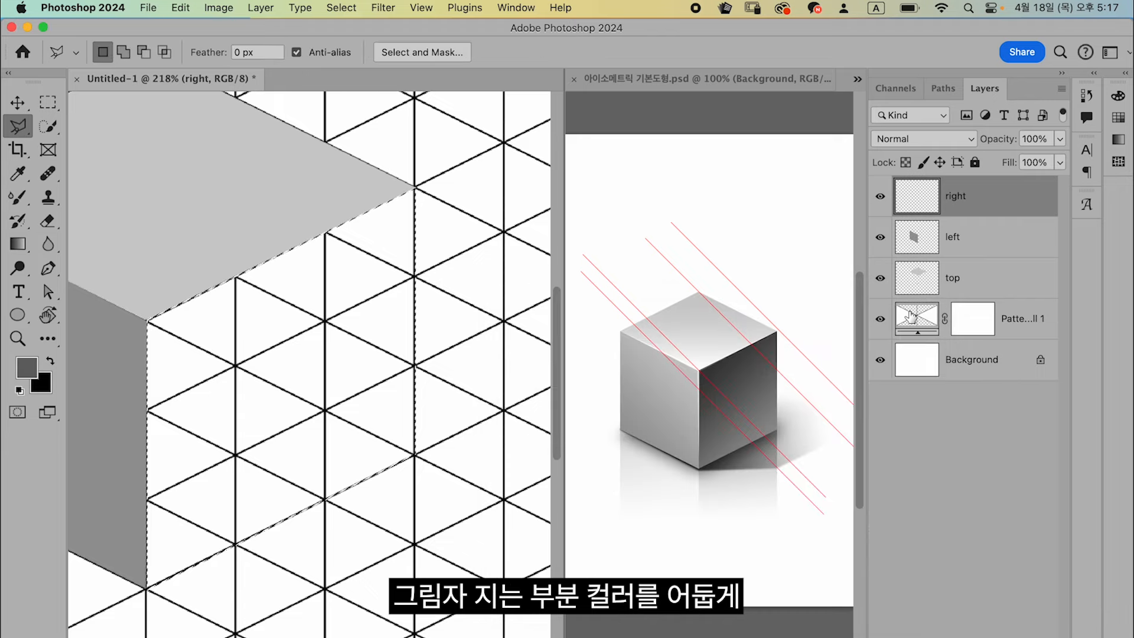
{"action": "key", "text": "alt+BackSpace"}
{"action": "key", "text": "super+d"}
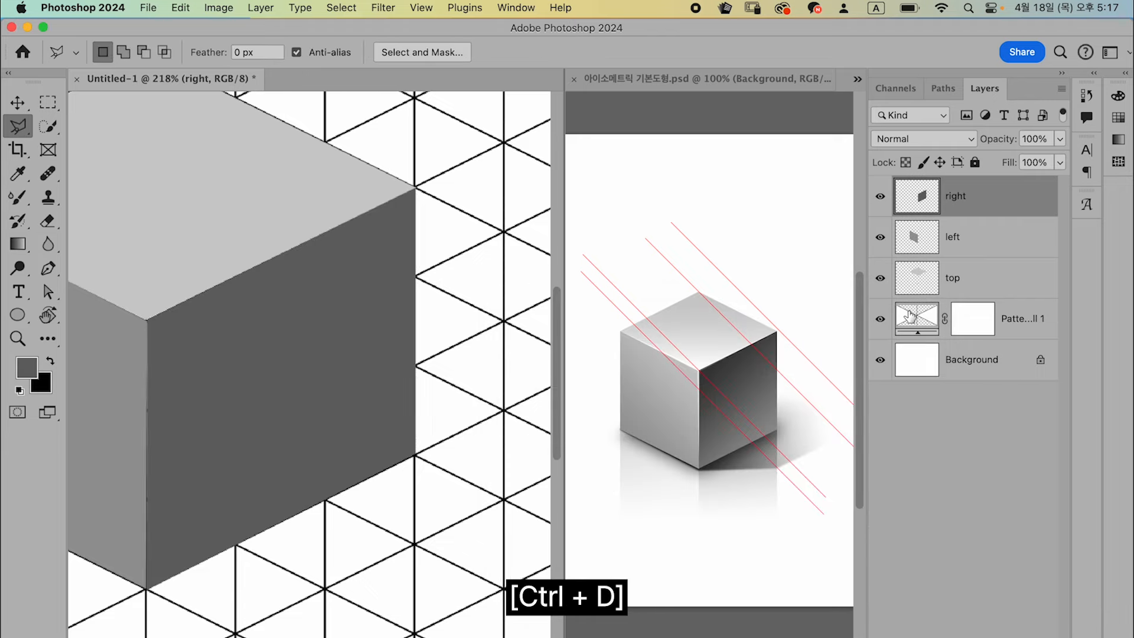
{"action": "scroll", "coordinate": [421, 344], "scroll_direction": "down", "scroll_amount": 5}
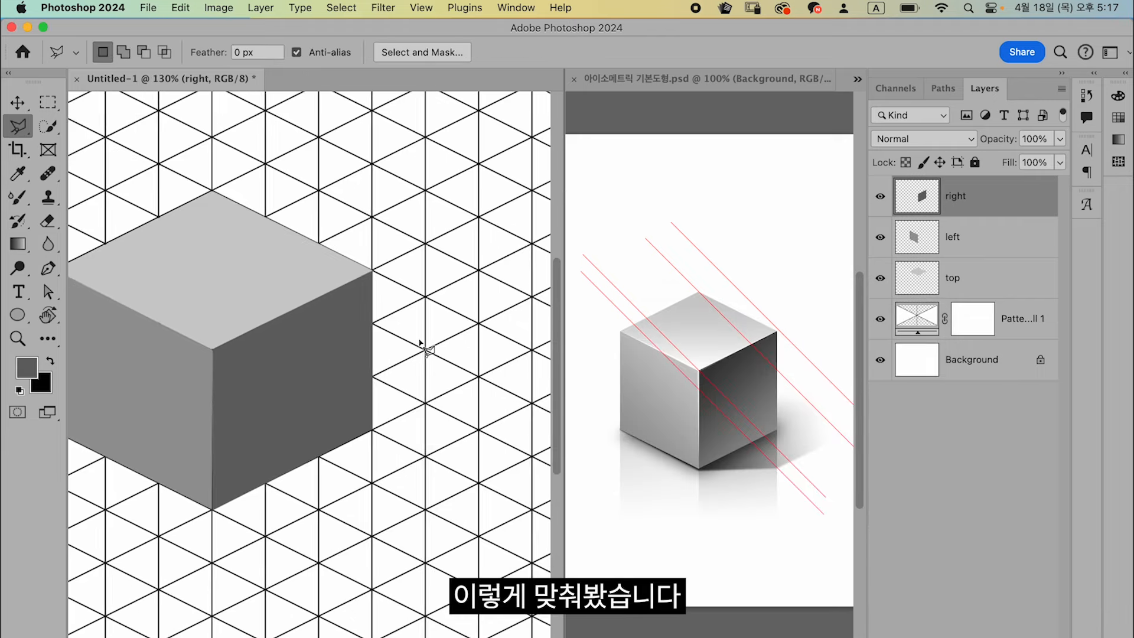
{"action": "scroll", "coordinate": [420, 346], "scroll_direction": "left", "scroll_amount": 5}
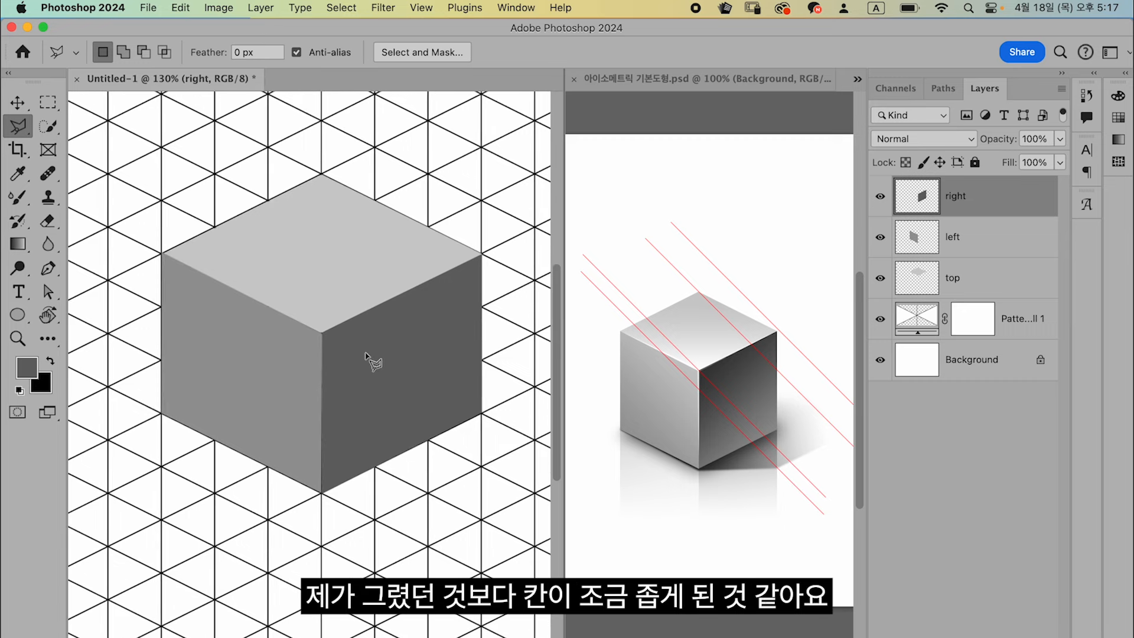
{"action": "key", "text": "super+t"}
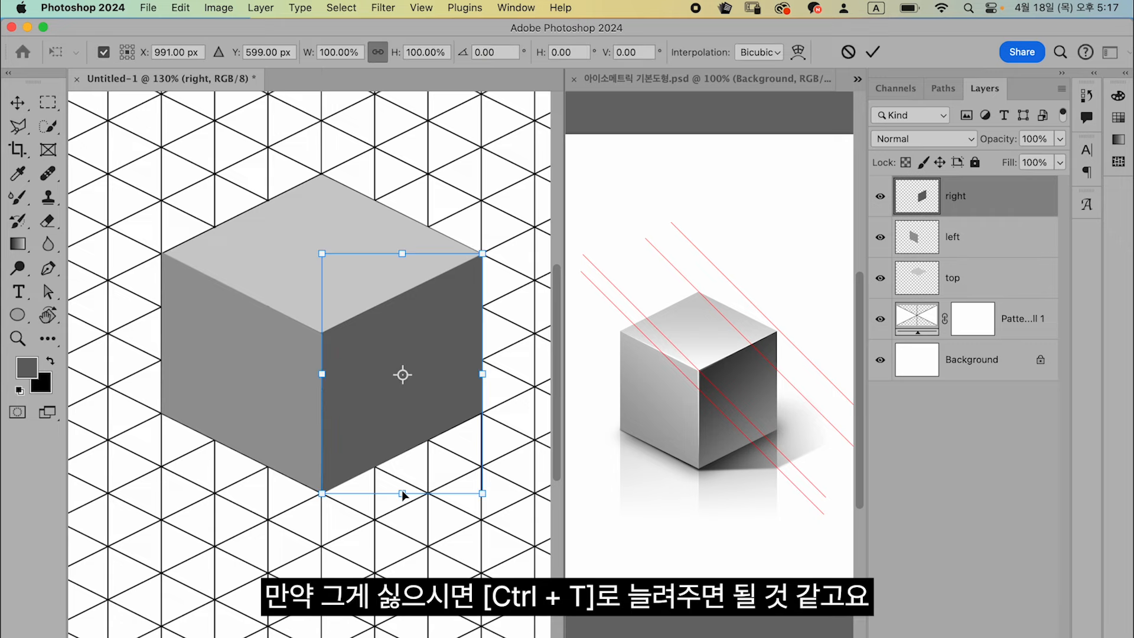
{"action": "left_click_drag", "start_coordinate": [322, 493], "coordinate": [322, 508]}
{"action": "key", "text": "Escape"}
Stretch the right face one grid cell downward with Free Transform and distort its upper-left corner to meet the top face's edge.
{"action": "key", "text": "super+t"}
{"action": "left_click_drag", "start_coordinate": [402, 493], "coordinate": [402, 546]}
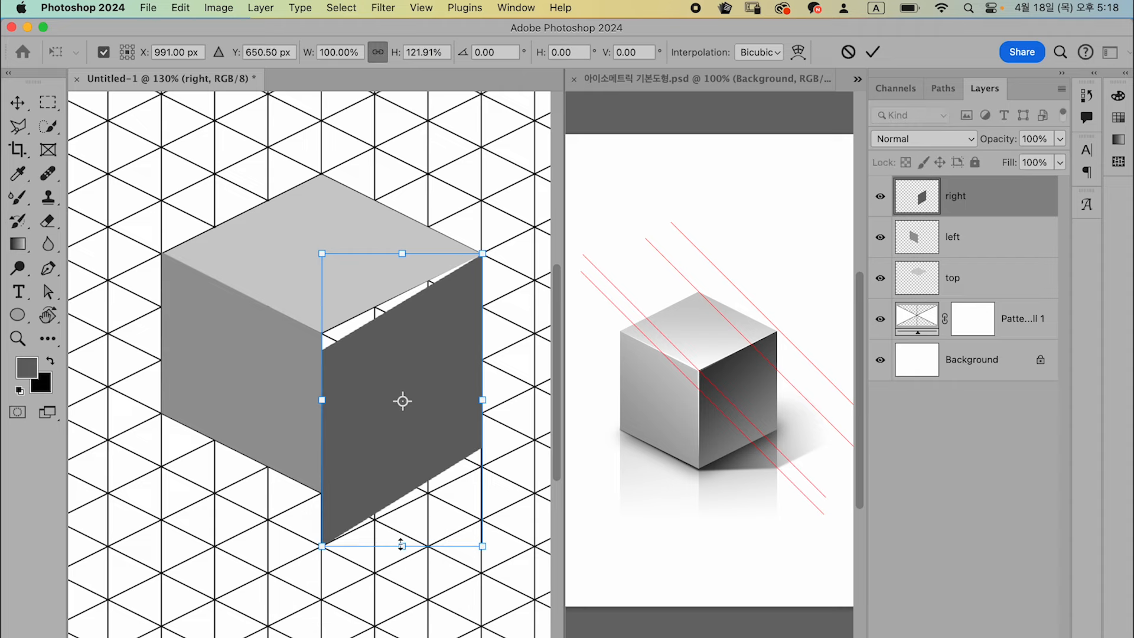
{"action": "scroll", "coordinate": [308, 400], "scroll_direction": "up", "scroll_amount": 5}
{"action": "left_click_drag", "start_coordinate": [332, 149], "coordinate": [333, 109]}
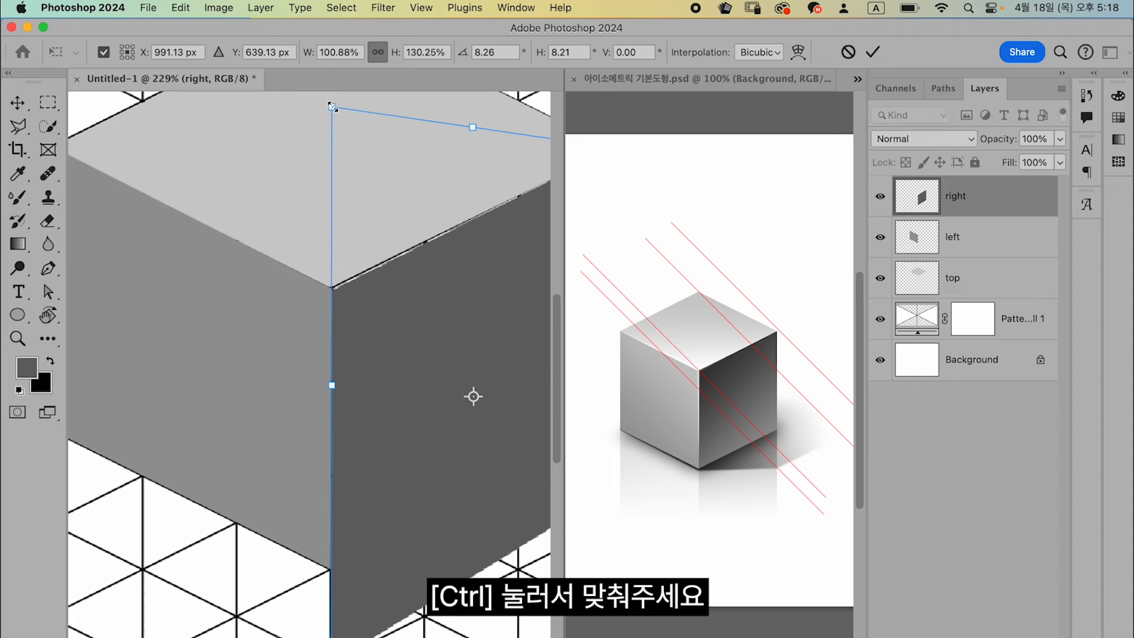
{"action": "scroll", "coordinate": [332, 108], "scroll_direction": "up", "scroll_amount": 1}
{"action": "left_click_drag", "start_coordinate": [321, 122], "coordinate": [320, 119]}
{"action": "scroll", "coordinate": [345, 232], "scroll_direction": "right", "scroll_amount": 5}
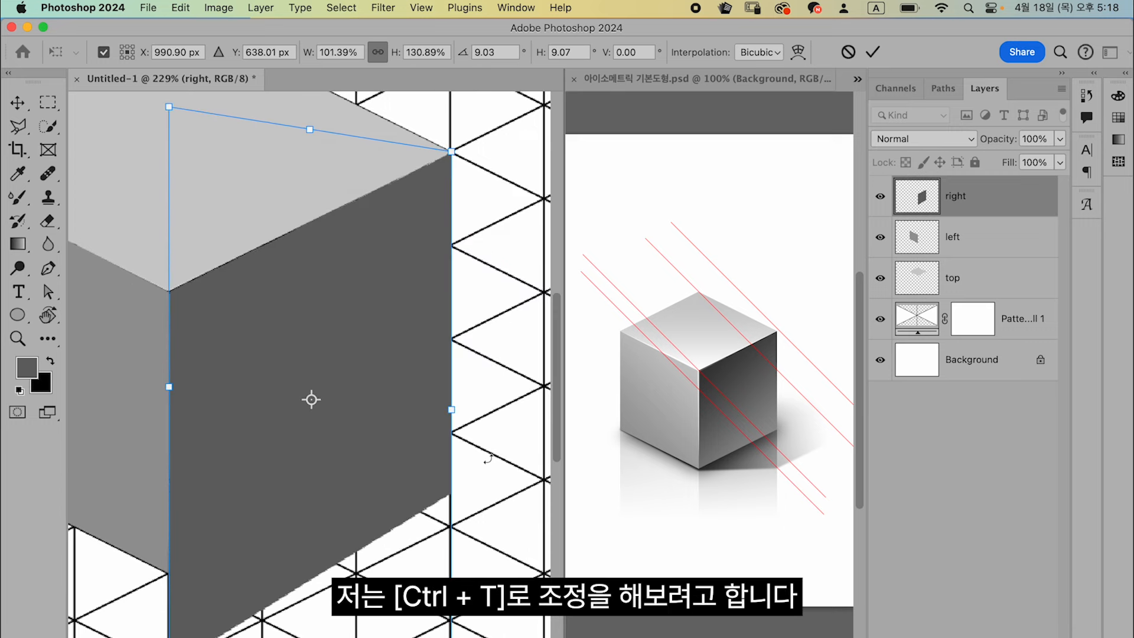
Distort the right face's lower-right corner down until the bottom edge follows the guides, and apply the transform.
{"action": "scroll", "coordinate": [489, 460], "scroll_direction": "down", "scroll_amount": 4}
{"action": "scroll", "coordinate": [488, 459], "scroll_direction": "down", "scroll_amount": 5}
{"action": "left_click_drag", "start_coordinate": [408, 400], "coordinate": [408, 430]}
{"action": "scroll", "coordinate": [384, 380], "scroll_direction": "up", "scroll_amount": 5}
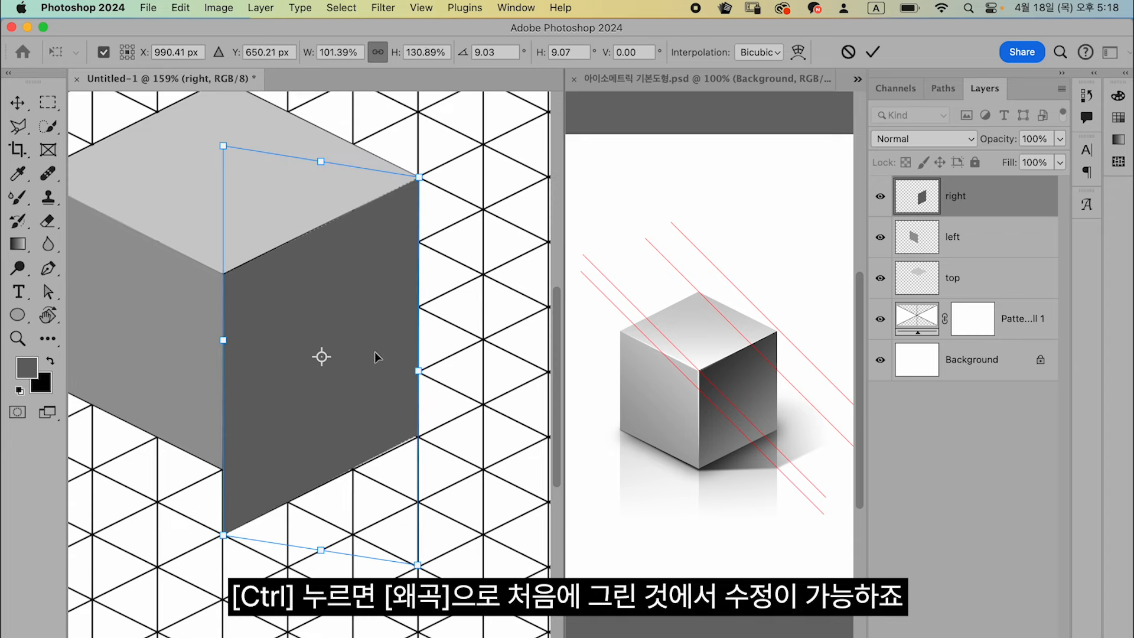
{"action": "key", "text": "Return"}
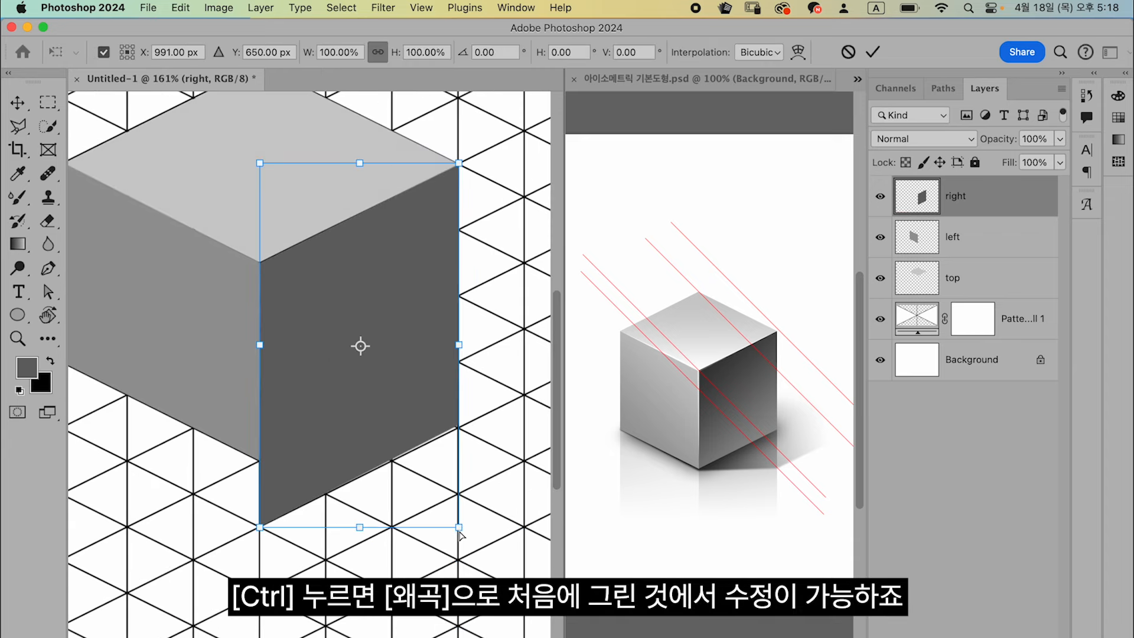
{"action": "key", "text": "l"}
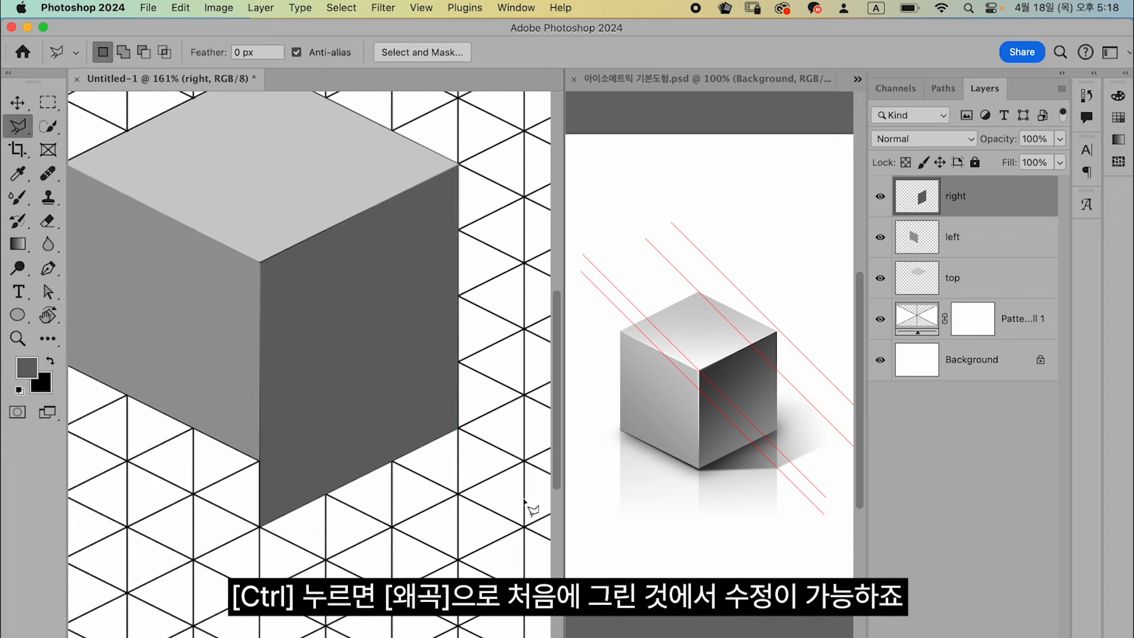
Free Transform the left layer, distorting its lower-left and lower-right corners downward so the bottom edge sits one grid cell lower.
{"action": "left_click", "coordinate": [954, 239]}
{"action": "scroll", "coordinate": [291, 335], "scroll_direction": "left", "scroll_amount": 4}
{"action": "right_click", "coordinate": [286, 331]}
{"action": "key", "text": "ctrl+t"}
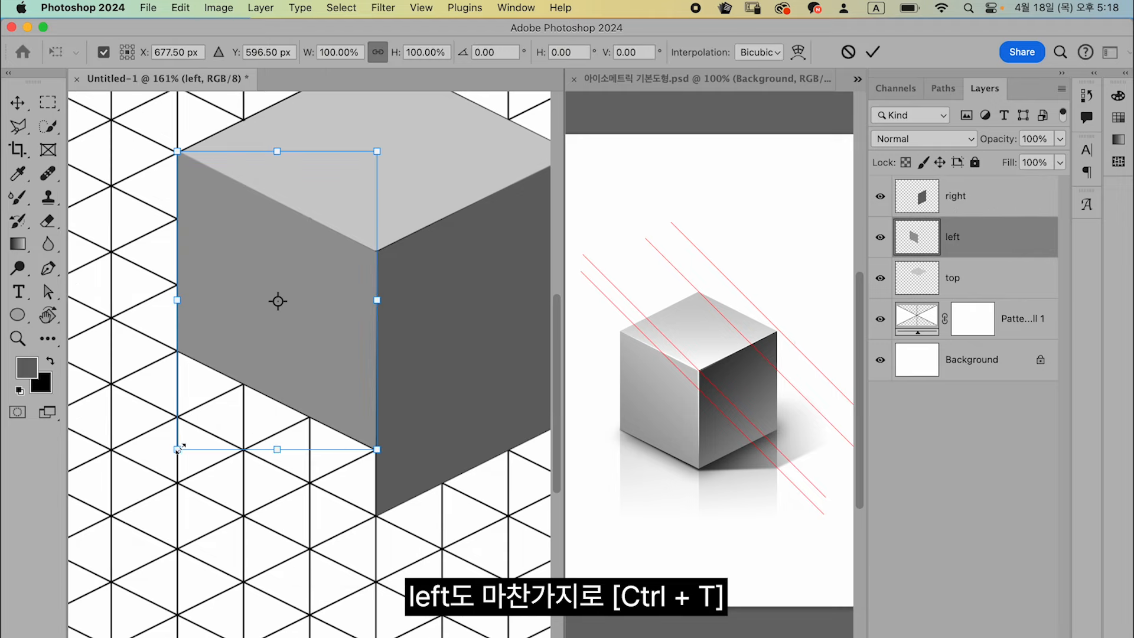
{"action": "left_click_drag", "start_coordinate": [178, 453], "coordinate": [175, 550]}
{"action": "left_click_drag", "start_coordinate": [381, 455], "coordinate": [378, 517]}
{"action": "scroll", "coordinate": [377, 515], "scroll_direction": "up", "scroll_amount": 5}
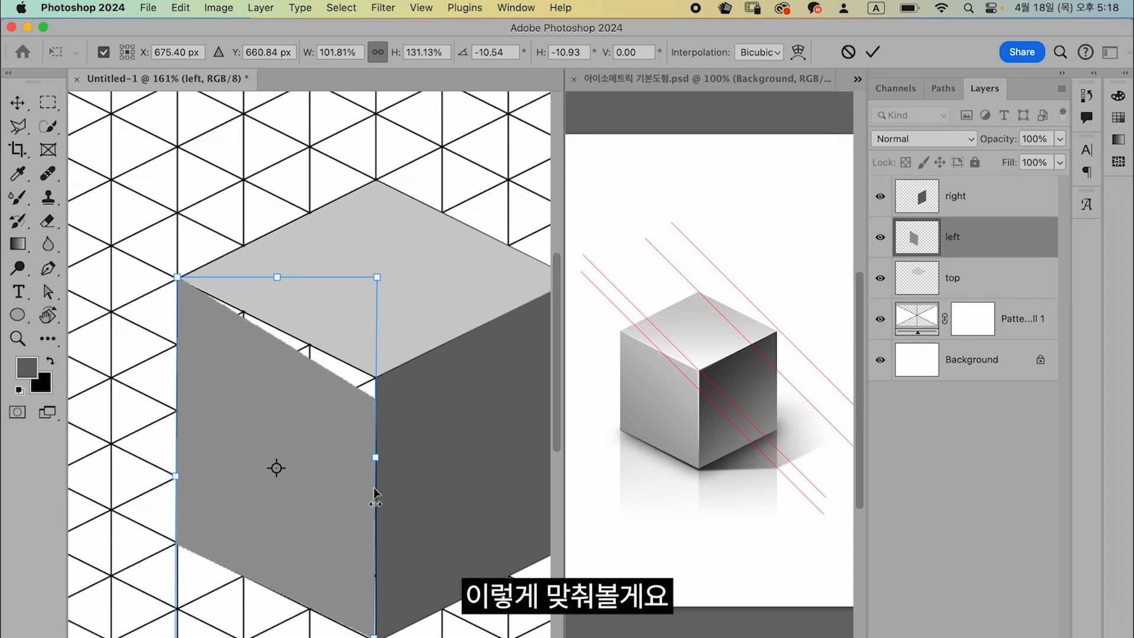
Distort the left face's upper-right corner up to the top face, fine-tune its lower-right corner, and apply the transform.
{"action": "left_click_drag", "start_coordinate": [378, 278], "coordinate": [380, 248]}
{"action": "scroll", "coordinate": [424, 474], "scroll_direction": "down", "scroll_amount": 7}
{"action": "left_click_drag", "start_coordinate": [379, 446], "coordinate": [381, 453]}
{"action": "key", "text": "Return"}
{"action": "key", "text": "l"}
{"action": "key", "text": "ctrl+0"}
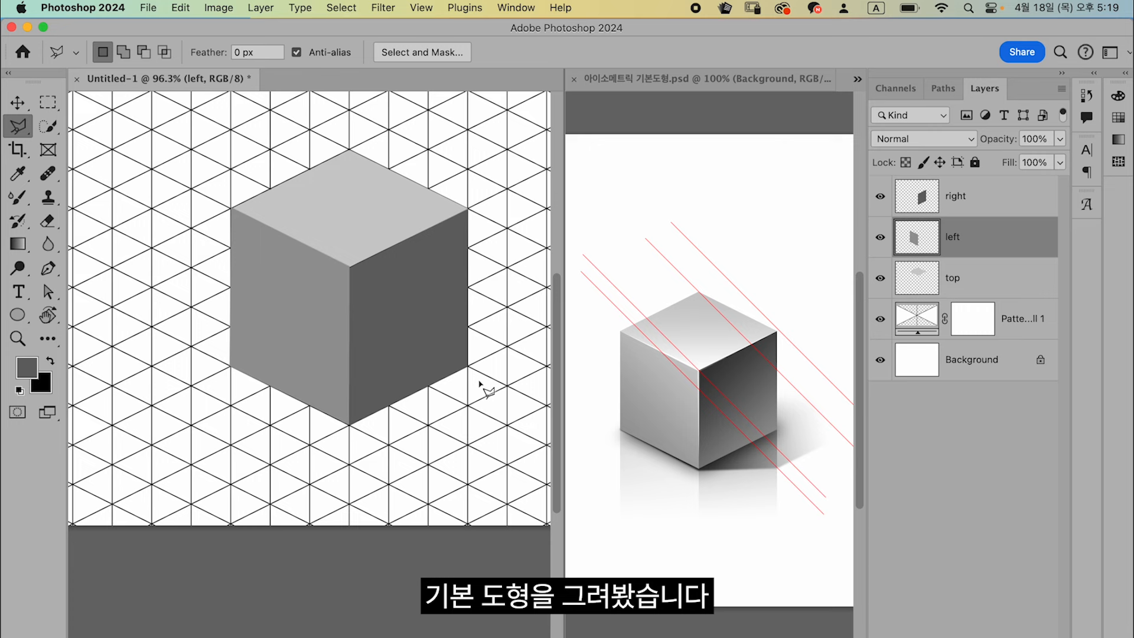
Hide the Pattern Fill 1 guide layer to show the cube on plain white.
{"action": "left_click", "coordinate": [880, 319]}
{"action": "left_click", "coordinate": [880, 320]}
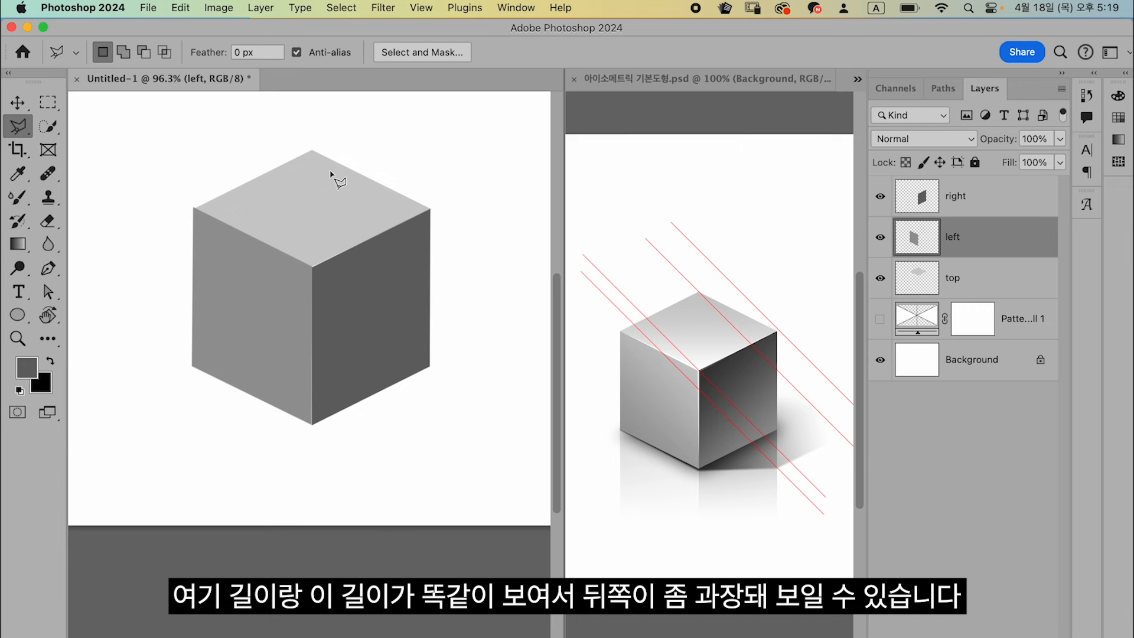
{"action": "scroll", "coordinate": [324, 287], "scroll_direction": "down", "scroll_amount": 3}
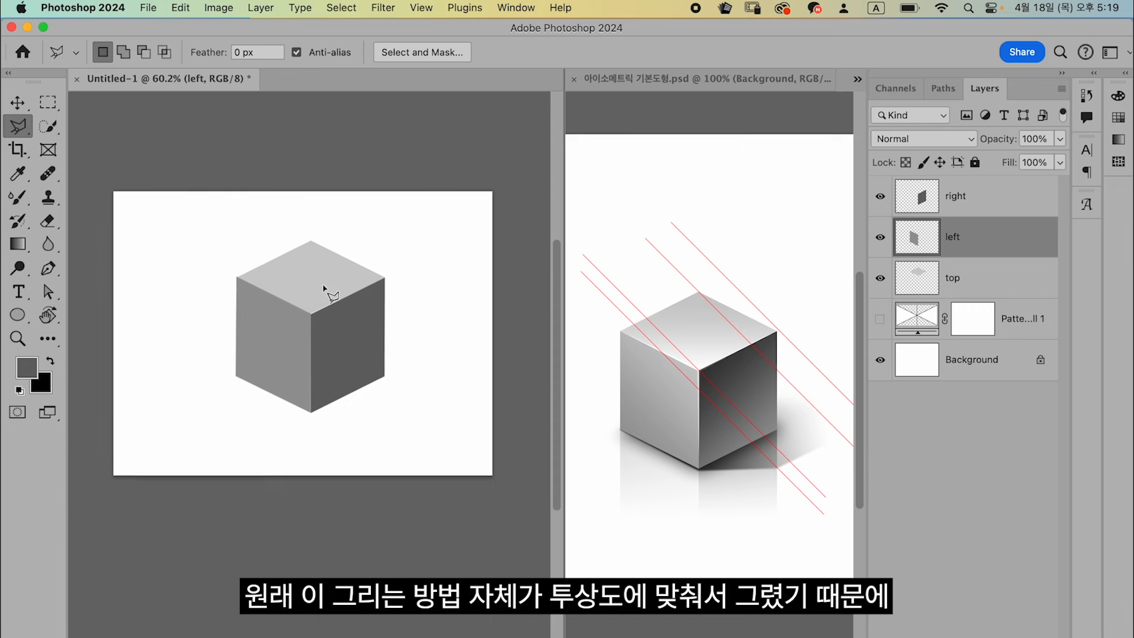
{"action": "scroll", "coordinate": [324, 288], "scroll_direction": "up", "scroll_amount": 3}
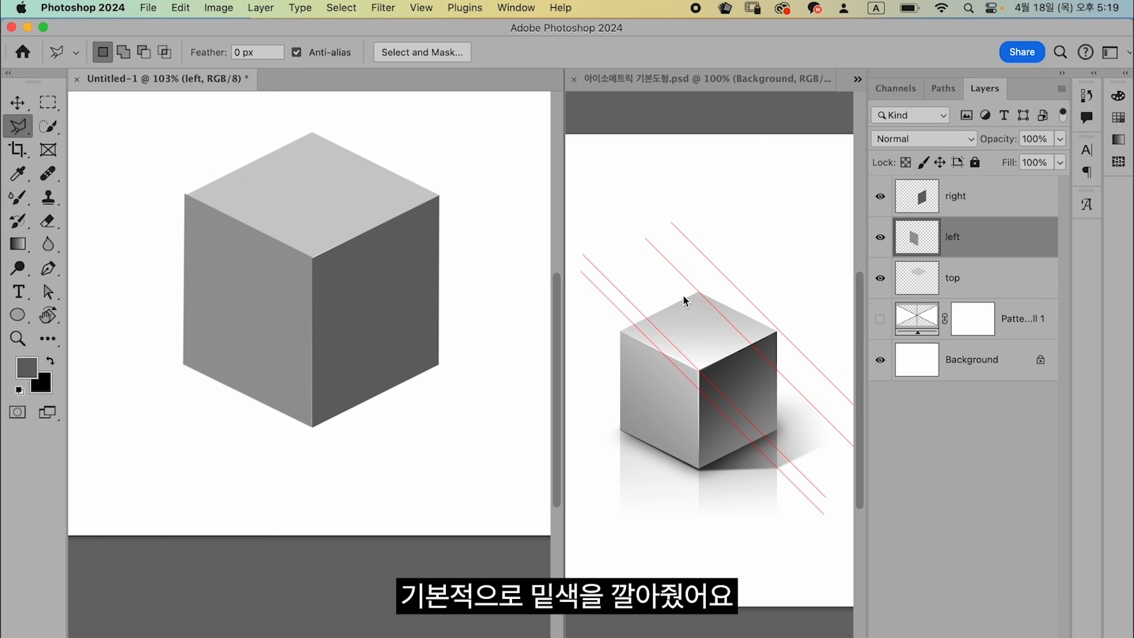
Make the top layer active, toggle its visibility to check the face, and load its shape as a selection.
{"action": "left_click", "coordinate": [943, 285]}
{"action": "left_click", "coordinate": [884, 286]}
{"action": "left_click", "coordinate": [884, 285]}
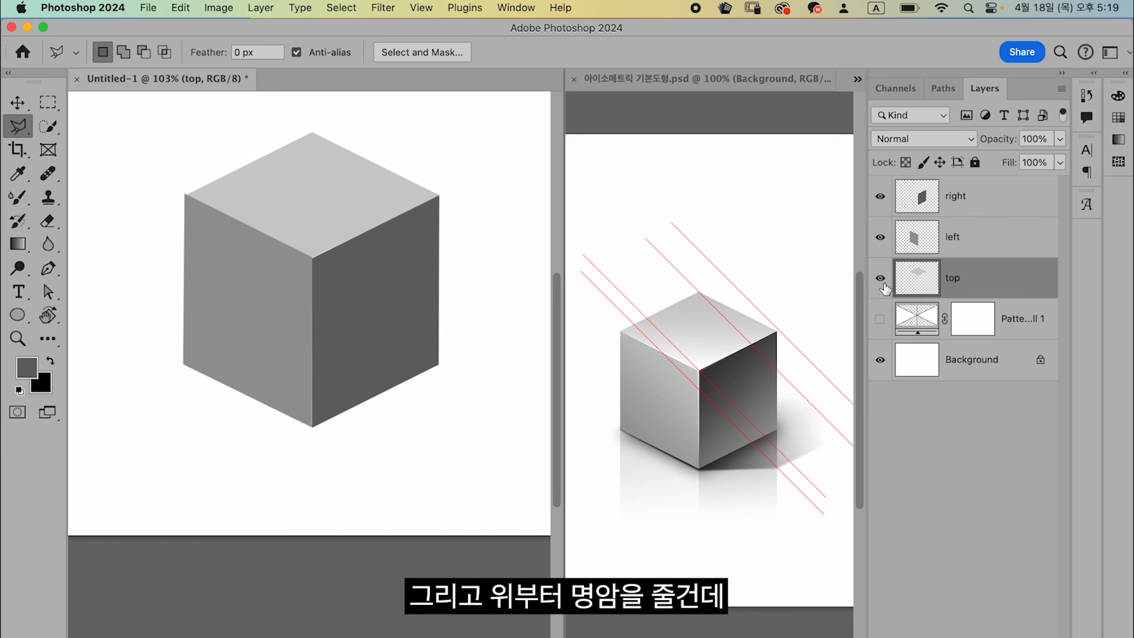
{"action": "left_click", "coordinate": [884, 286]}
{"action": "left_click", "coordinate": [884, 285]}
{"action": "left_click", "coordinate": [884, 285]}
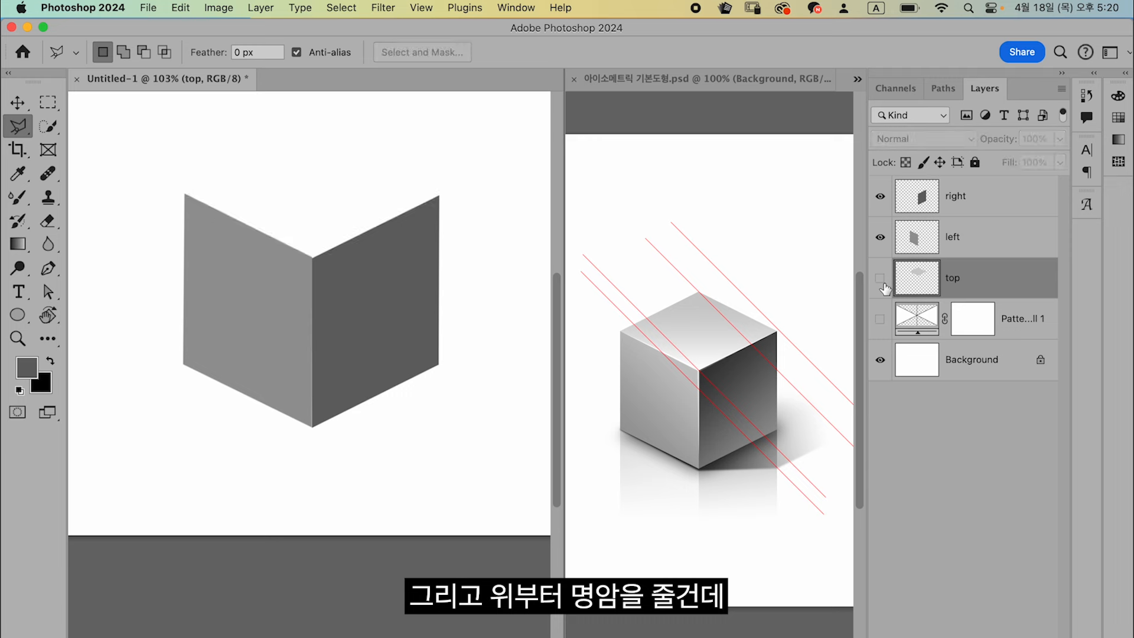
{"action": "left_click", "coordinate": [884, 286]}
{"action": "left_click", "coordinate": [884, 286]}
{"action": "left_click", "coordinate": [918, 285], "text": "super"}
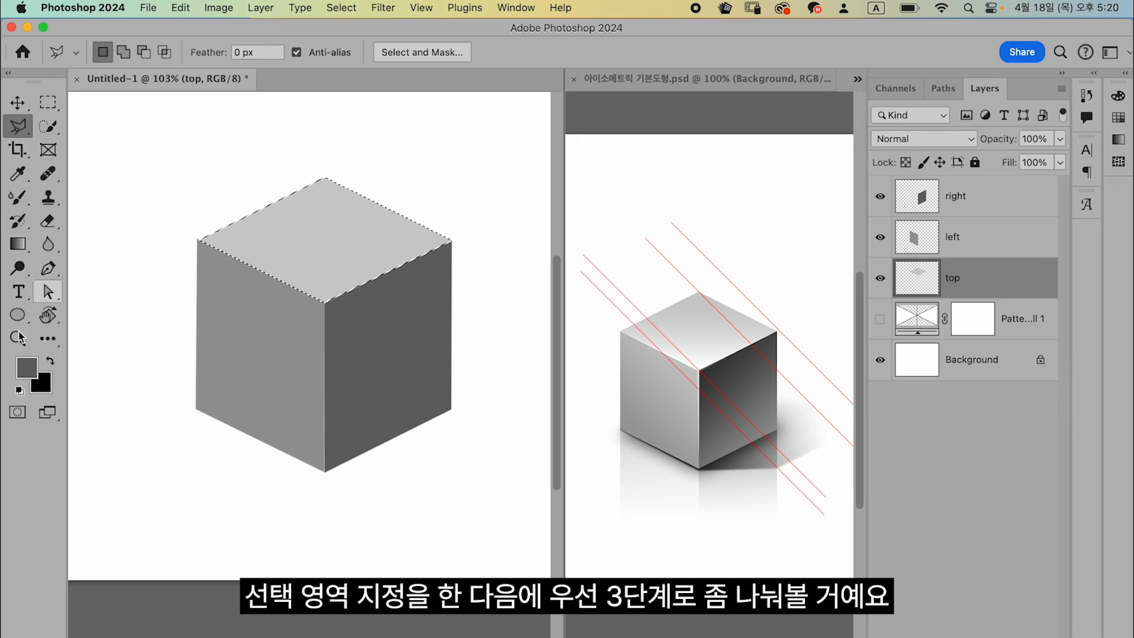
Set the foreground color to white for painting on the selected top face.
{"action": "left_click", "coordinate": [27, 369]}
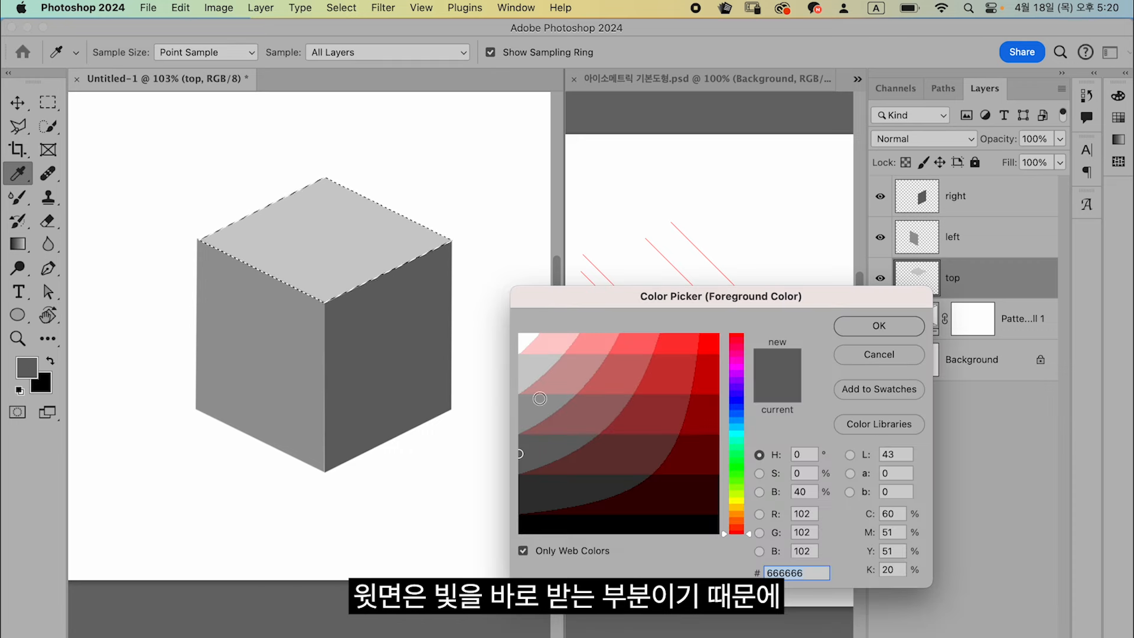
{"action": "left_click", "coordinate": [523, 338]}
{"action": "left_click", "coordinate": [892, 328]}
{"action": "key", "text": "b"}
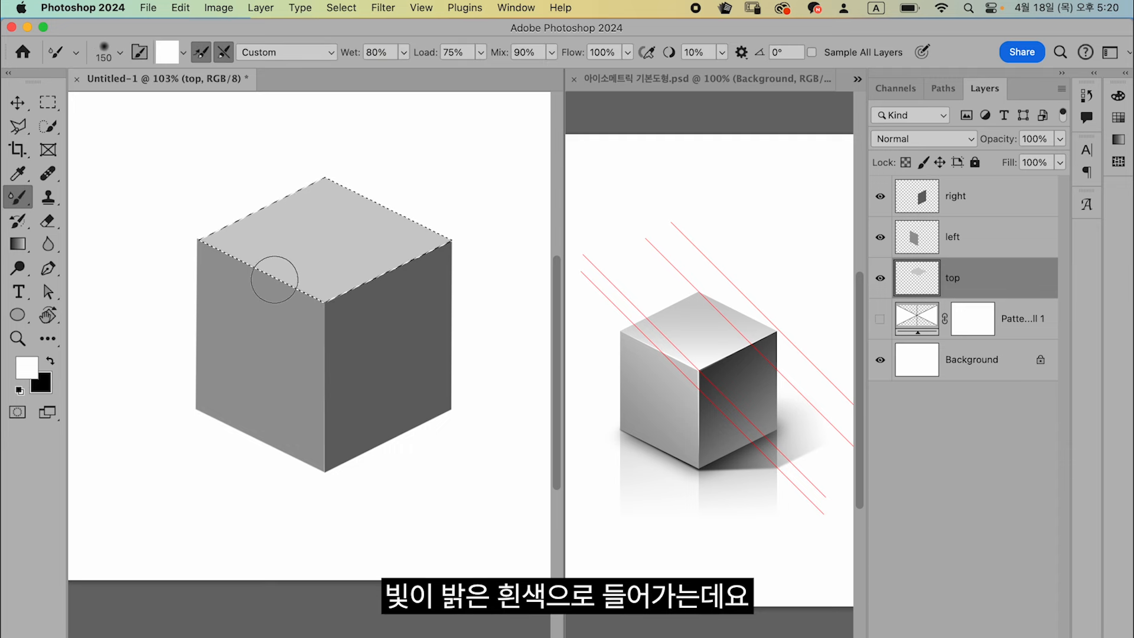
Switch from the Mixer Brush to the regular Brush tool and choose the Soft Round brush preset.
{"action": "left_click", "coordinate": [18, 198]}
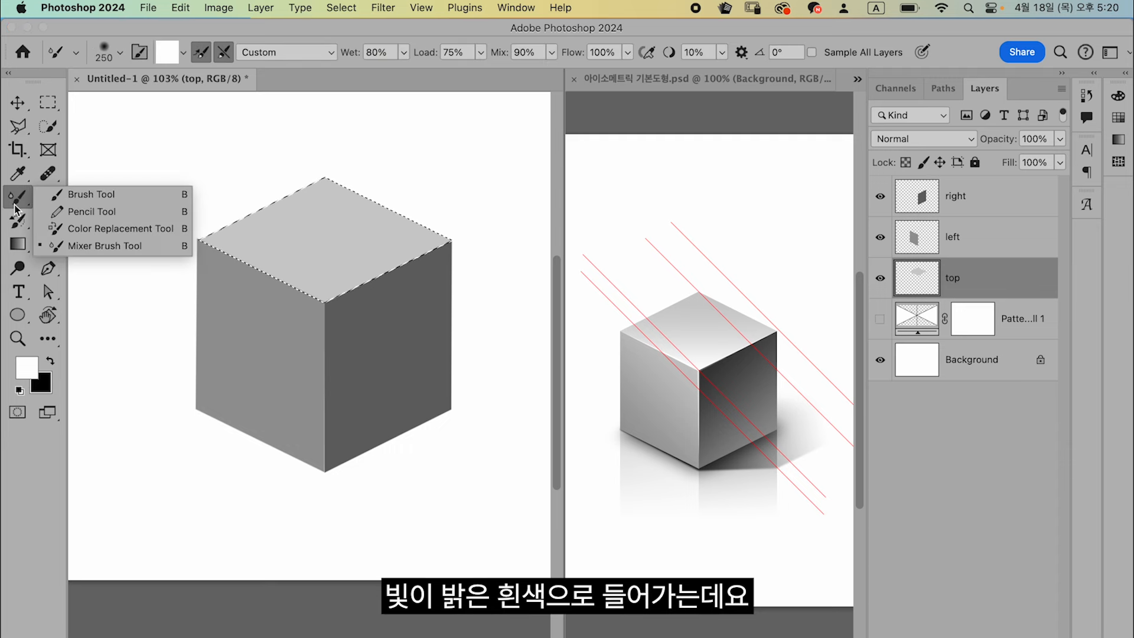
{"action": "left_click", "coordinate": [98, 197]}
{"action": "left_click", "coordinate": [121, 56]}
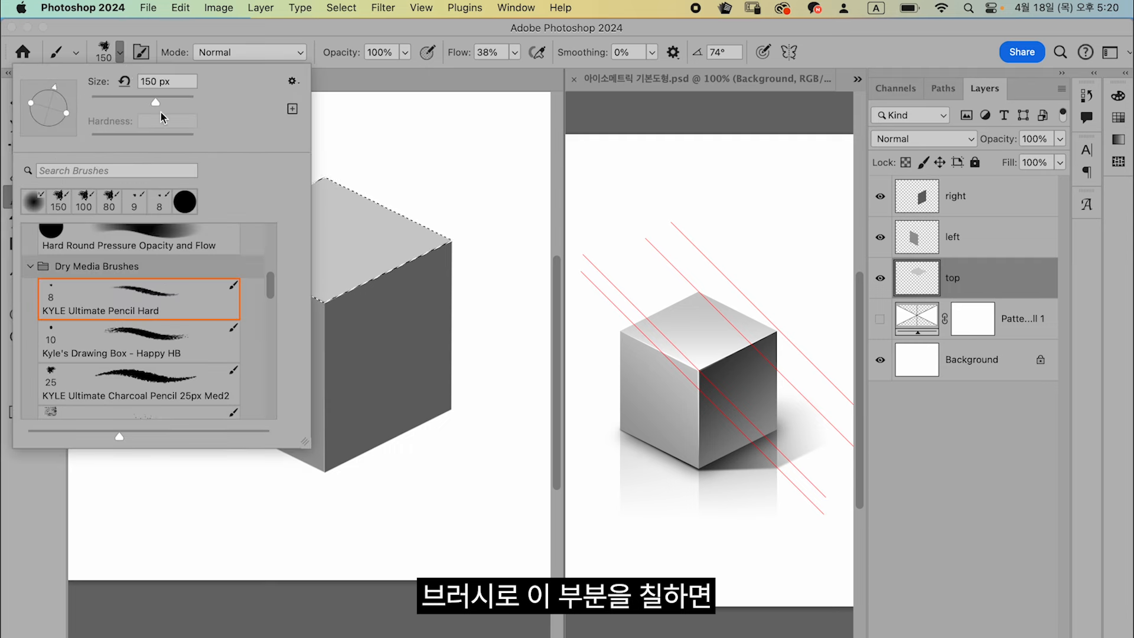
{"action": "scroll", "coordinate": [274, 260], "scroll_direction": "up", "scroll_amount": 10}
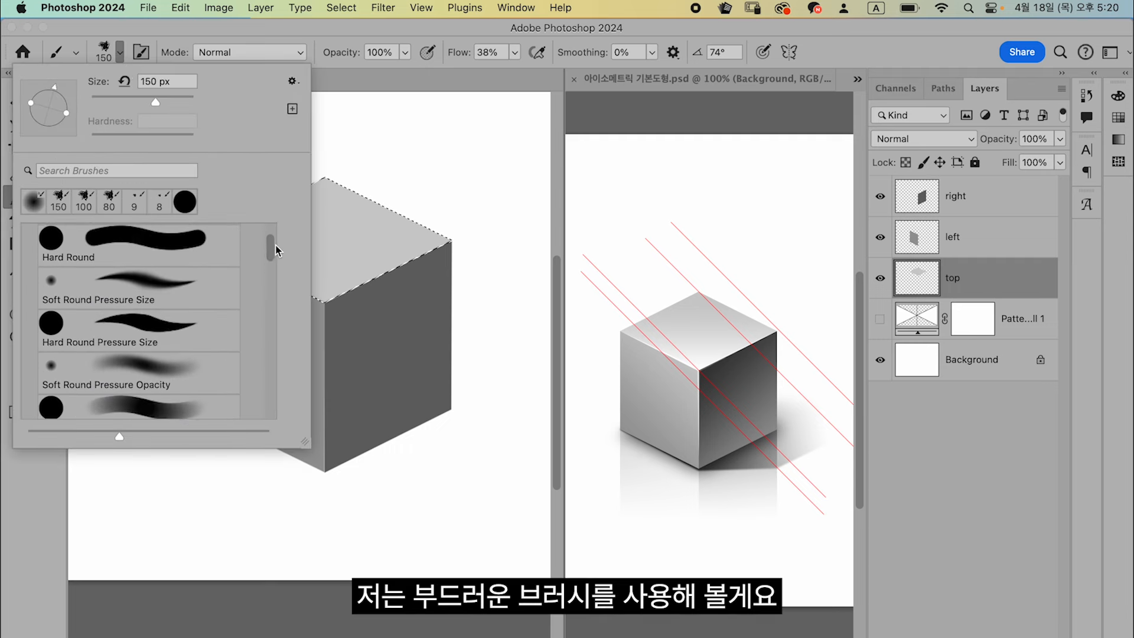
{"action": "left_click", "coordinate": [164, 273]}
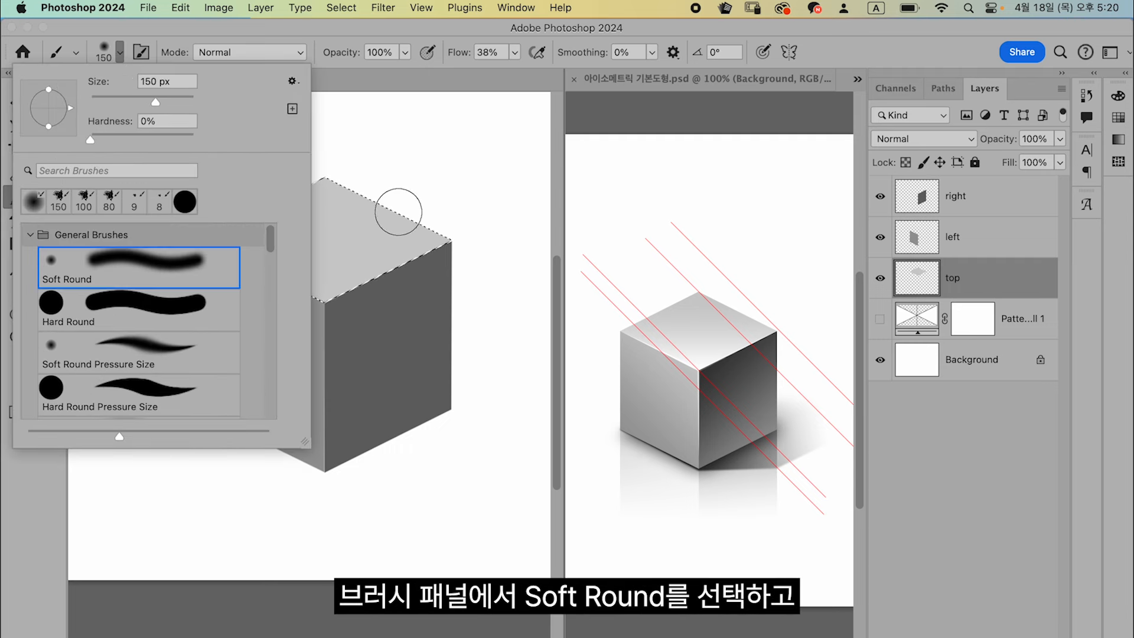
{"action": "left_click", "coordinate": [397, 207]}
Paint white over the lower half of the cube's top face on the top layer, fading toward the back corner.
{"action": "left_click", "coordinate": [952, 278]}
{"action": "mouse_move", "coordinate": [266, 269]}
{"action": "left_mouse_down"}
{"action": "mouse_move", "coordinate": [311, 272]}
{"action": "mouse_move", "coordinate": [390, 248]}
{"action": "mouse_move", "coordinate": [354, 271]}
{"action": "mouse_move", "coordinate": [266, 268]}
{"action": "left_mouse_up"}
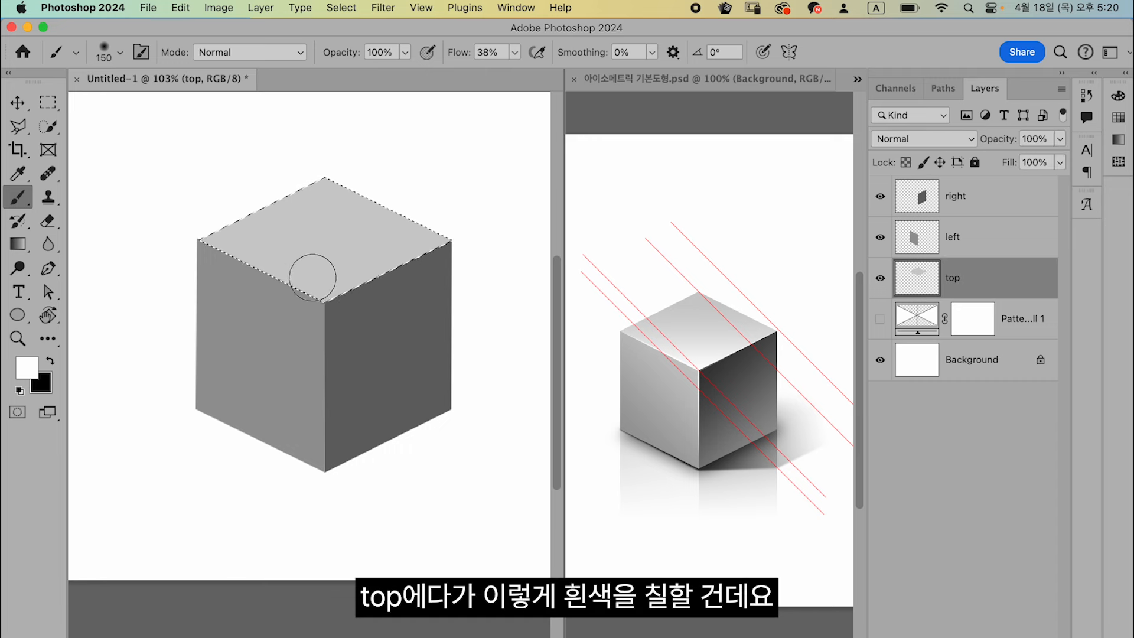
{"action": "mouse_move", "coordinate": [197, 290]}
{"action": "left_mouse_down"}
{"action": "mouse_move", "coordinate": [200, 273]}
{"action": "mouse_move", "coordinate": [422, 274]}
{"action": "left_mouse_up"}
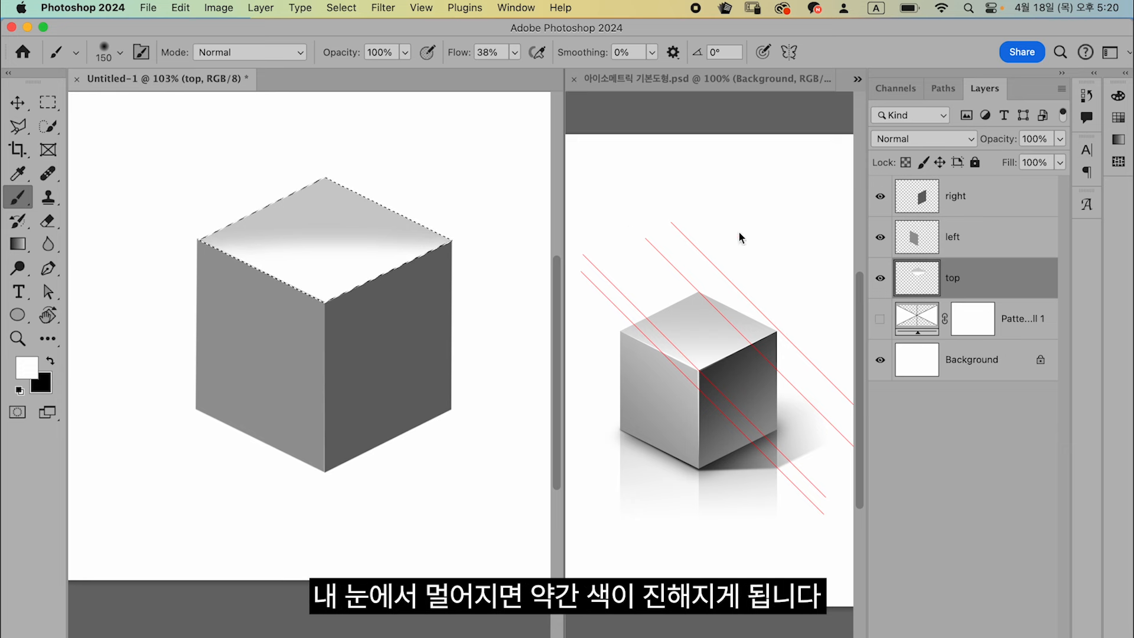
Make the left layer active and load its shape as a selection, leaving the foreground color unchanged.
{"action": "left_click", "coordinate": [922, 241]}
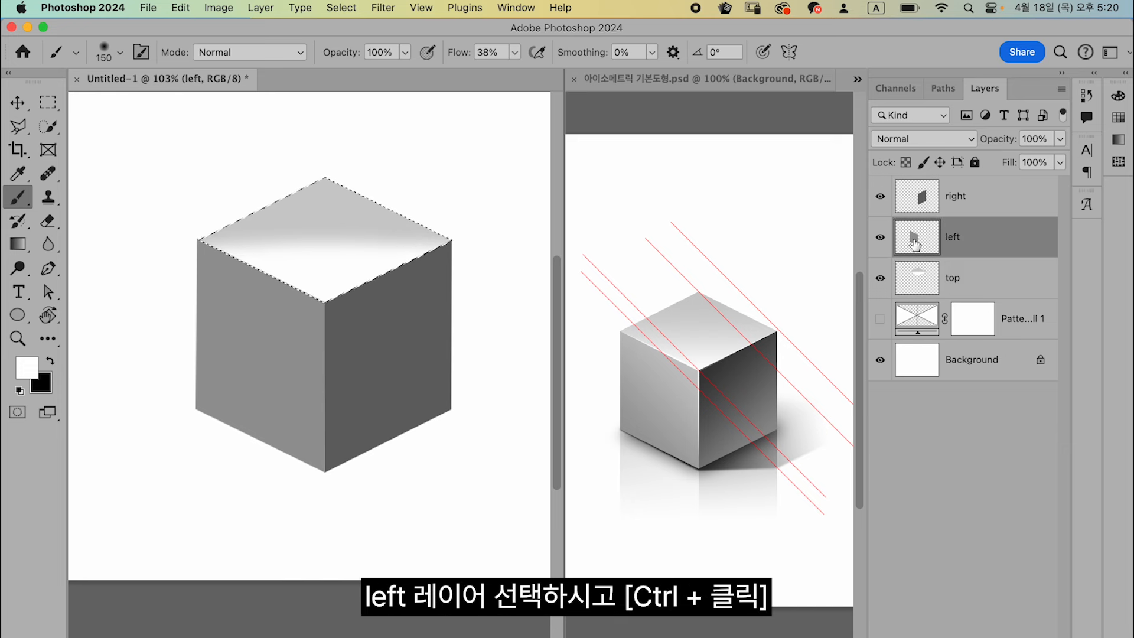
{"action": "left_click", "coordinate": [914, 242], "text": "ctrl"}
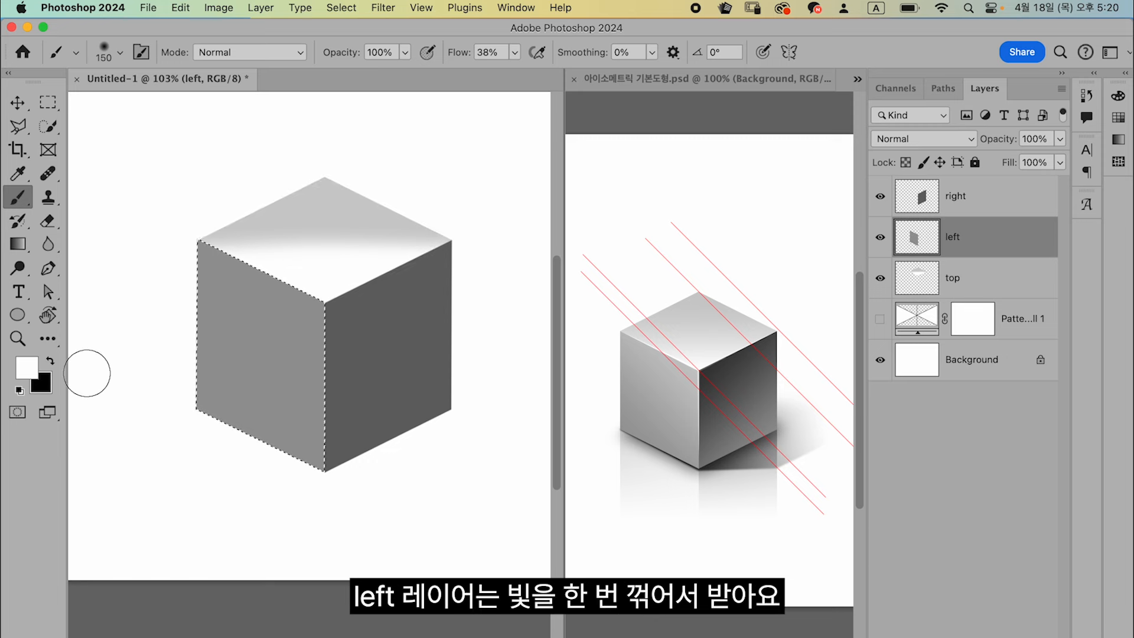
{"action": "left_click", "coordinate": [26, 368]}
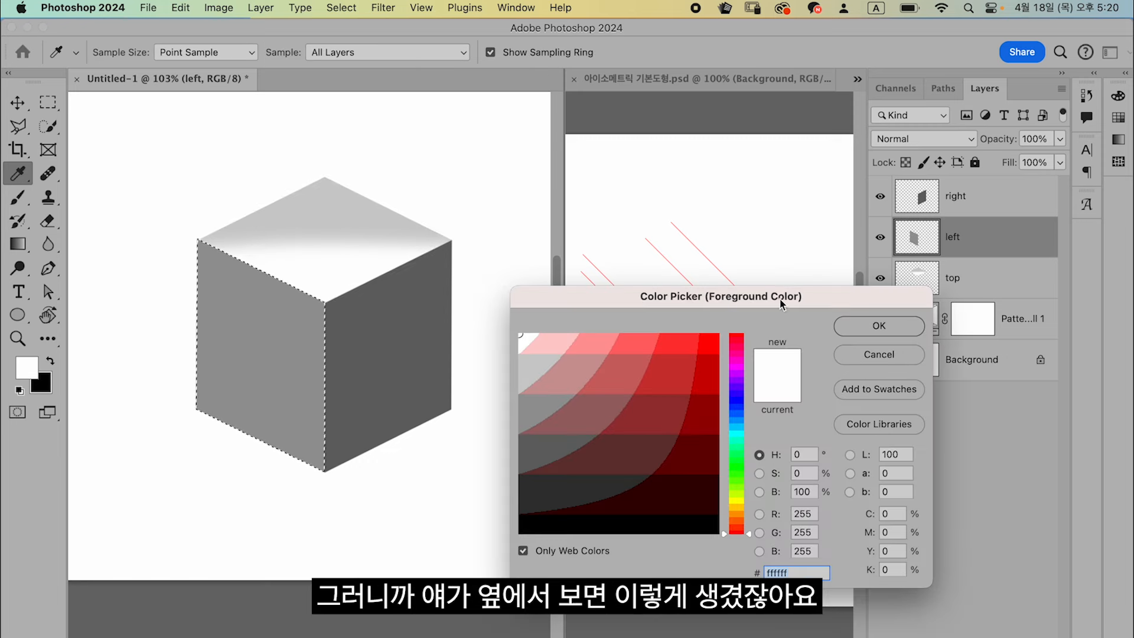
{"action": "left_click", "coordinate": [880, 350]}
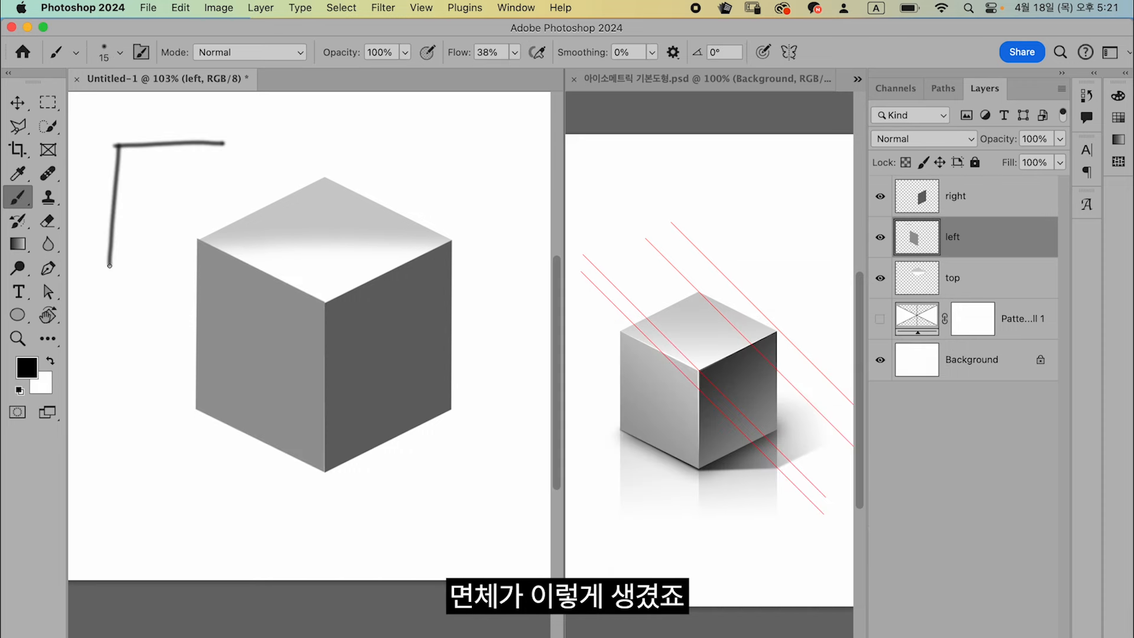
Sketch arrows and a dark side line on the black corner outline beside the cube to illustrate the light direction.
{"action": "left_click_drag", "start_coordinate": [118, 102], "coordinate": [134, 131]}
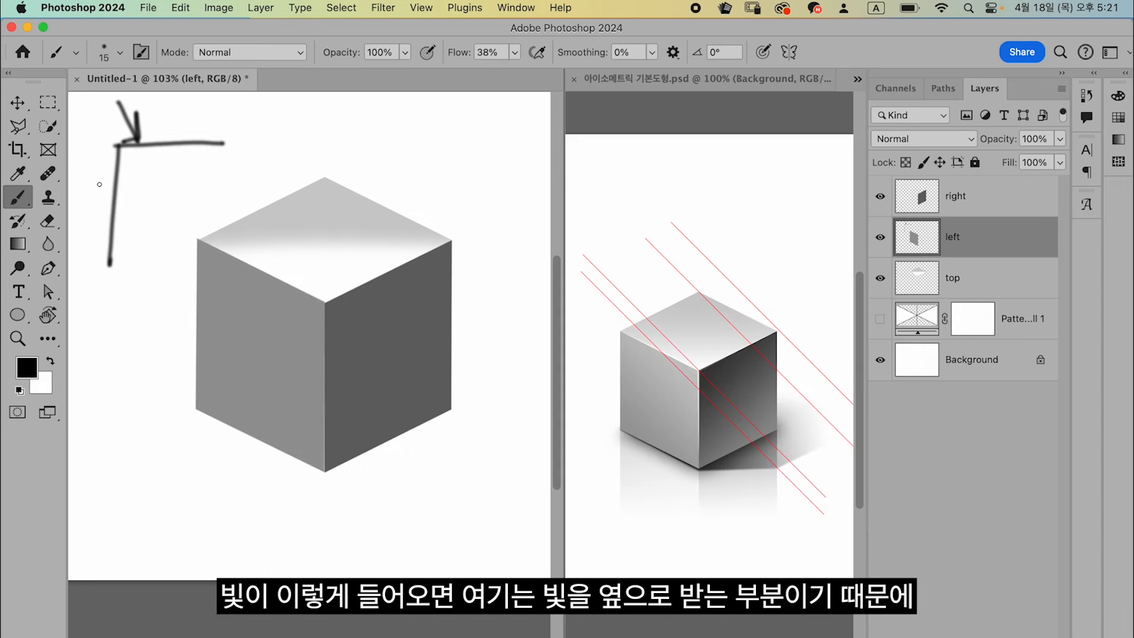
{"action": "left_click_drag", "start_coordinate": [105, 191], "coordinate": [88, 201]}
{"action": "mouse_move", "coordinate": [112, 277]}
{"action": "left_mouse_down"}
{"action": "mouse_move", "coordinate": [112, 146]}
{"action": "mouse_move", "coordinate": [108, 245]}
{"action": "left_mouse_up"}
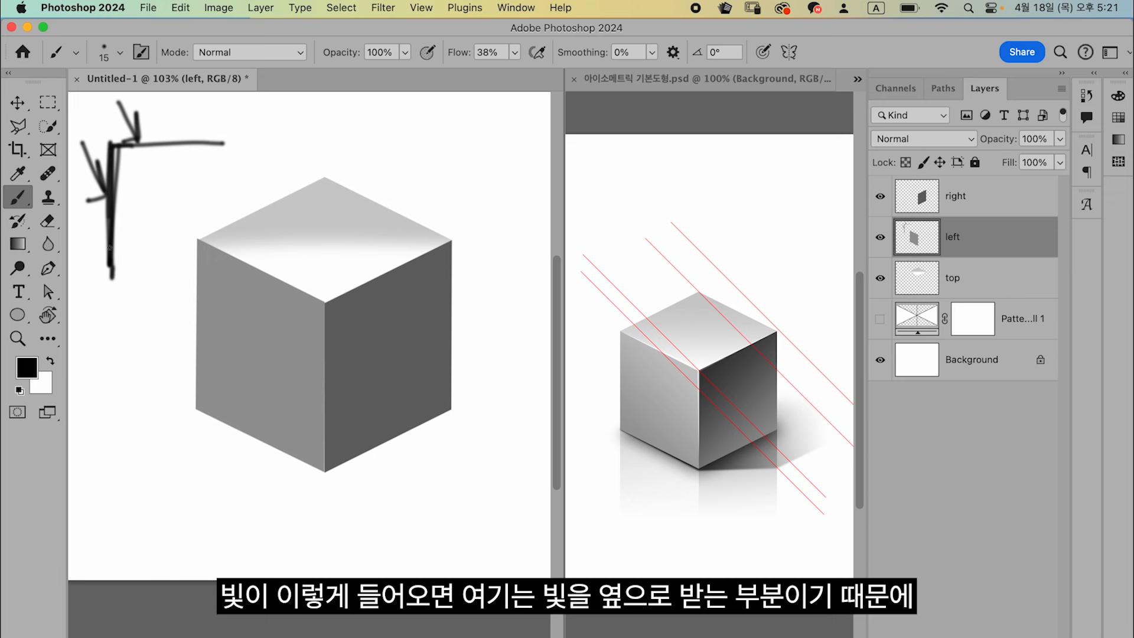
{"action": "left_click_drag", "start_coordinate": [154, 120], "coordinate": [148, 170]}
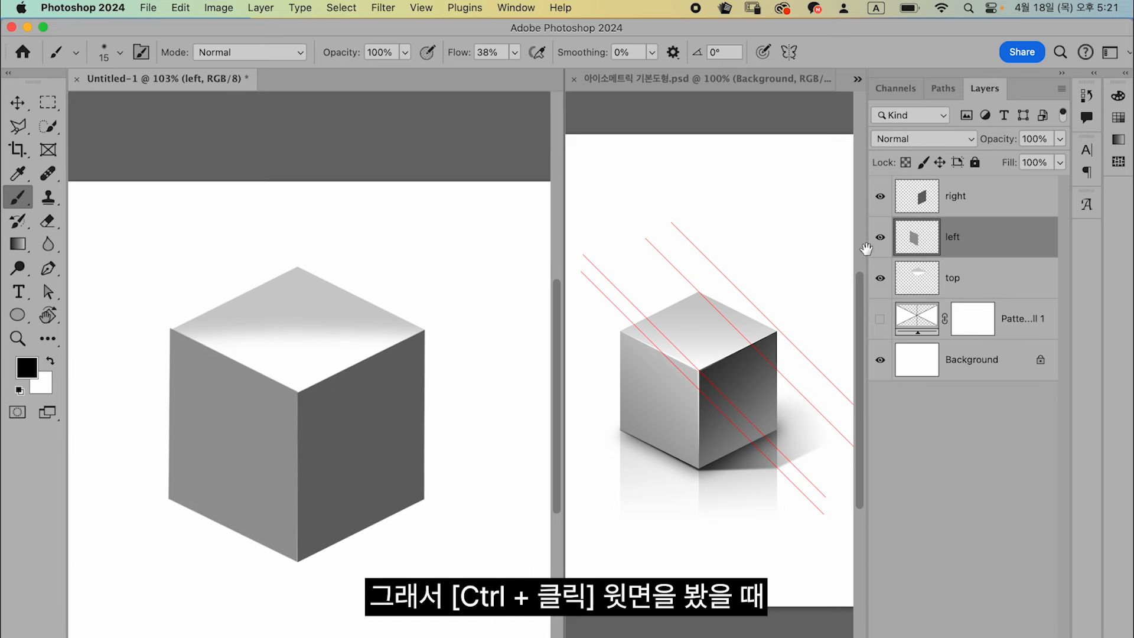
Load the left layer's shape as a selection and set the foreground color to light gray for the Brush tool.
{"action": "left_click", "coordinate": [917, 245], "text": "ctrl"}
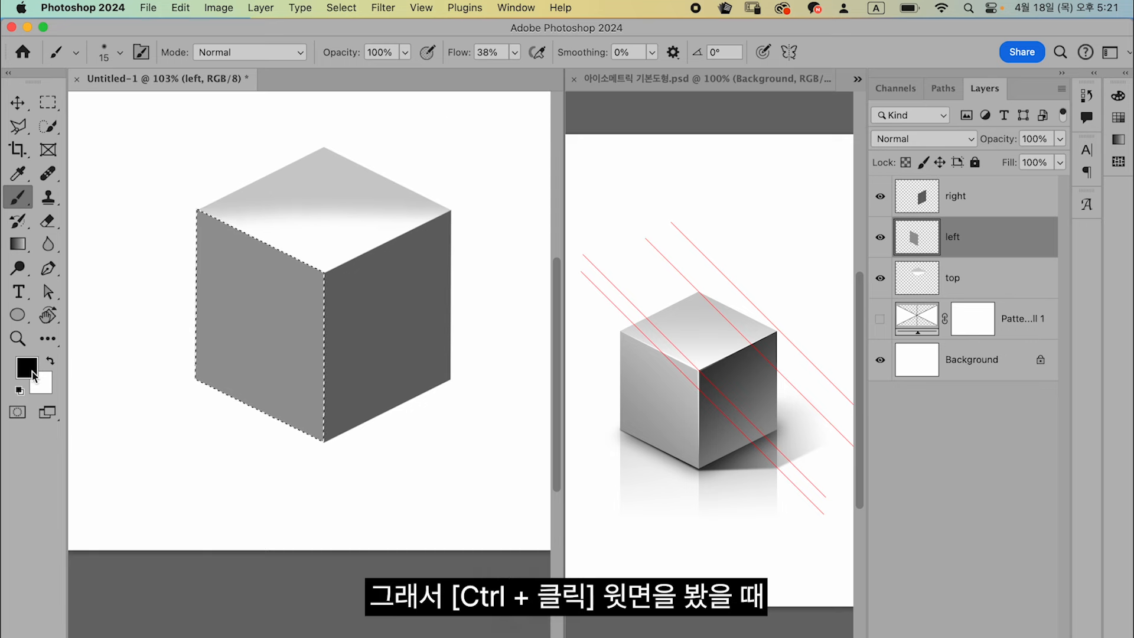
{"action": "left_click", "coordinate": [27, 367]}
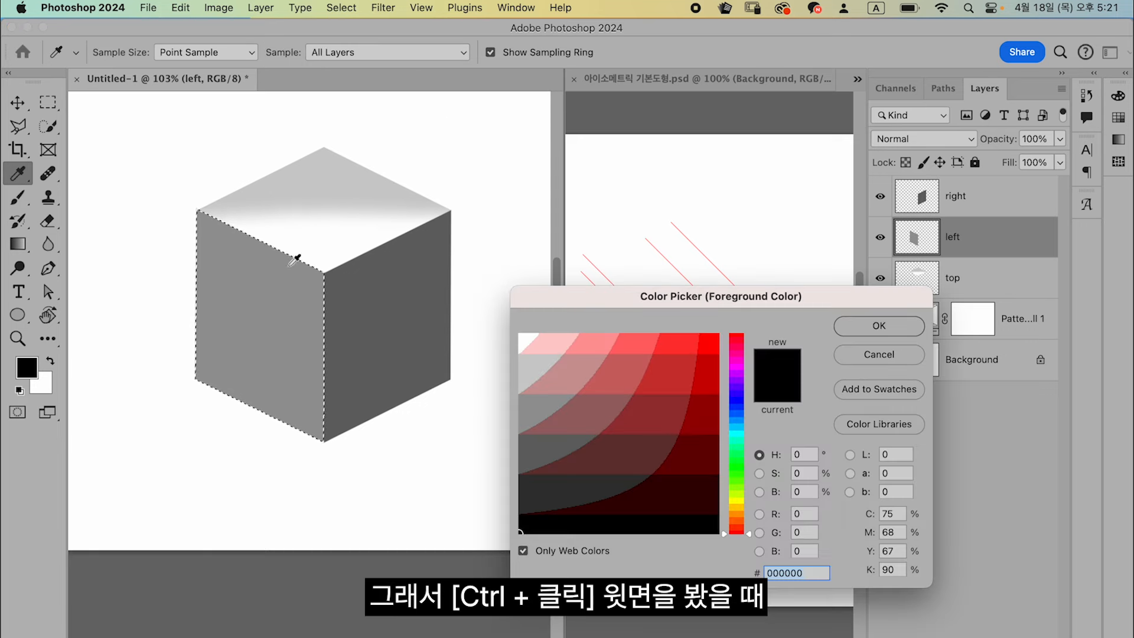
{"action": "left_click", "coordinate": [521, 335]}
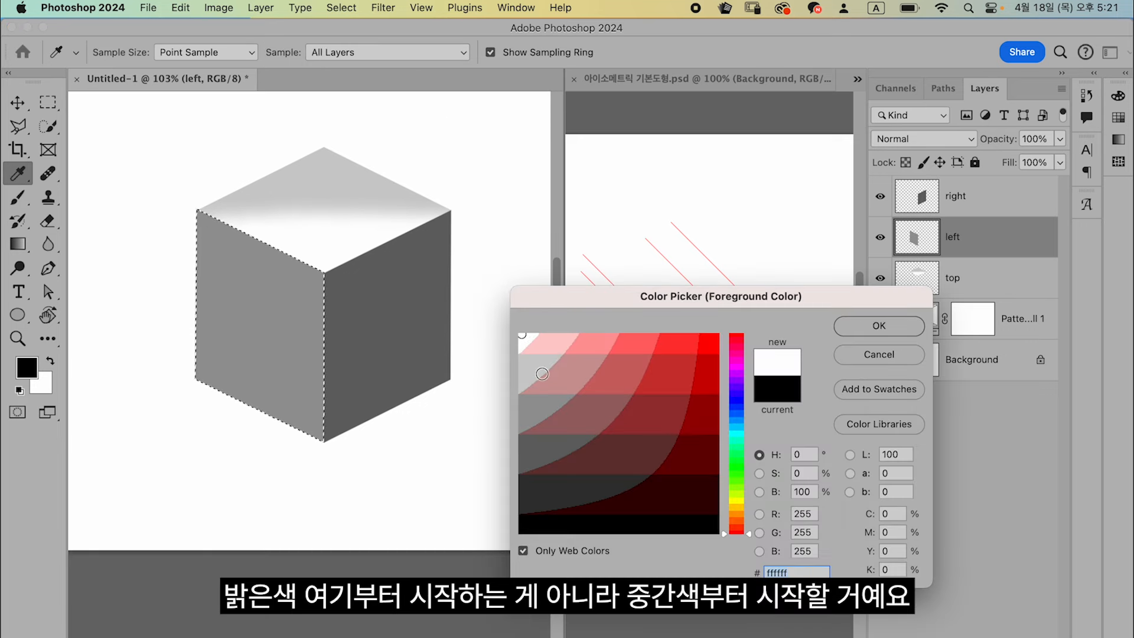
{"action": "left_click", "coordinate": [539, 371]}
{"action": "left_click", "coordinate": [843, 331]}
{"action": "key", "text": "b"}
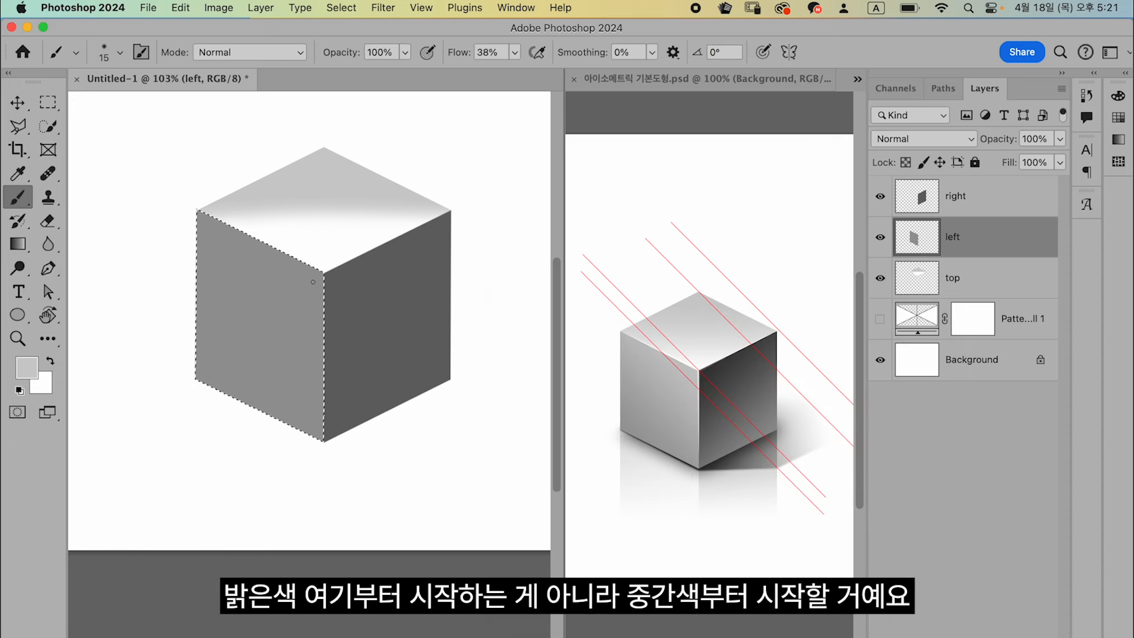
Enlarge the brush to 175 px, paint light gray diagonally along the left face's inner edge, and deselect.
{"action": "key", "text": "bracketright"}
{"action": "key", "text": "bracketright"}
{"action": "key", "text": "bracketright"}
{"action": "key", "text": "bracketright"}
{"action": "mouse_move", "coordinate": [318, 255]}
{"action": "left_mouse_down"}
{"action": "mouse_move", "coordinate": [334, 310]}
{"action": "mouse_move", "coordinate": [319, 271]}
{"action": "mouse_move", "coordinate": [324, 284]}
{"action": "mouse_move", "coordinate": [291, 248]}
{"action": "mouse_move", "coordinate": [307, 302]}
{"action": "mouse_move", "coordinate": [264, 215]}
{"action": "mouse_move", "coordinate": [342, 375]}
{"action": "mouse_move", "coordinate": [238, 201]}
{"action": "mouse_move", "coordinate": [352, 413]}
{"action": "mouse_move", "coordinate": [226, 218]}
{"action": "mouse_move", "coordinate": [332, 410]}
{"action": "mouse_move", "coordinate": [284, 346]}
{"action": "mouse_move", "coordinate": [224, 227]}
{"action": "mouse_move", "coordinate": [340, 444]}
{"action": "mouse_move", "coordinate": [284, 224]}
{"action": "mouse_move", "coordinate": [296, 372]}
{"action": "left_mouse_up"}
{"action": "key", "text": "ctrl+d"}
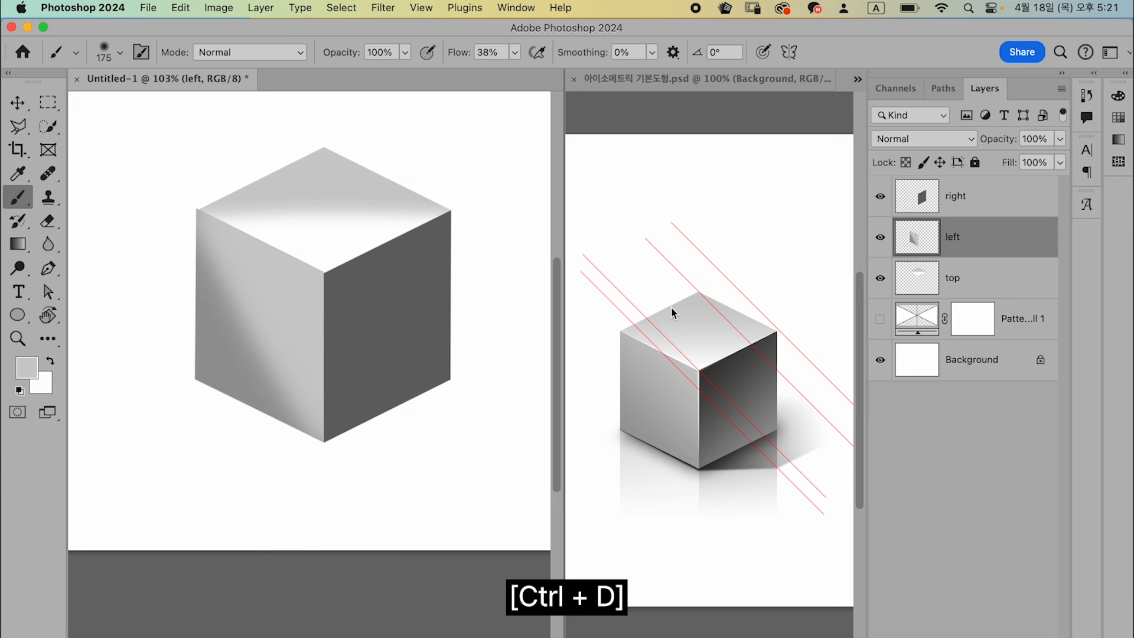
Load the right layer's shape as a selection on its own layer and set the foreground color to dark gray 333333.
{"action": "left_click", "coordinate": [917, 198]}
{"action": "left_click", "coordinate": [917, 198], "text": "ctrl"}
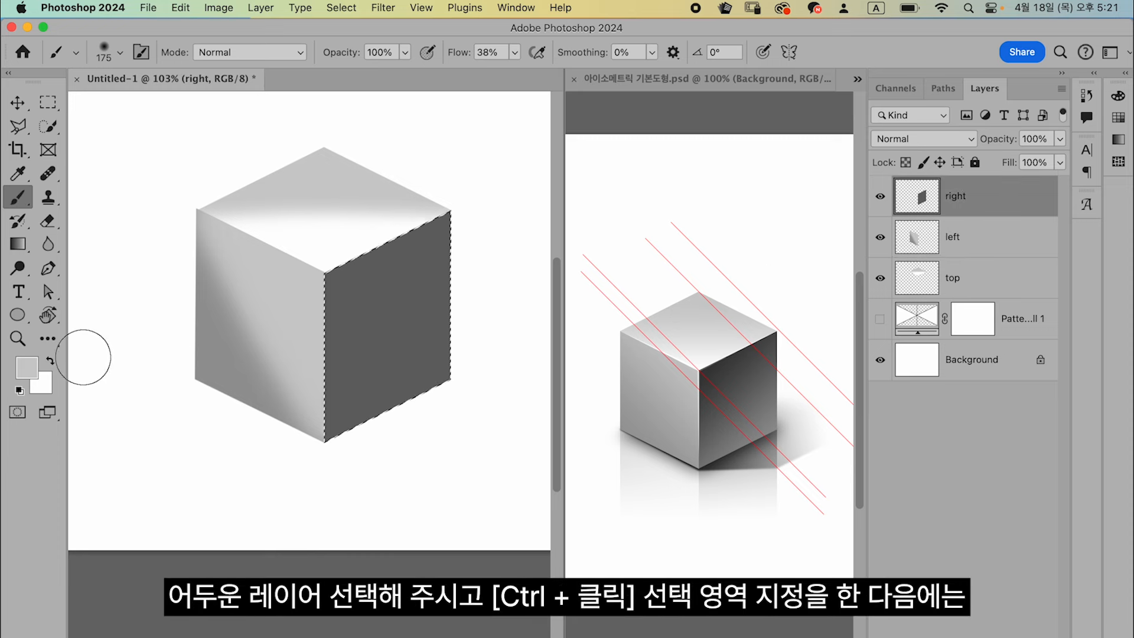
{"action": "left_click", "coordinate": [26, 368]}
{"action": "left_click", "coordinate": [372, 283]}
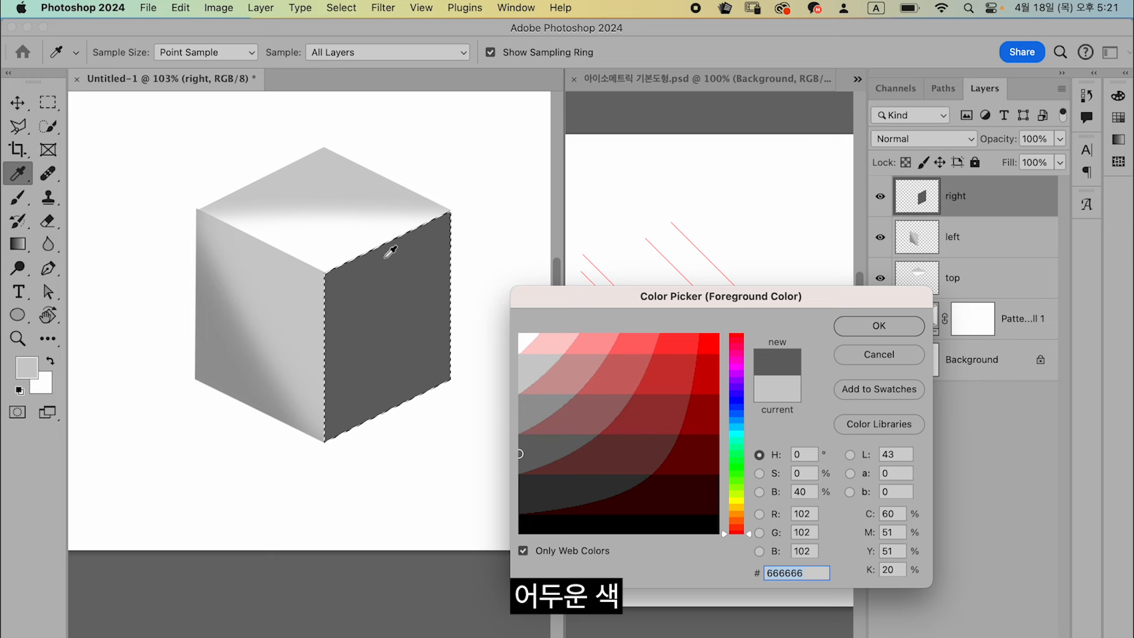
{"action": "left_click", "coordinate": [525, 551]}
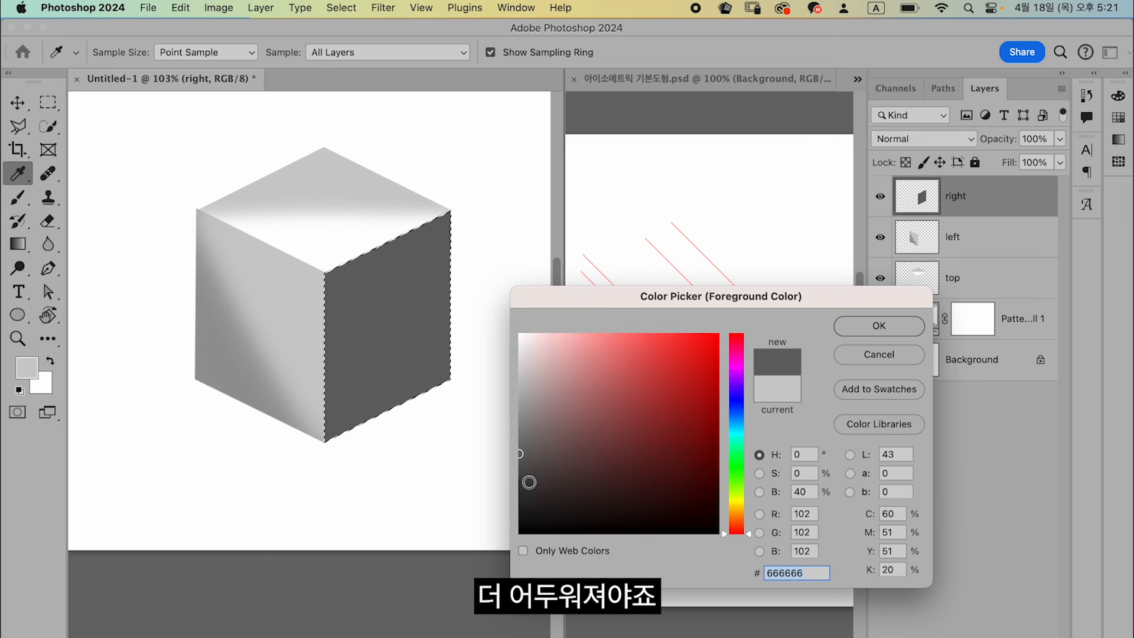
{"action": "left_click", "coordinate": [528, 549]}
{"action": "left_click", "coordinate": [529, 495]}
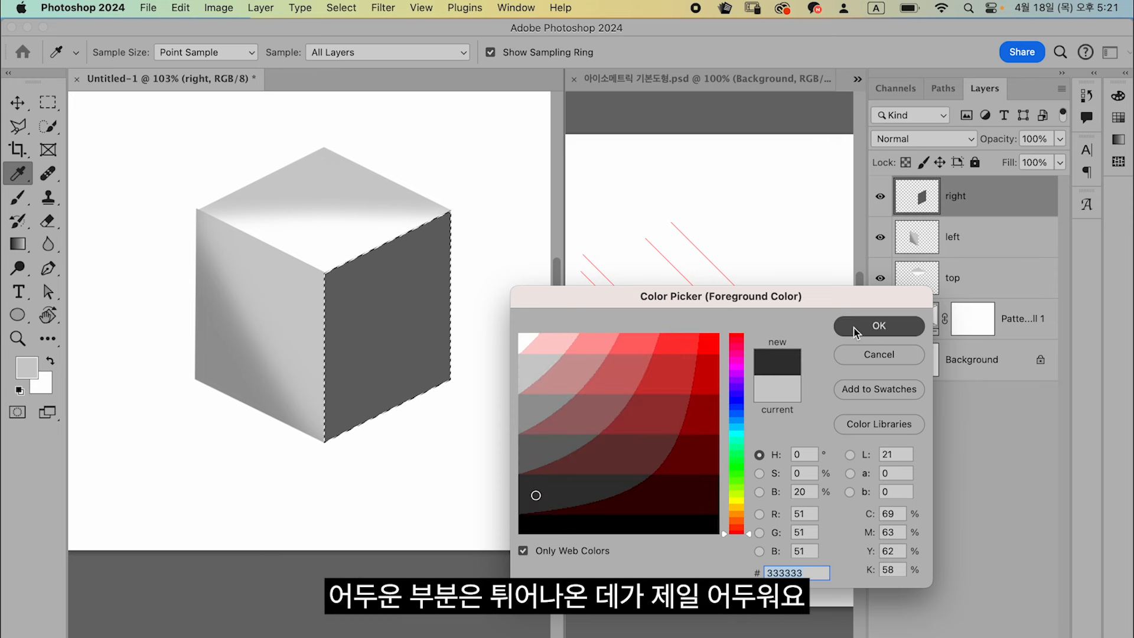
{"action": "left_click", "coordinate": [879, 326]}
Paint dark gray along the right face's inner vertical edge and upper edge, then deselect.
{"action": "mouse_move", "coordinate": [405, 320]}
{"action": "left_mouse_down"}
{"action": "mouse_move", "coordinate": [342, 222]}
{"action": "mouse_move", "coordinate": [367, 240]}
{"action": "mouse_move", "coordinate": [433, 191]}
{"action": "left_mouse_up"}
{"action": "key", "text": "super+d"}
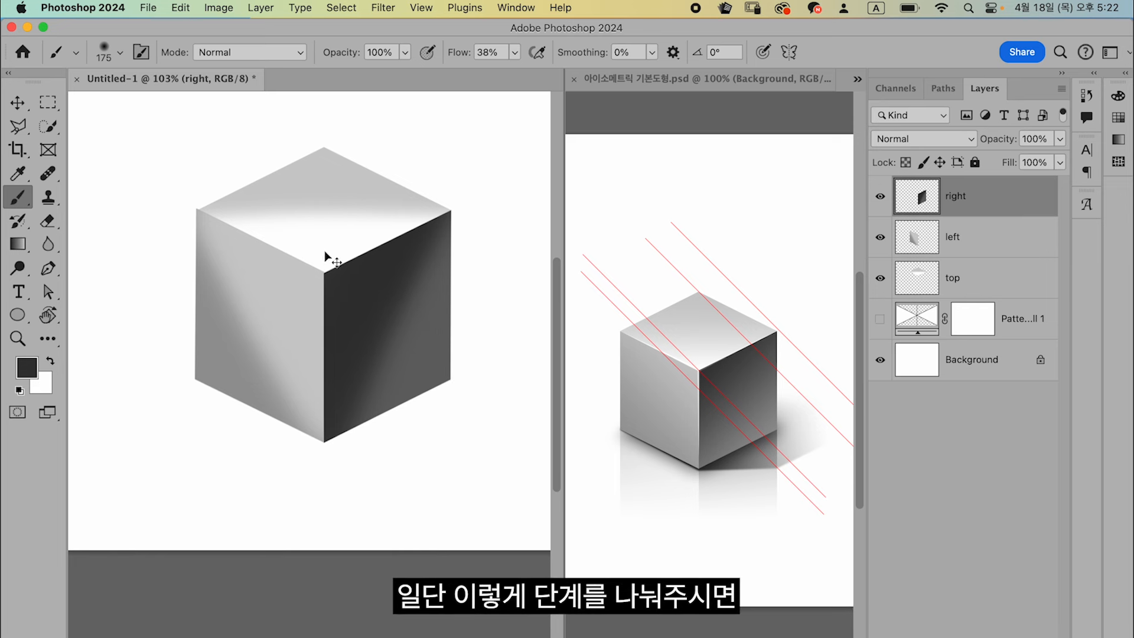
{"action": "left_click", "coordinate": [329, 229], "text": "super"}
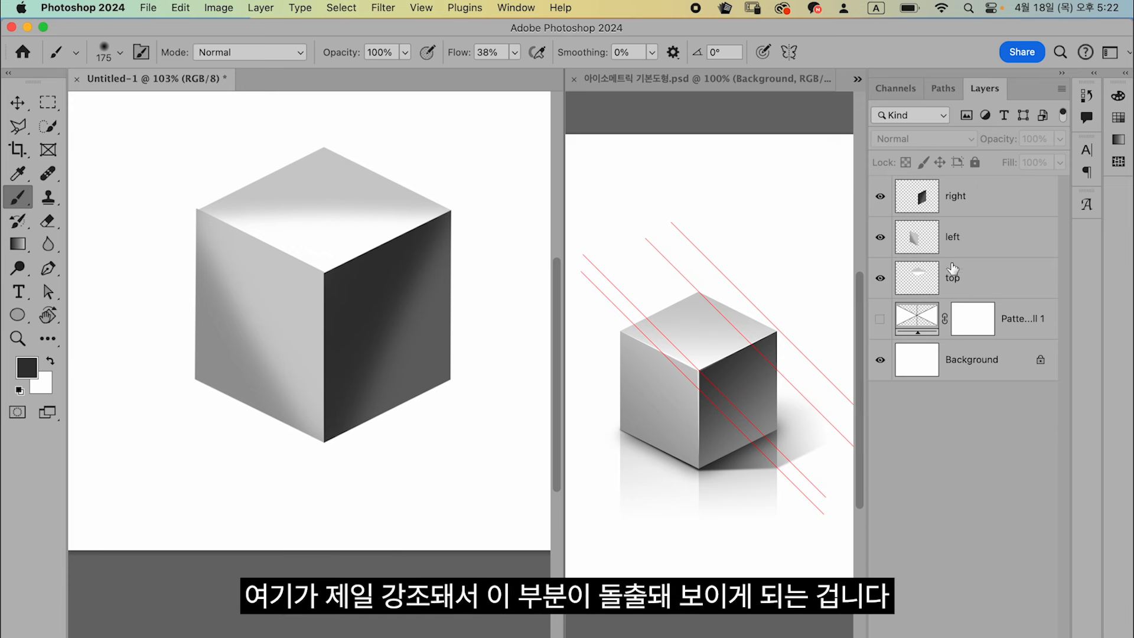
Load the top layer's shape as a selection and blend its white-to-gray transition with the Mixer Brush Tool.
{"action": "left_click", "coordinate": [930, 284]}
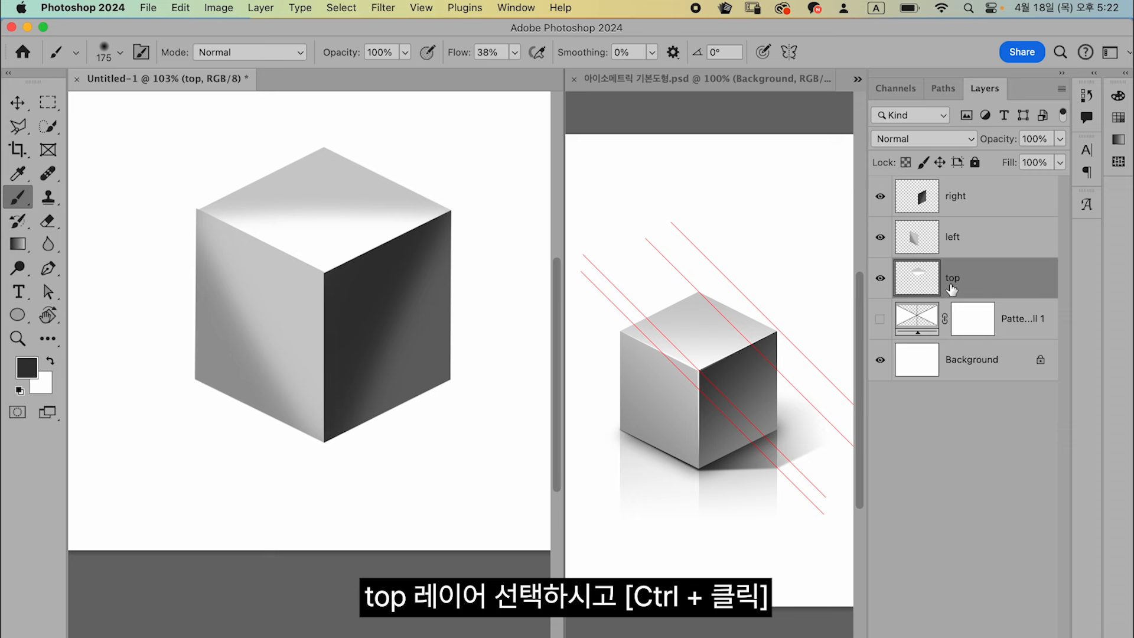
{"action": "left_click", "coordinate": [916, 286], "text": "ctrl"}
{"action": "right_click", "coordinate": [22, 201]}
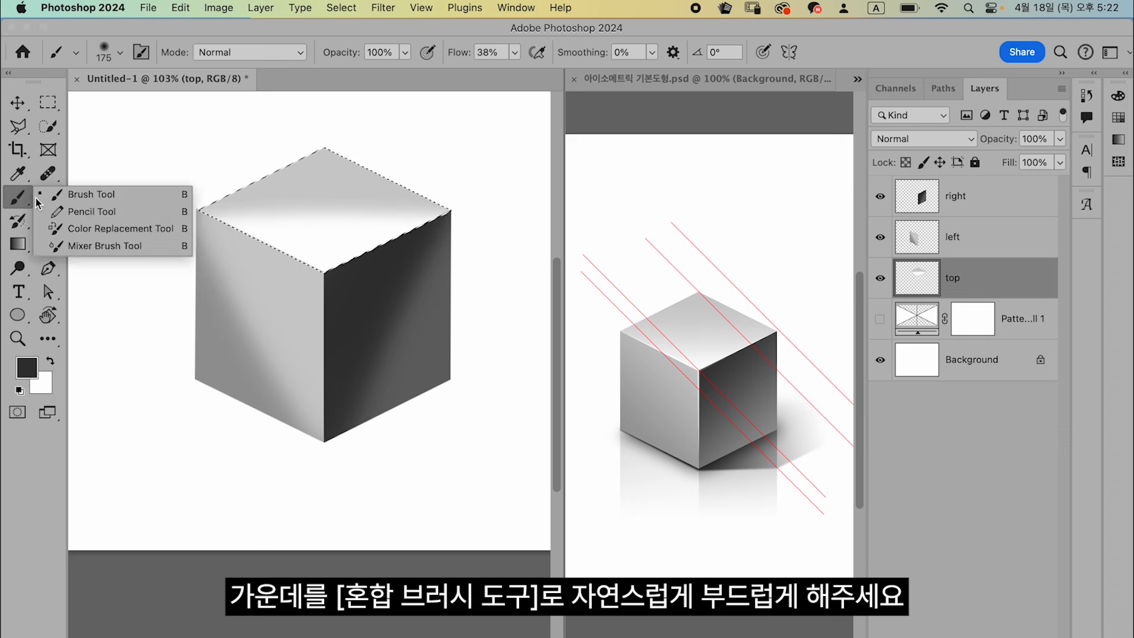
{"action": "left_click", "coordinate": [118, 244]}
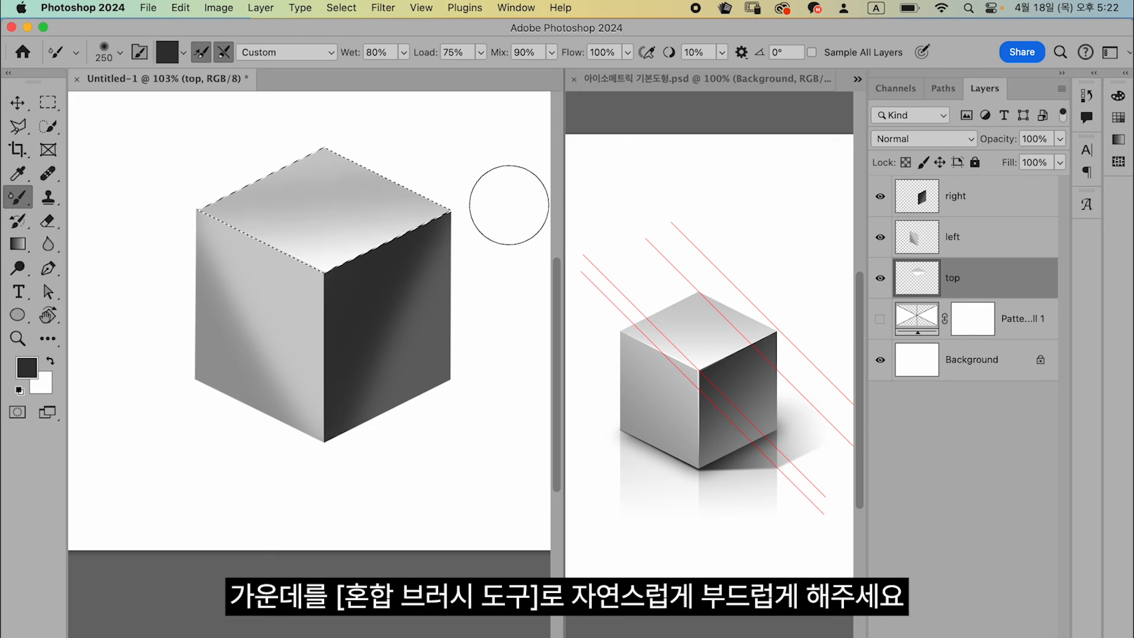
{"action": "mouse_move", "coordinate": [308, 277]}
{"action": "left_mouse_down"}
{"action": "mouse_move", "coordinate": [342, 225]}
{"action": "mouse_move", "coordinate": [266, 246]}
{"action": "mouse_move", "coordinate": [323, 267]}
{"action": "mouse_move", "coordinate": [304, 242]}
{"action": "mouse_move", "coordinate": [289, 251]}
{"action": "mouse_move", "coordinate": [325, 283]}
{"action": "left_mouse_up"}
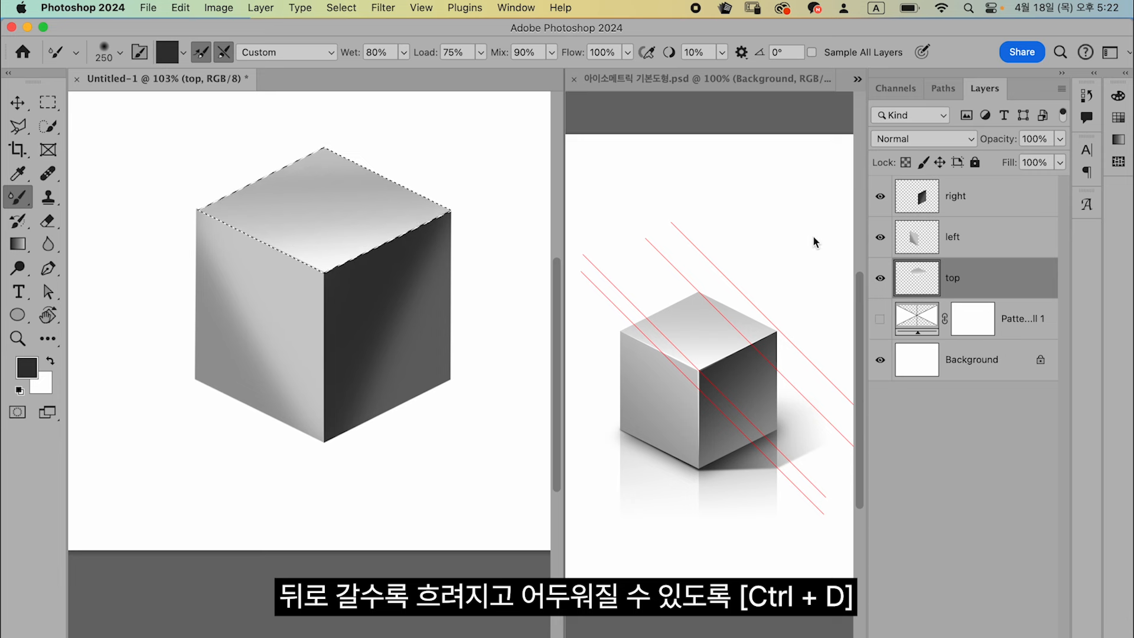
Load the left layer's shape as a selection, blend its gray tones smoothly with the Mixer Brush, and deselect.
{"action": "left_click", "coordinate": [958, 239]}
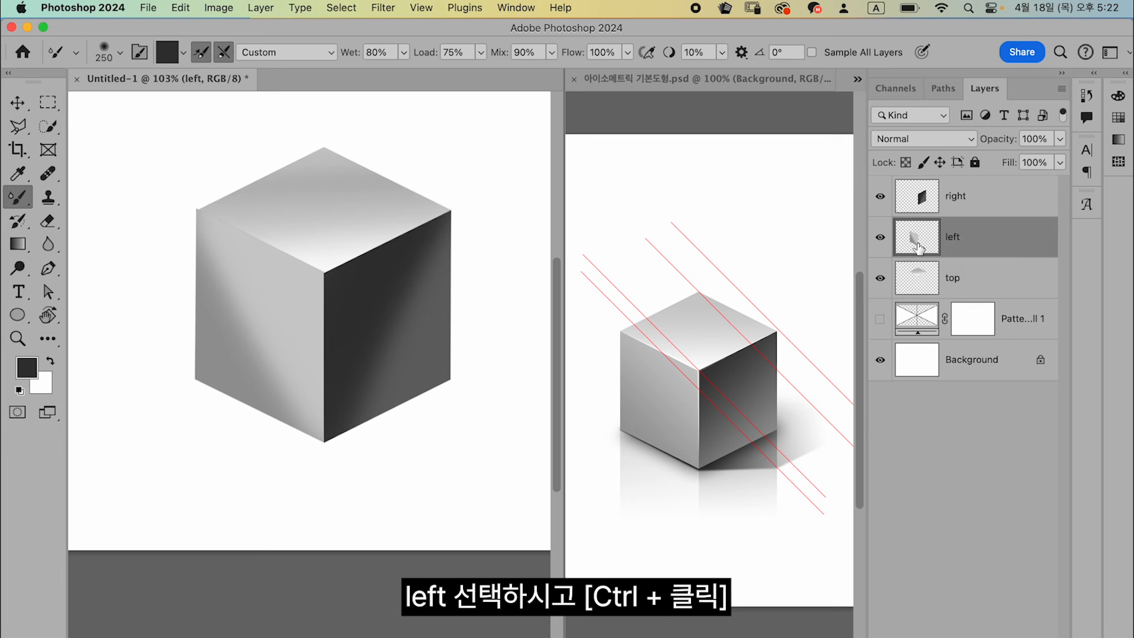
{"action": "left_click", "coordinate": [915, 238], "text": "ctrl"}
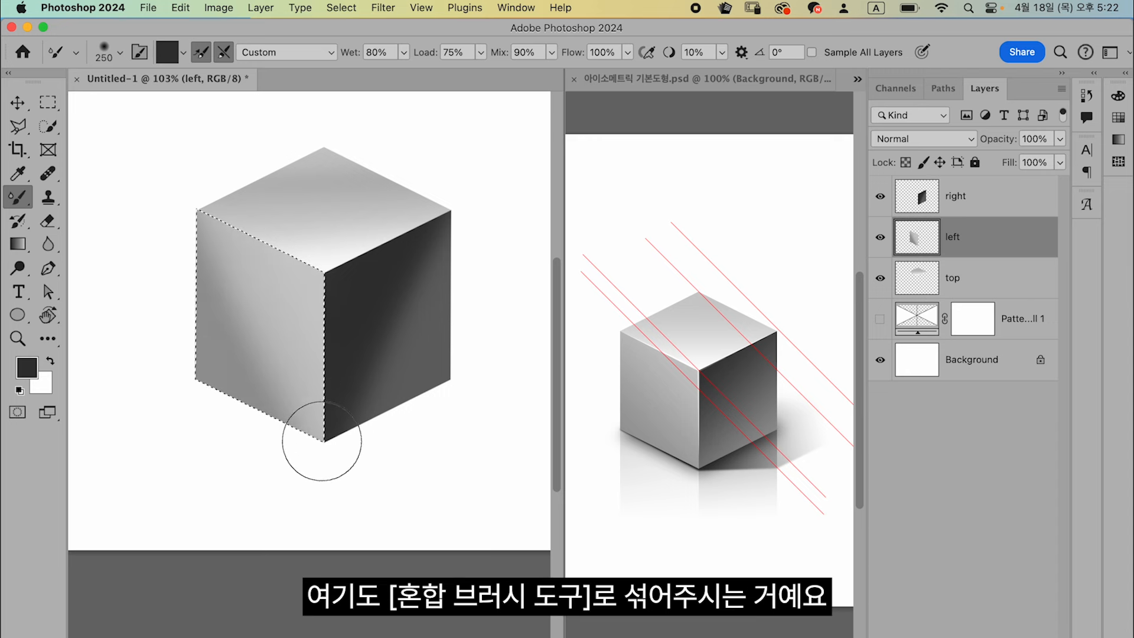
{"action": "mouse_move", "coordinate": [296, 443]}
{"action": "left_mouse_down"}
{"action": "mouse_move", "coordinate": [235, 228]}
{"action": "mouse_move", "coordinate": [299, 203]}
{"action": "mouse_move", "coordinate": [278, 246]}
{"action": "mouse_move", "coordinate": [304, 463]}
{"action": "mouse_move", "coordinate": [266, 459]}
{"action": "mouse_move", "coordinate": [215, 207]}
{"action": "mouse_move", "coordinate": [266, 246]}
{"action": "mouse_move", "coordinate": [272, 408]}
{"action": "mouse_move", "coordinate": [303, 208]}
{"action": "mouse_move", "coordinate": [340, 438]}
{"action": "left_mouse_up"}
{"action": "key", "text": "super+d"}
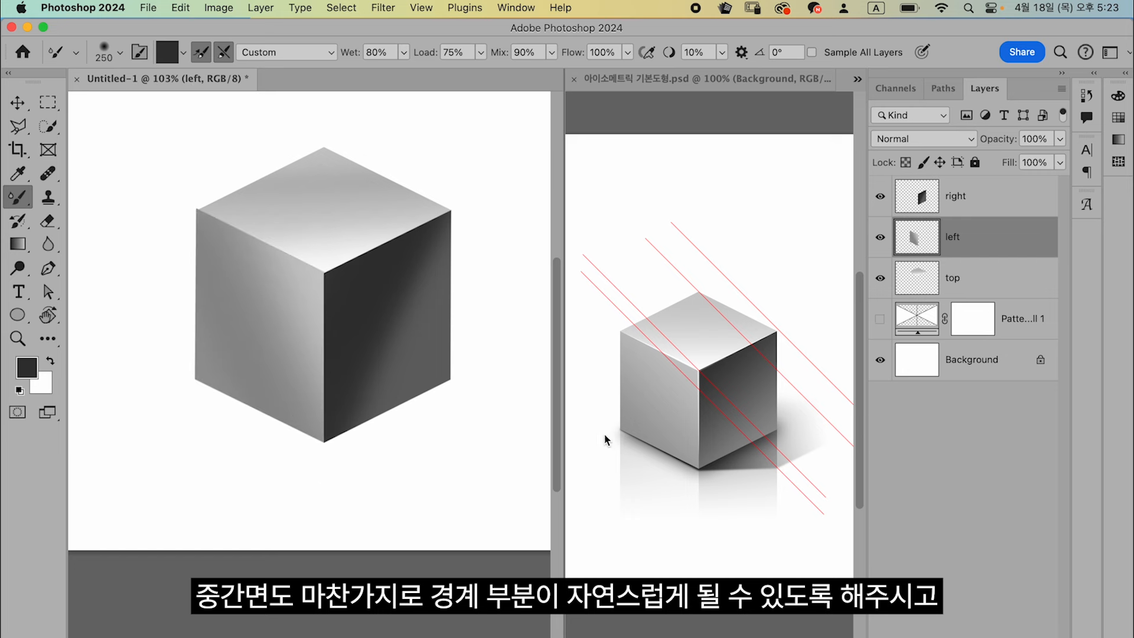
Load the right layer's shape as a selection, blend its dark gray tones smoothly with the Mixer Brush, and deselect.
{"action": "left_click", "coordinate": [961, 199]}
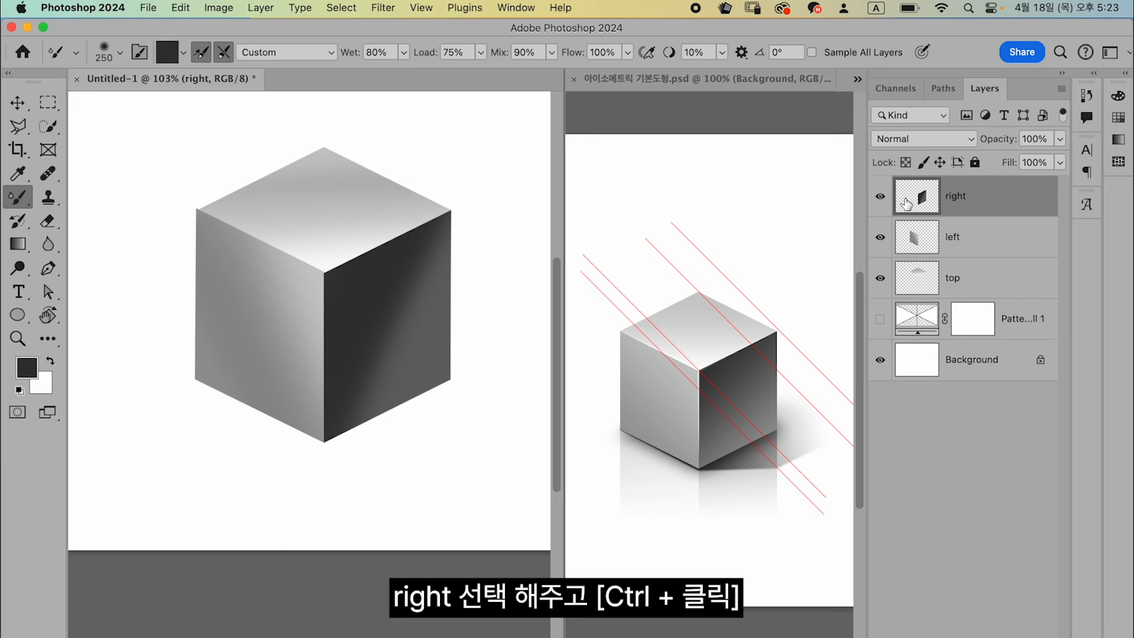
{"action": "left_click", "coordinate": [906, 195], "text": "super"}
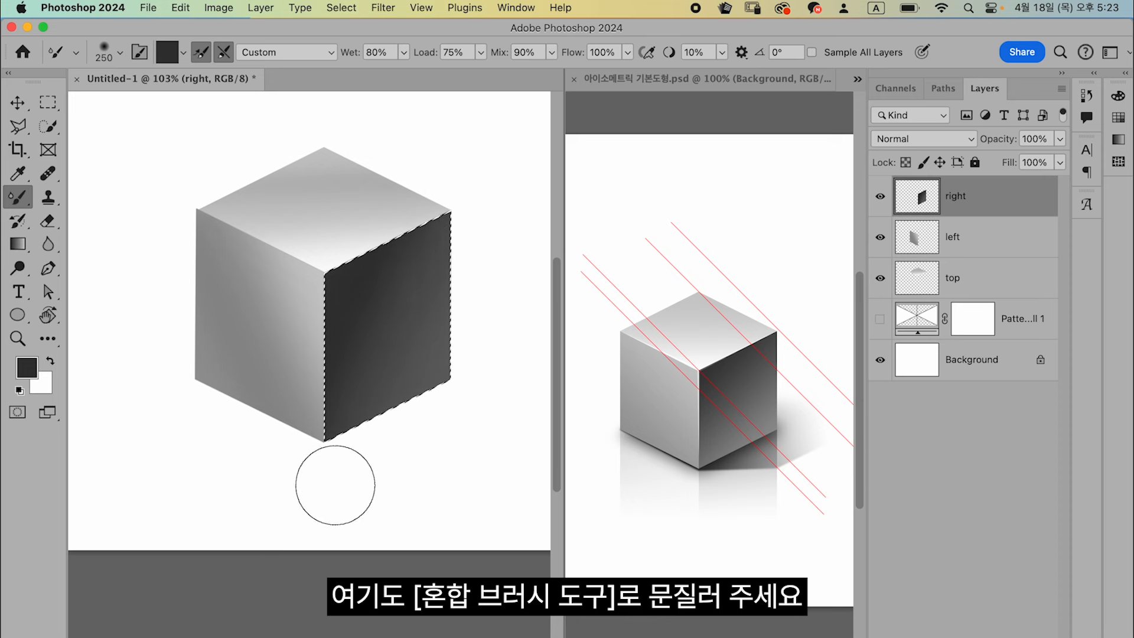
{"action": "key", "text": "super+d"}
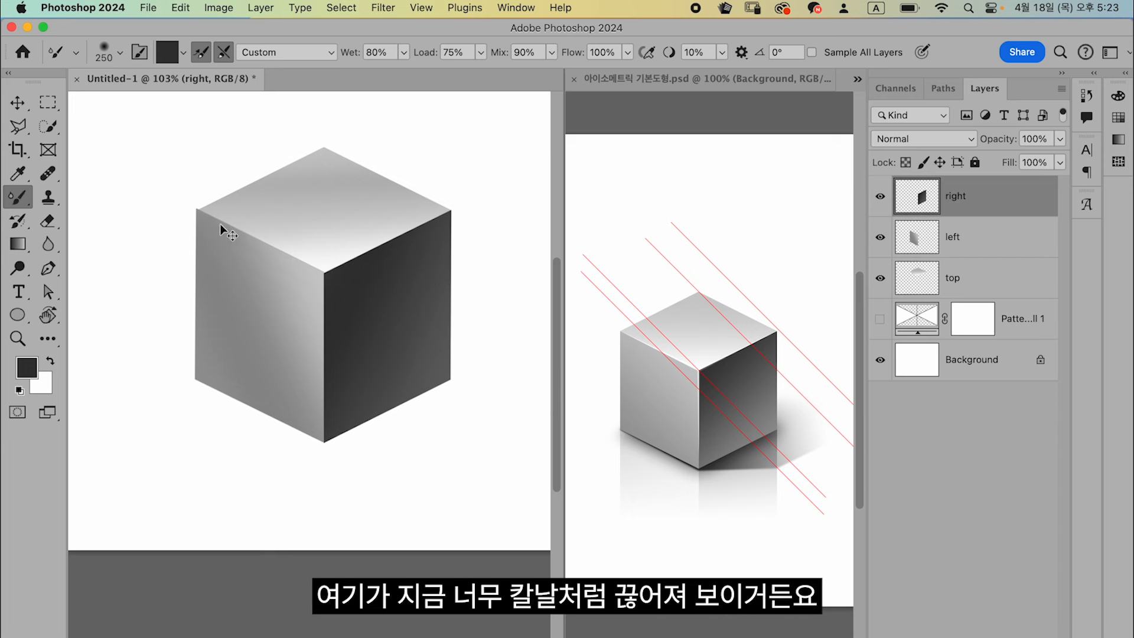
Add a new layer and outline a thin sliver along the edge between the top and right faces with the Polygonal Lasso.
{"action": "key", "text": "super+plus"}
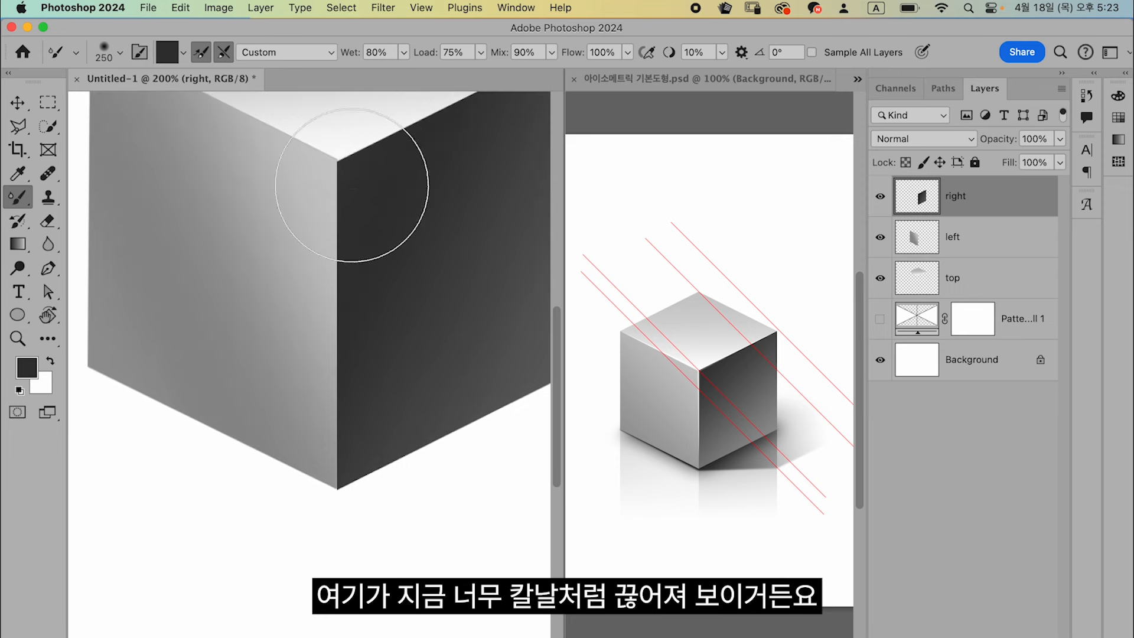
{"action": "left_click_drag", "start_coordinate": [203, 427], "coordinate": [165, 587]}
{"action": "key", "text": "super+shift+n"}
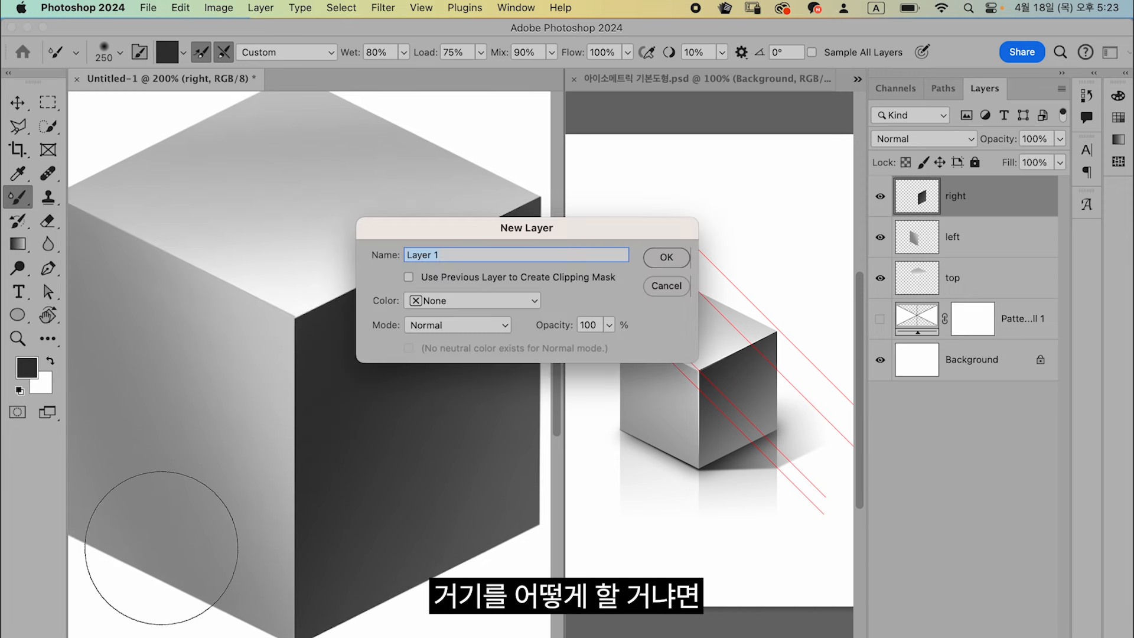
{"action": "key", "text": "Return"}
{"action": "key", "text": "super+plus"}
{"action": "scroll", "coordinate": [248, 417], "scroll_direction": "right", "scroll_amount": 5}
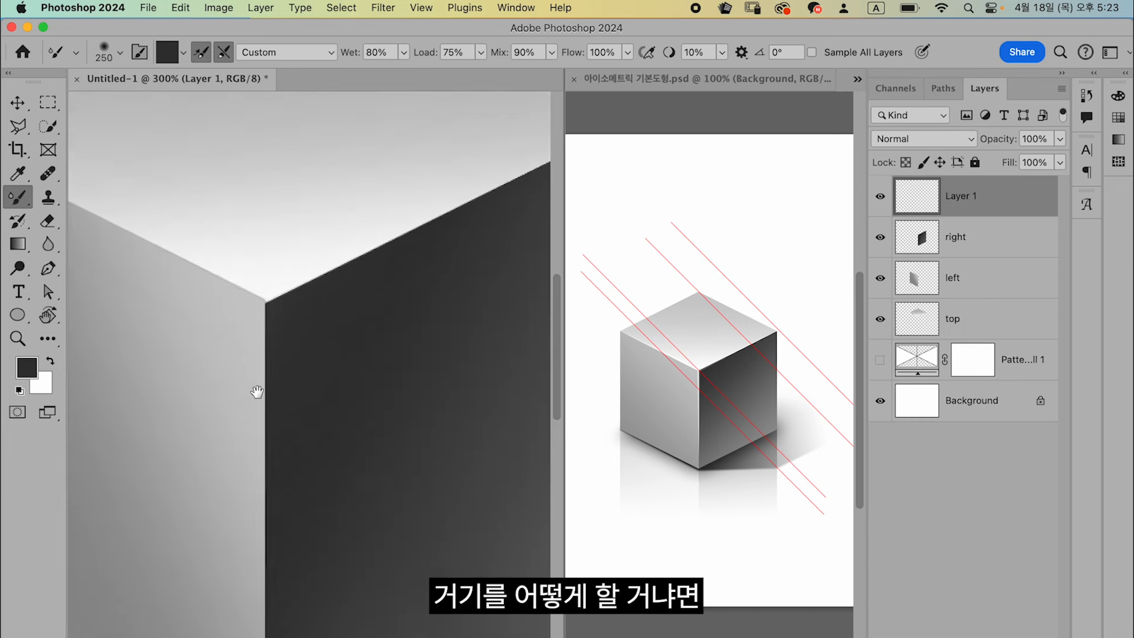
{"action": "left_click", "coordinate": [18, 127]}
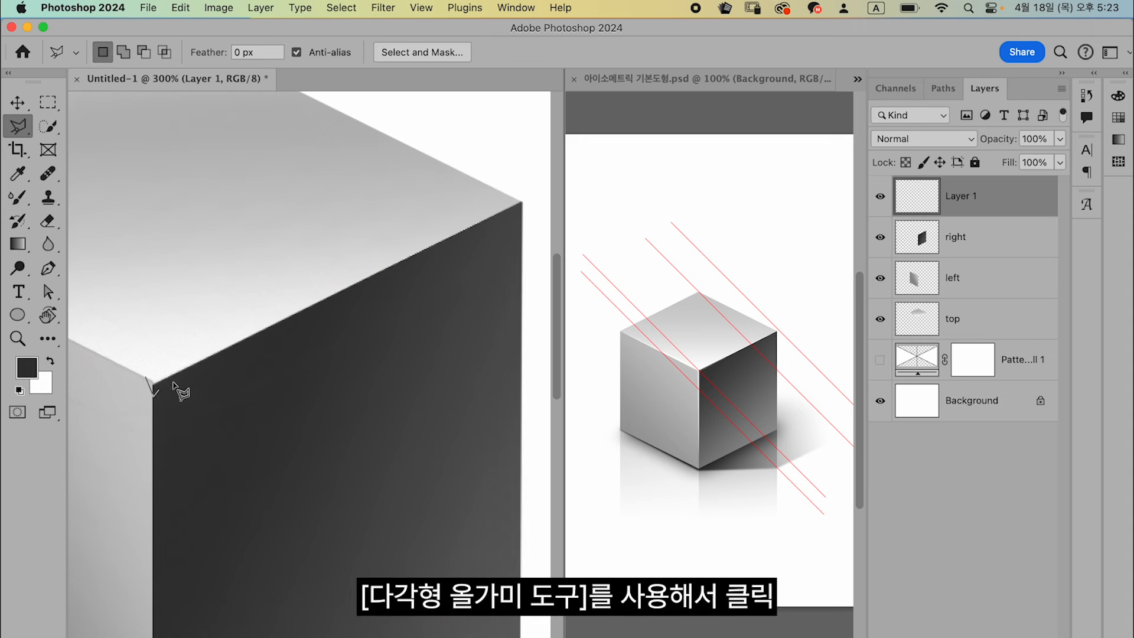
{"action": "left_click", "coordinate": [522, 204]}
{"action": "left_click", "coordinate": [147, 381]}
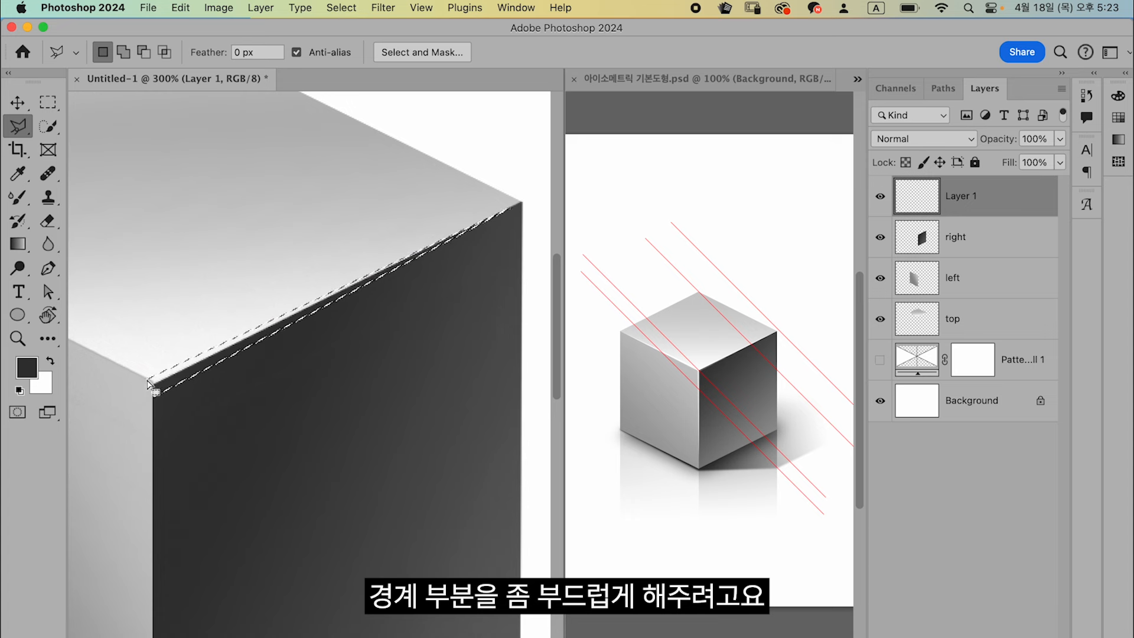
Fill the edge sliver with white, deselect, and set its layer's blend mode to Overlay.
{"action": "left_click", "coordinate": [50, 360]}
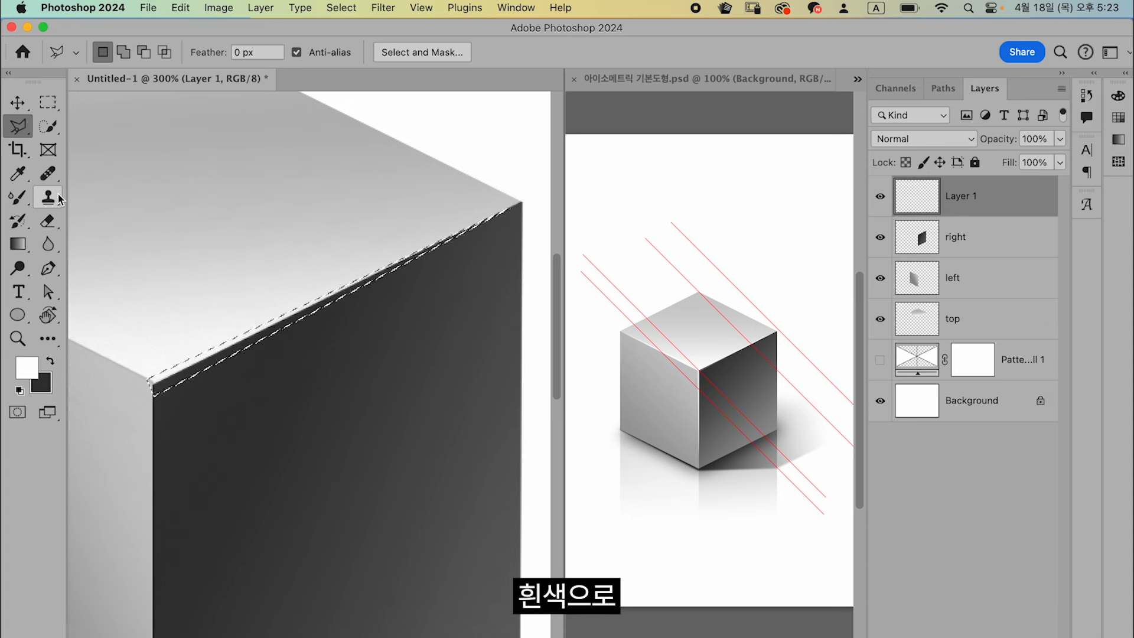
{"action": "key", "text": "alt+Delete"}
{"action": "key", "text": "ctrl+d"}
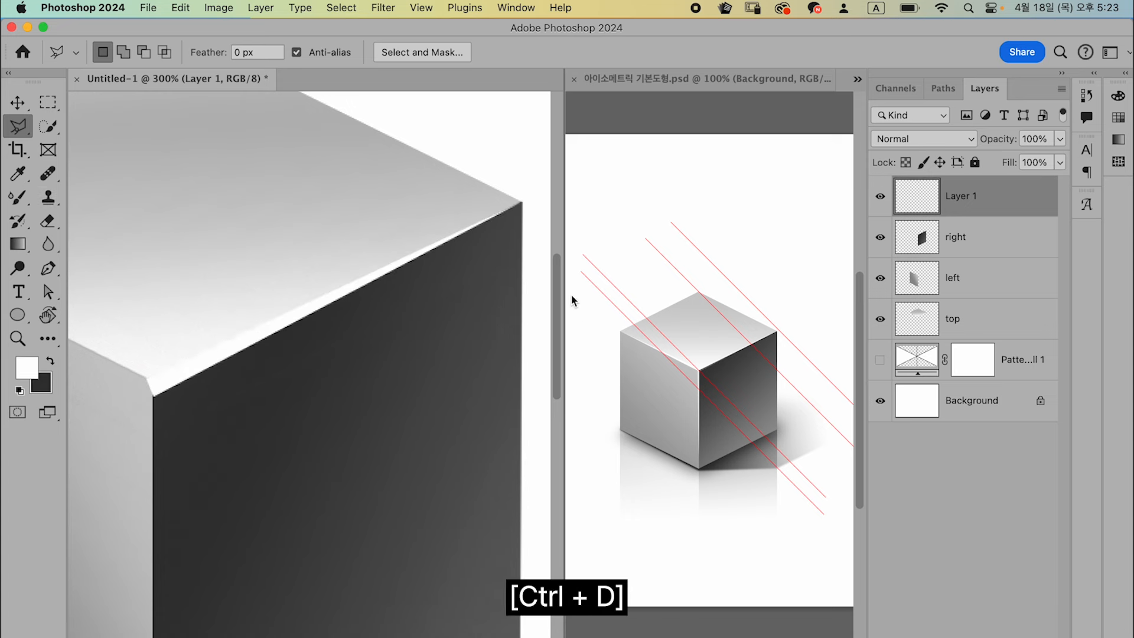
{"action": "left_click", "coordinate": [899, 142]}
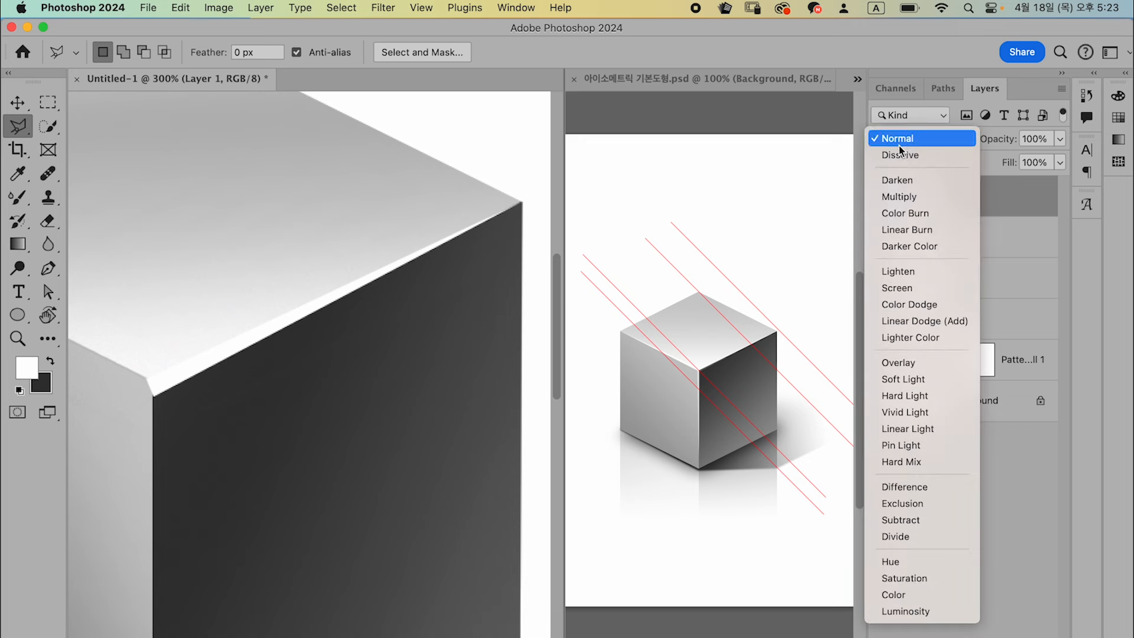
{"action": "left_click", "coordinate": [898, 364]}
{"action": "key", "text": "super+minus"}
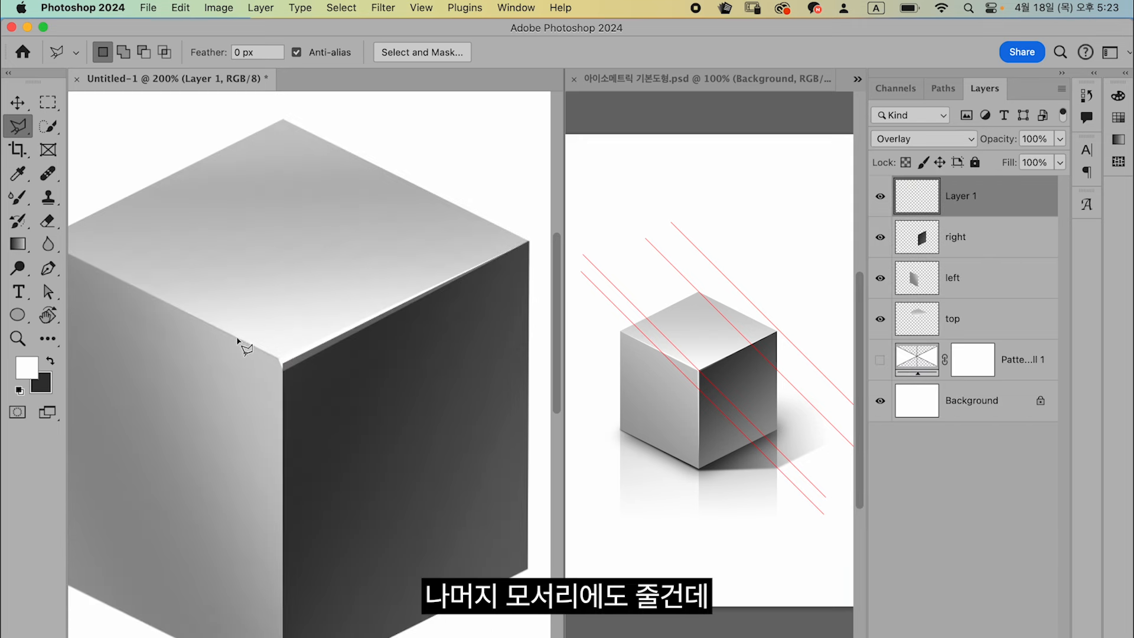
Duplicate the highlight layer and rotate the copy about -127° around the cube's front corner onto the edge between the top and left faces.
{"action": "key", "text": "super+j"}
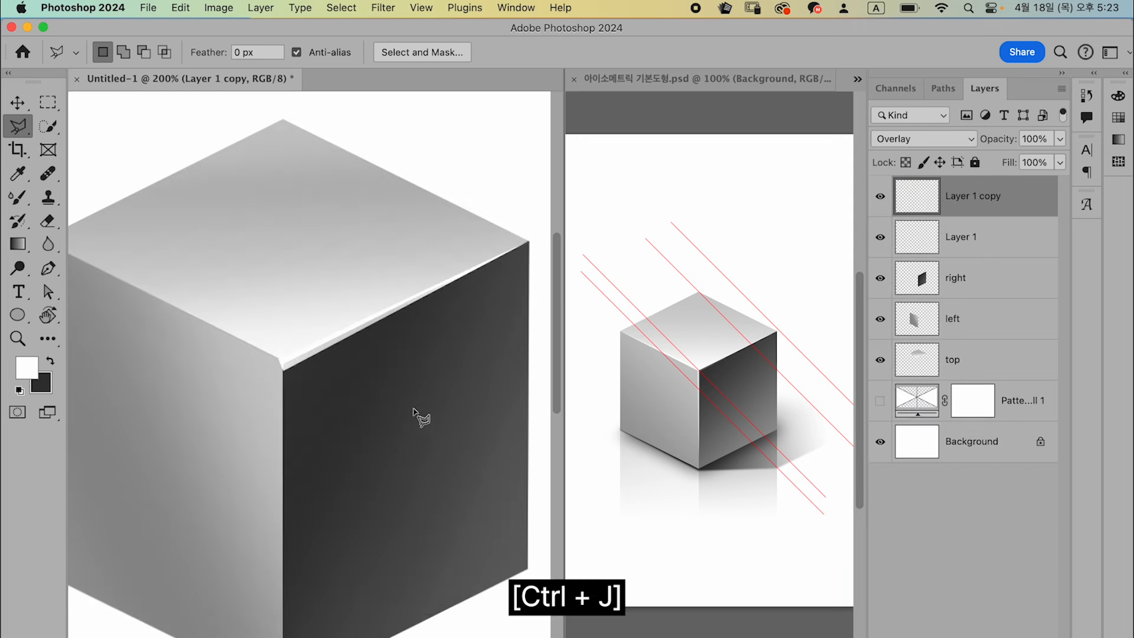
{"action": "key", "text": "super+t"}
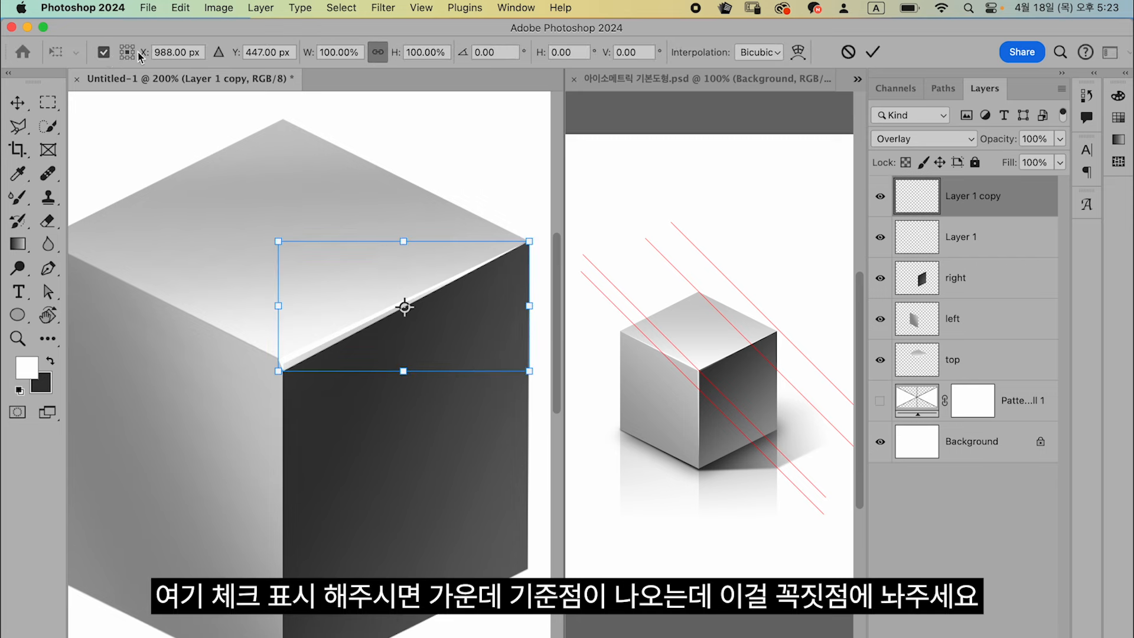
{"action": "left_click_drag", "start_coordinate": [405, 308], "coordinate": [283, 364]}
{"action": "left_click_drag", "start_coordinate": [529, 227], "coordinate": [207, 307]}
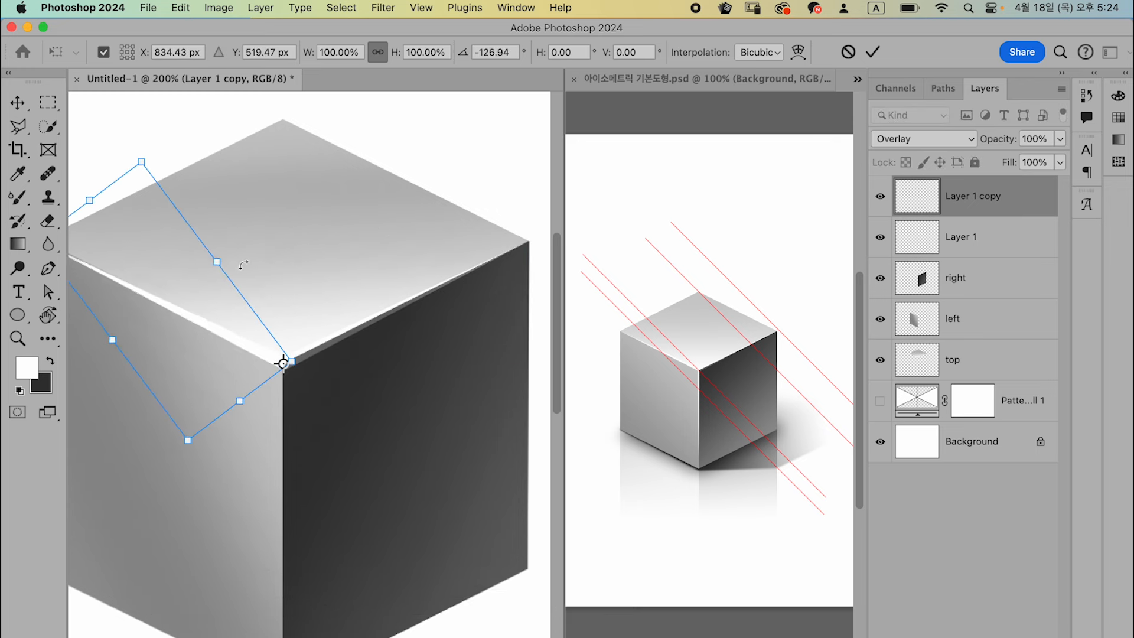
{"action": "key", "text": "Return"}
{"action": "left_click_drag", "start_coordinate": [252, 425], "coordinate": [290, 401]}
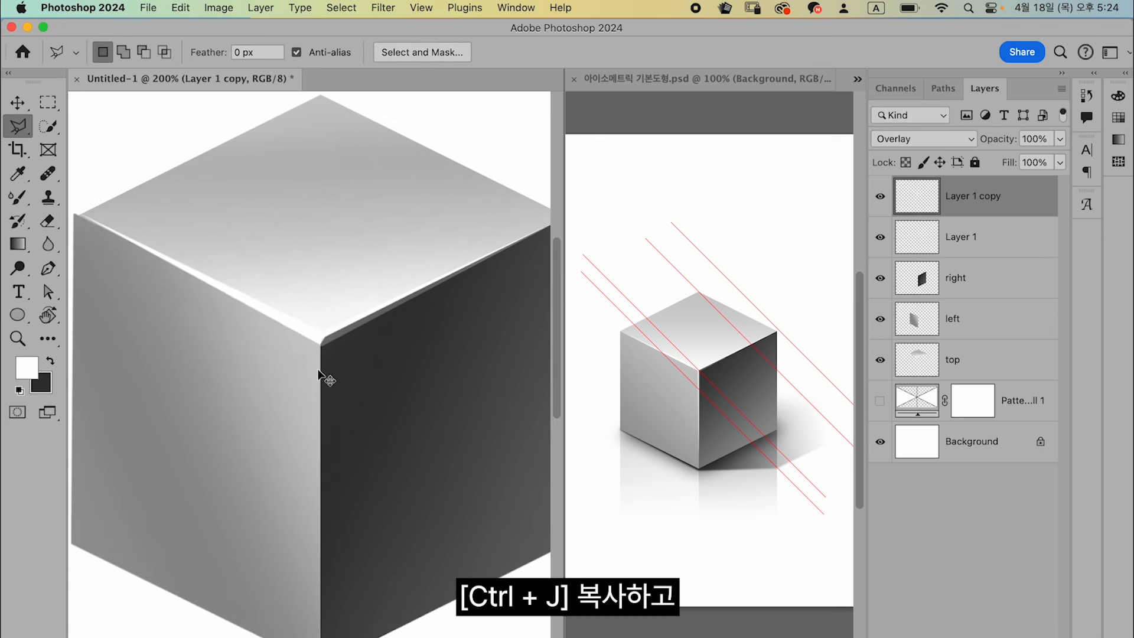
Duplicate the highlight again, rotate the copy onto the cube's vertical front edge, and nudge it slightly left into place.
{"action": "key", "text": "super+j"}
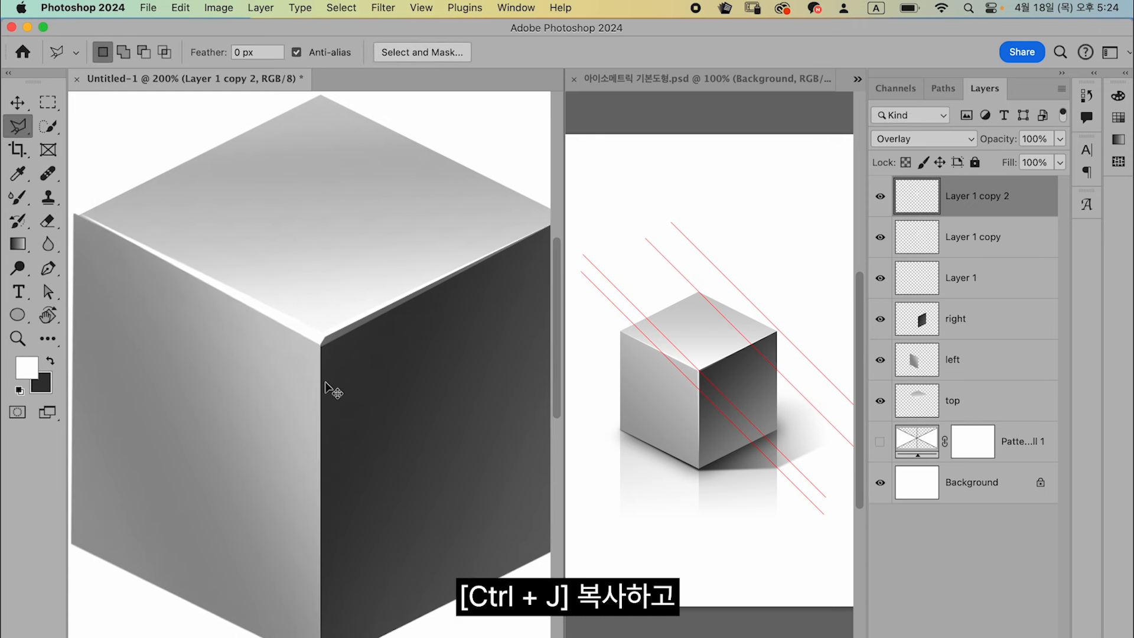
{"action": "key", "text": "super+t"}
{"action": "left_click_drag", "start_coordinate": [203, 279], "coordinate": [258, 385]}
{"action": "left_click_drag", "start_coordinate": [253, 380], "coordinate": [250, 376]}
{"action": "key", "text": "Return"}
{"action": "key", "text": "v"}
{"action": "key", "text": "Left"}
{"action": "key", "text": "Left"}
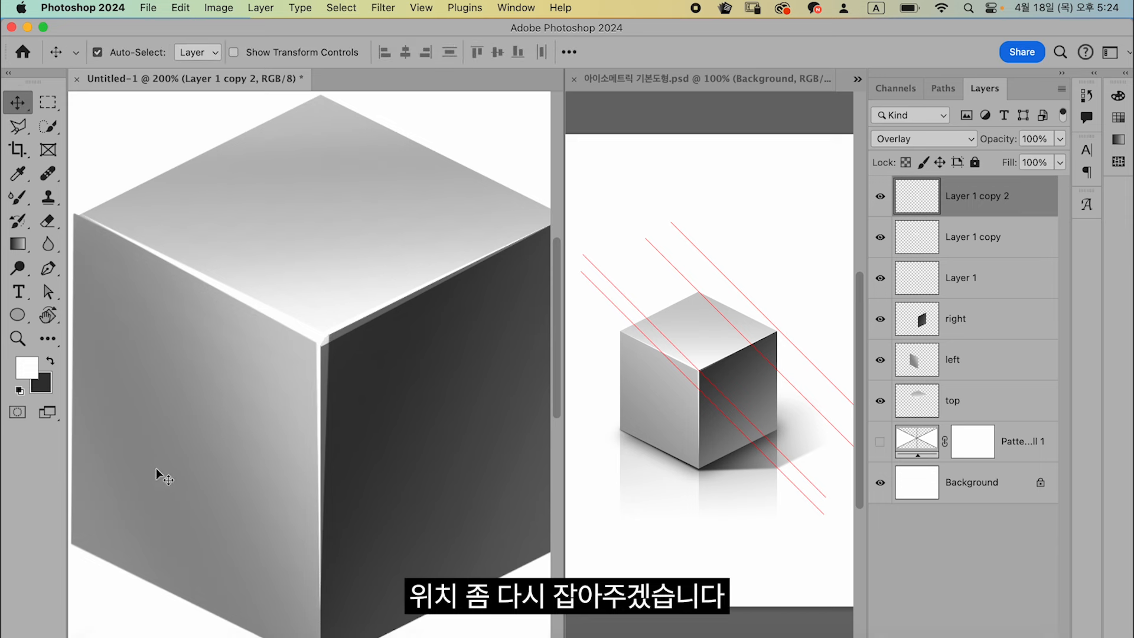
Nudge the left face layer into alignment with the highlighted edges.
{"action": "left_click_drag", "start_coordinate": [202, 468], "coordinate": [203, 469]}
{"action": "key", "text": "Up"}
{"action": "key", "text": "Up"}
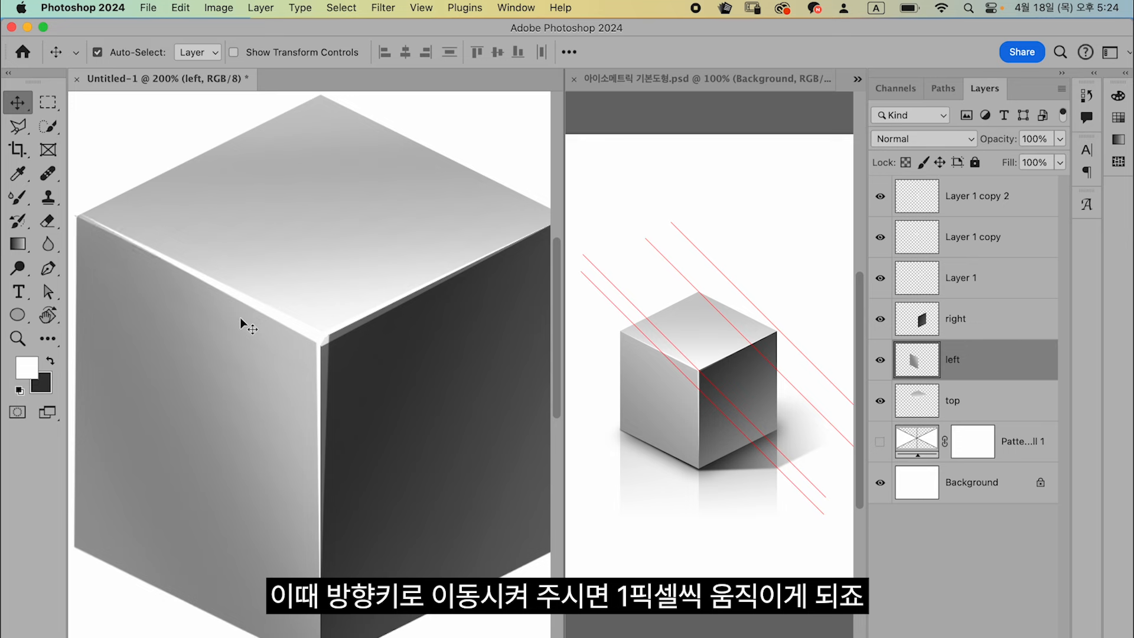
{"action": "key", "text": "super+minus"}
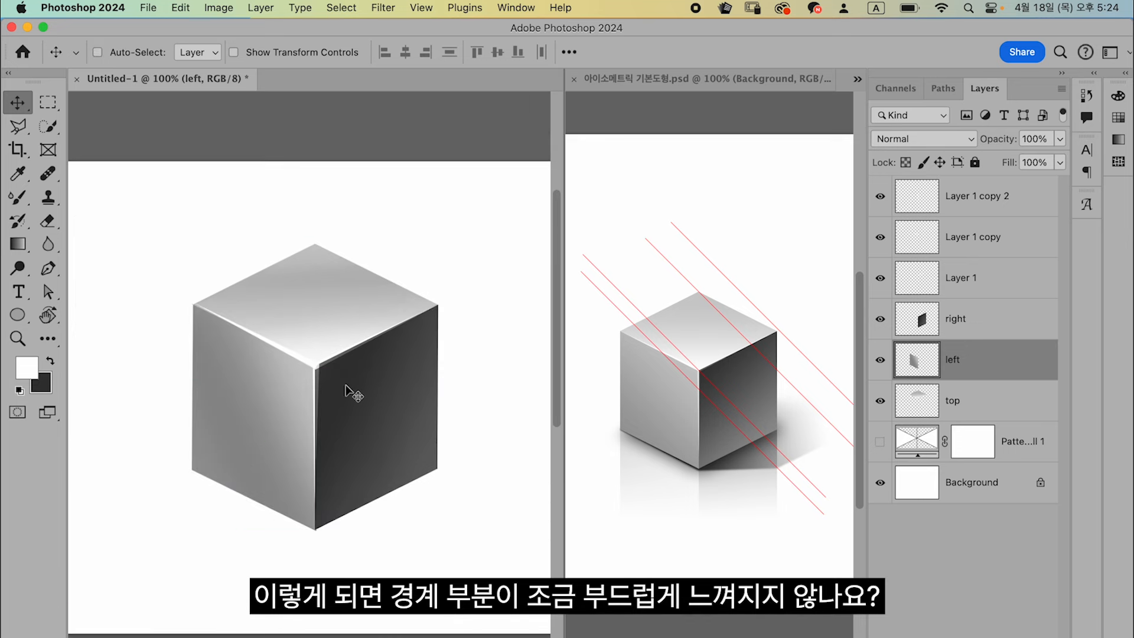
{"action": "key", "text": "super+equal"}
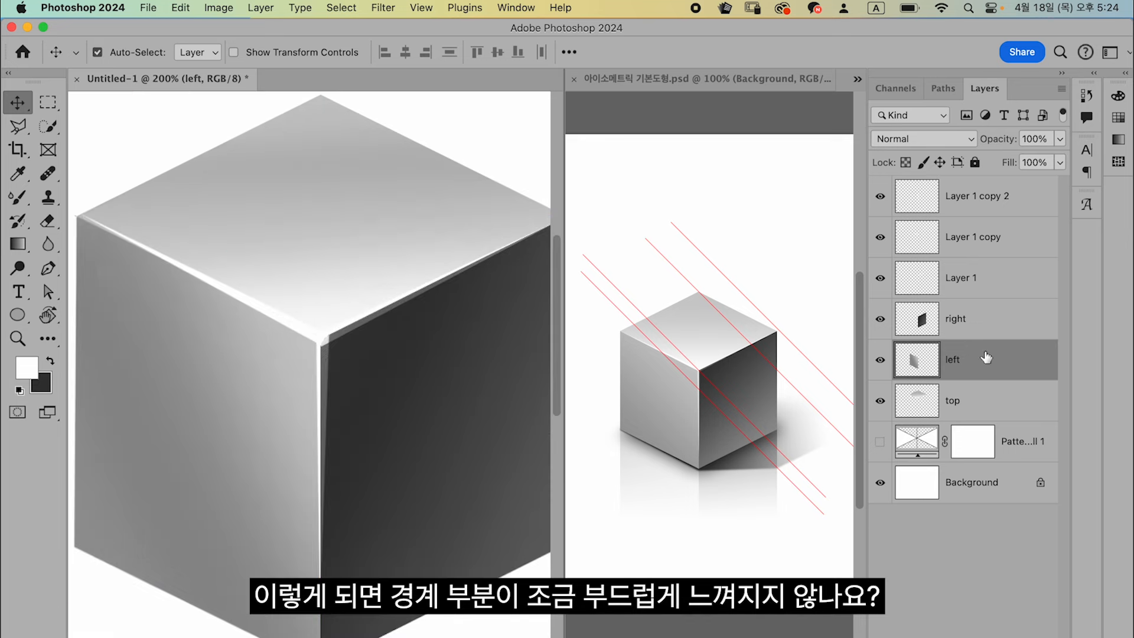
Merge the three edge highlight layers into one and set its blend mode to Soft Light.
{"action": "left_click", "coordinate": [983, 279]}
{"action": "left_click", "coordinate": [972, 199], "text": "shift"}
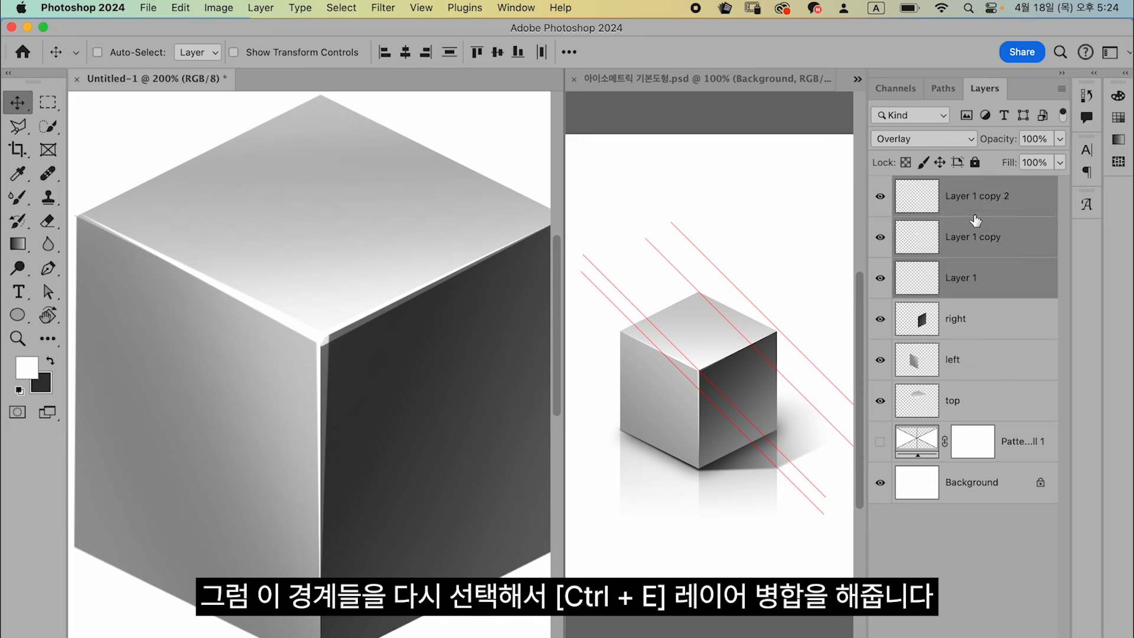
{"action": "key", "text": "super+e"}
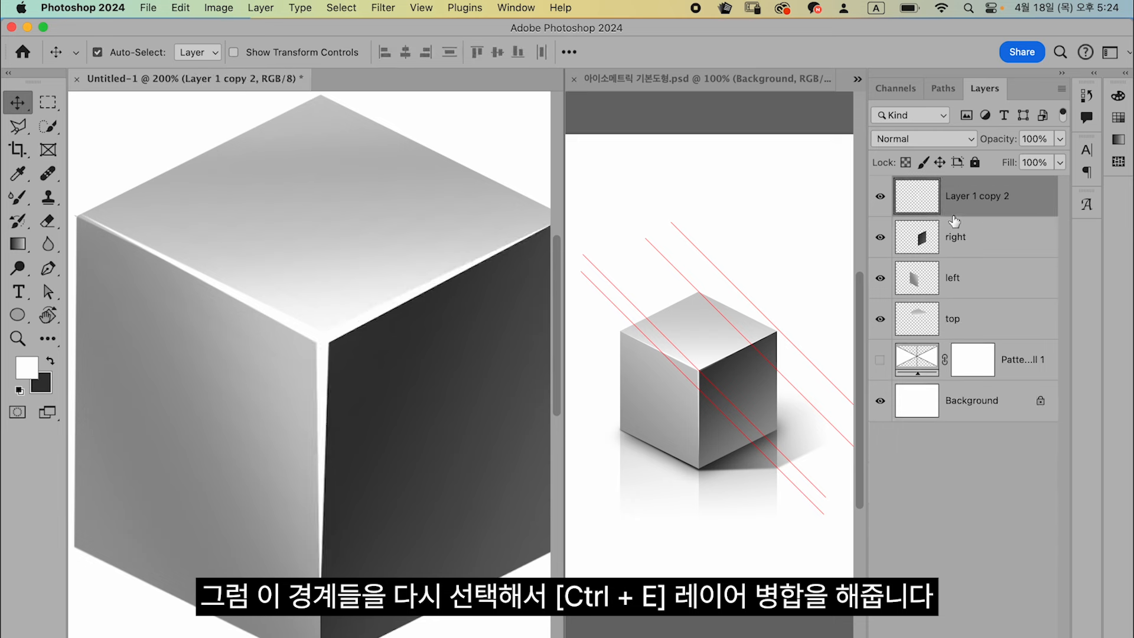
{"action": "left_click", "coordinate": [880, 196]}
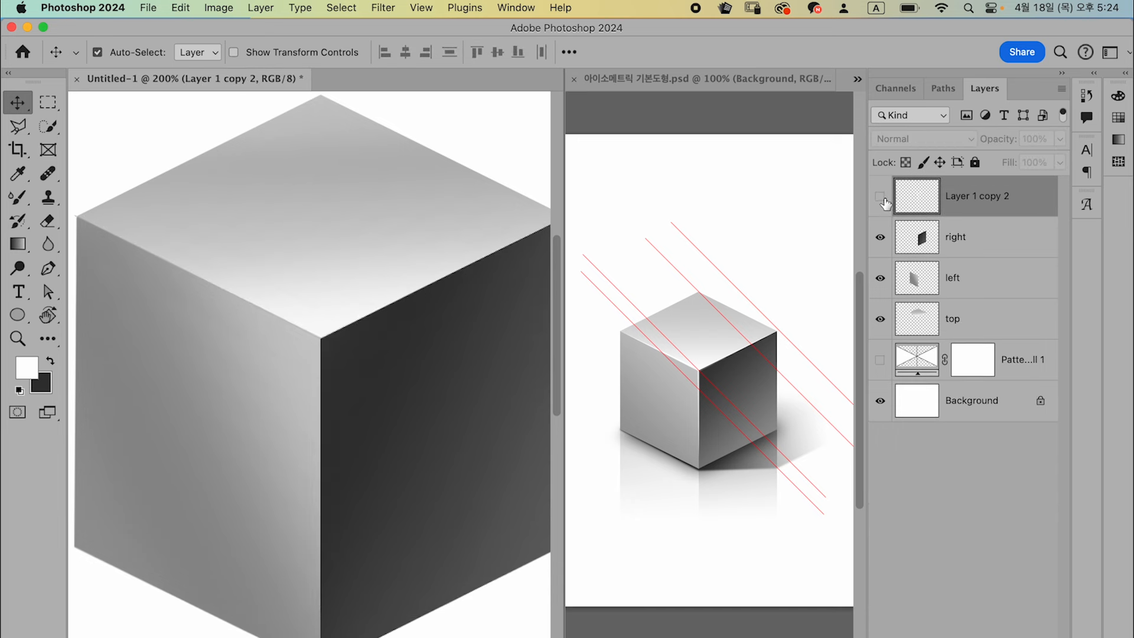
{"action": "left_click", "coordinate": [881, 196]}
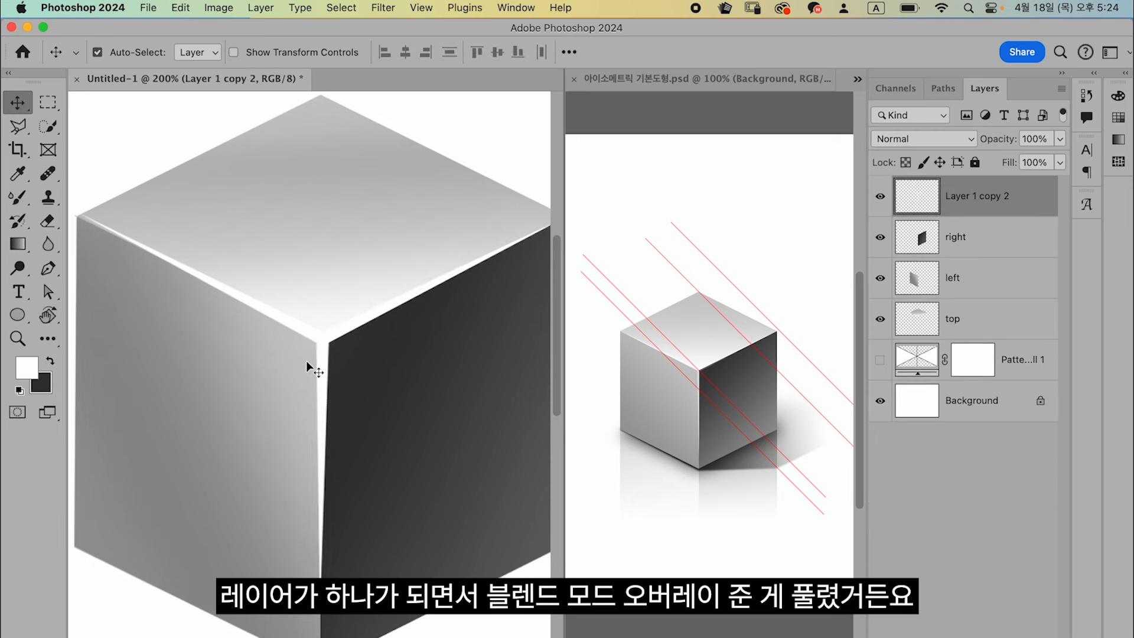
{"action": "left_click", "coordinate": [923, 139]}
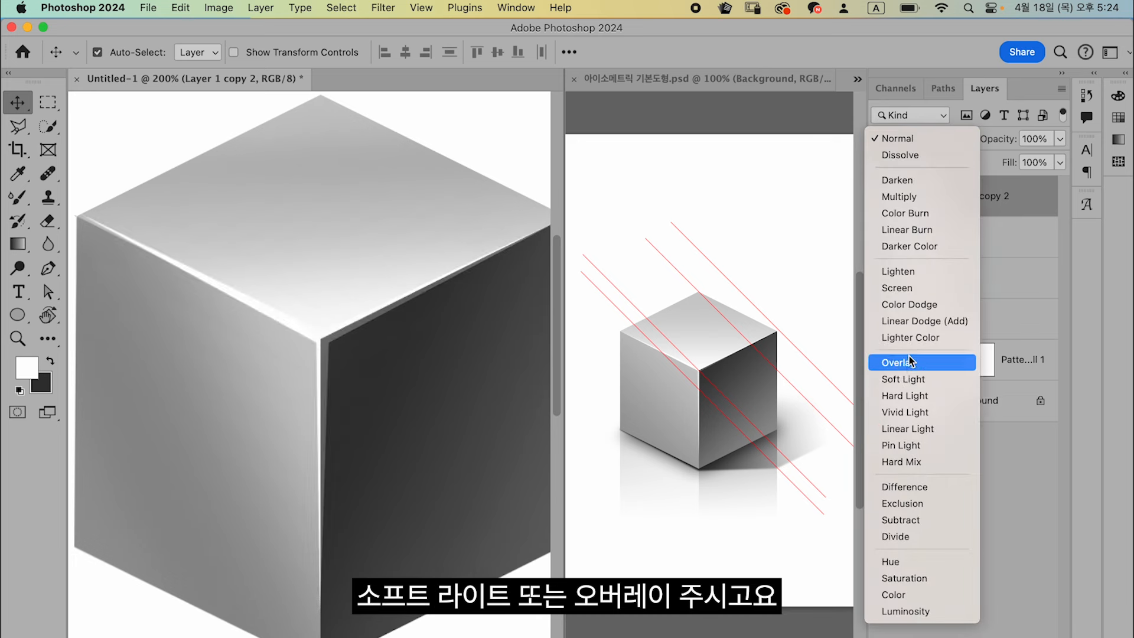
{"action": "left_click", "coordinate": [910, 378]}
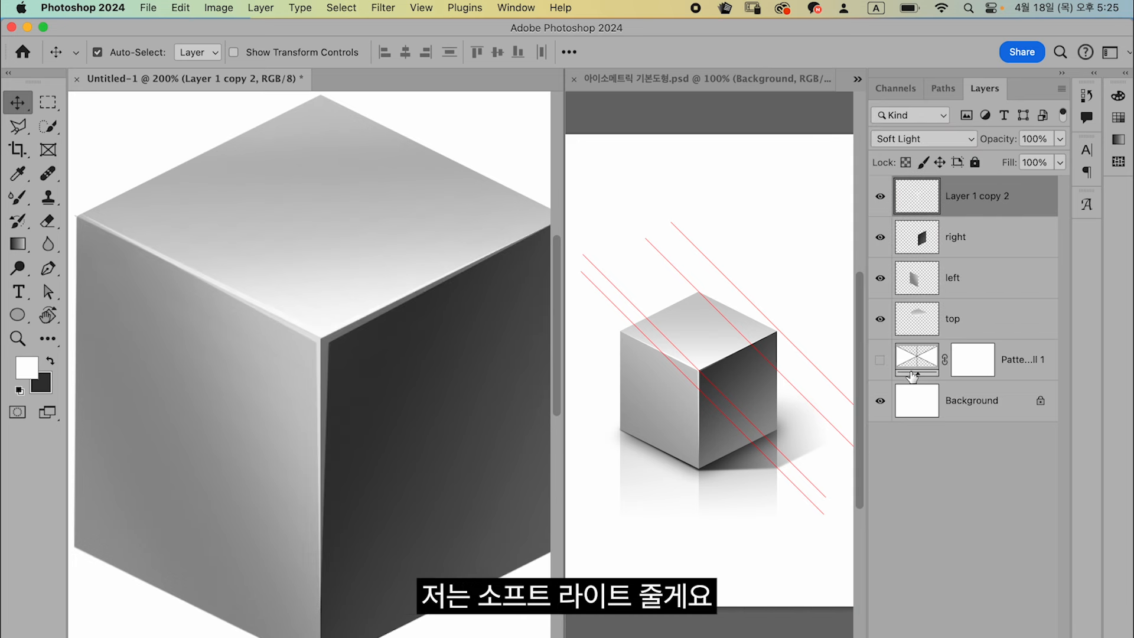
Duplicate the merged highlight layer and scale the copy down around the cube's front corner.
{"action": "key", "text": "super+j"}
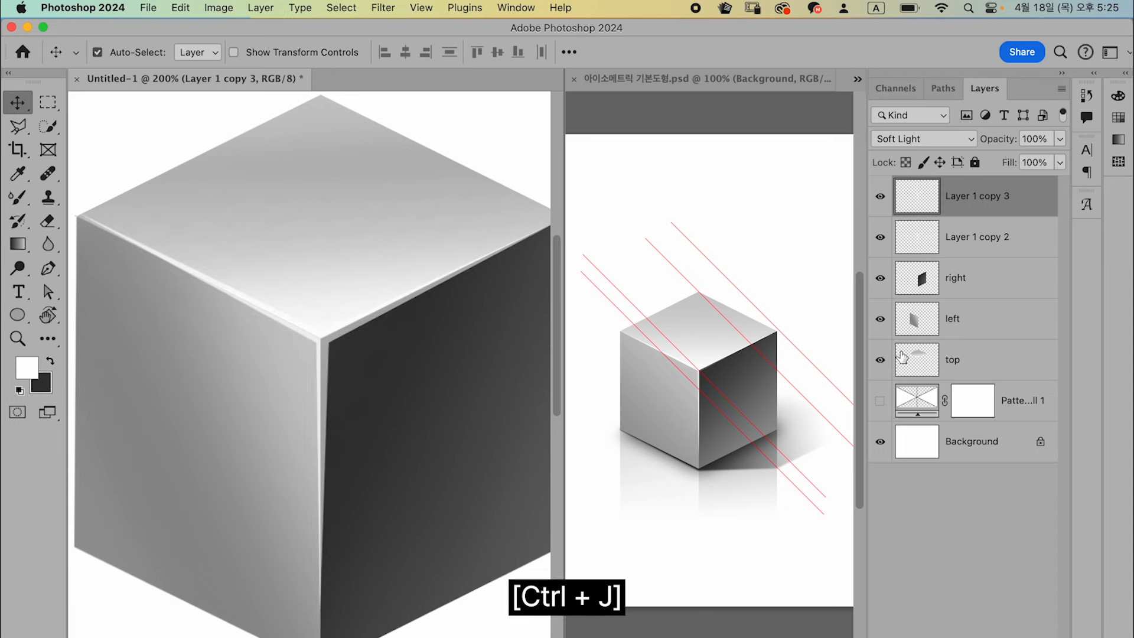
{"action": "key", "text": "super+t"}
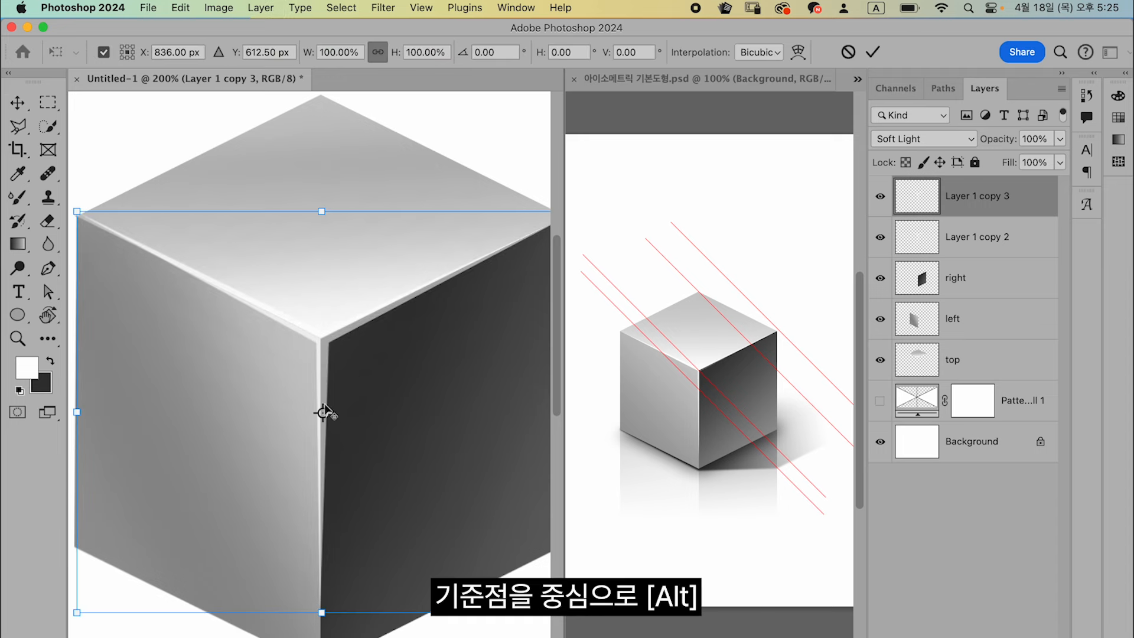
{"action": "left_click_drag", "start_coordinate": [323, 412], "coordinate": [319, 338]}
{"action": "mouse_move", "coordinate": [336, 216]}
{"action": "left_mouse_down"}
{"action": "mouse_move", "coordinate": [338, 189]}
{"action": "mouse_move", "coordinate": [338, 206]}
{"action": "left_mouse_up"}
{"action": "key", "text": "super+z"}
{"action": "left_click_drag", "start_coordinate": [77, 211], "coordinate": [170, 283]}
{"action": "key", "text": "shift"}
{"action": "key", "text": "Return"}
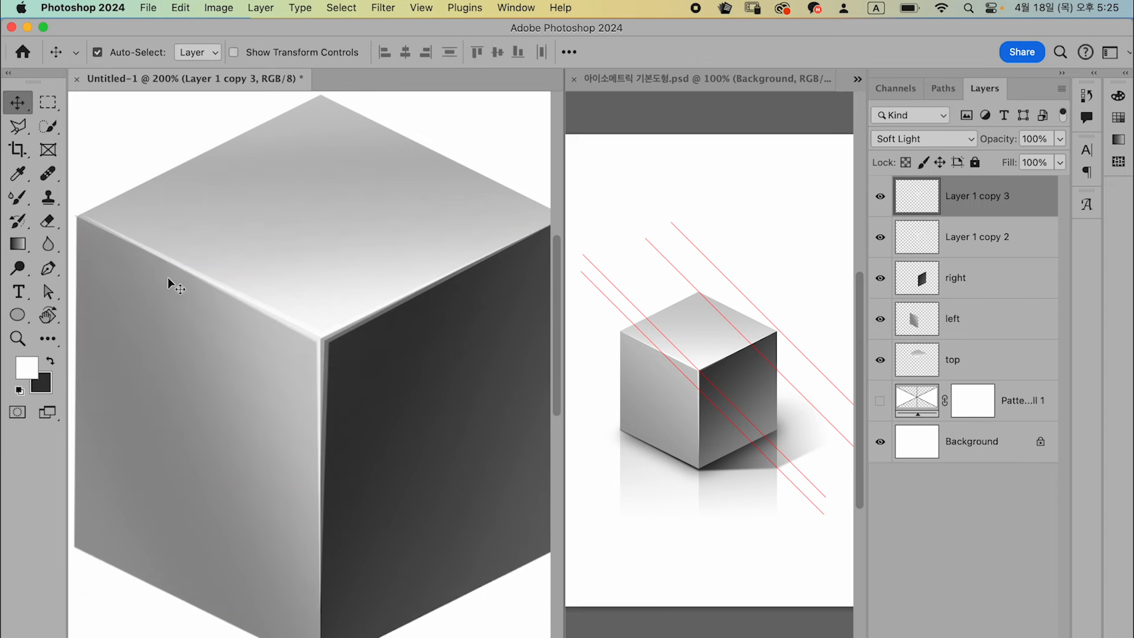
Examine the layered edge highlights up close by toggling both highlight layers, and review the whole cube against the reference.
{"action": "key", "text": "super+equal"}
{"action": "key", "text": "super+equal"}
{"action": "key", "text": "super+equal"}
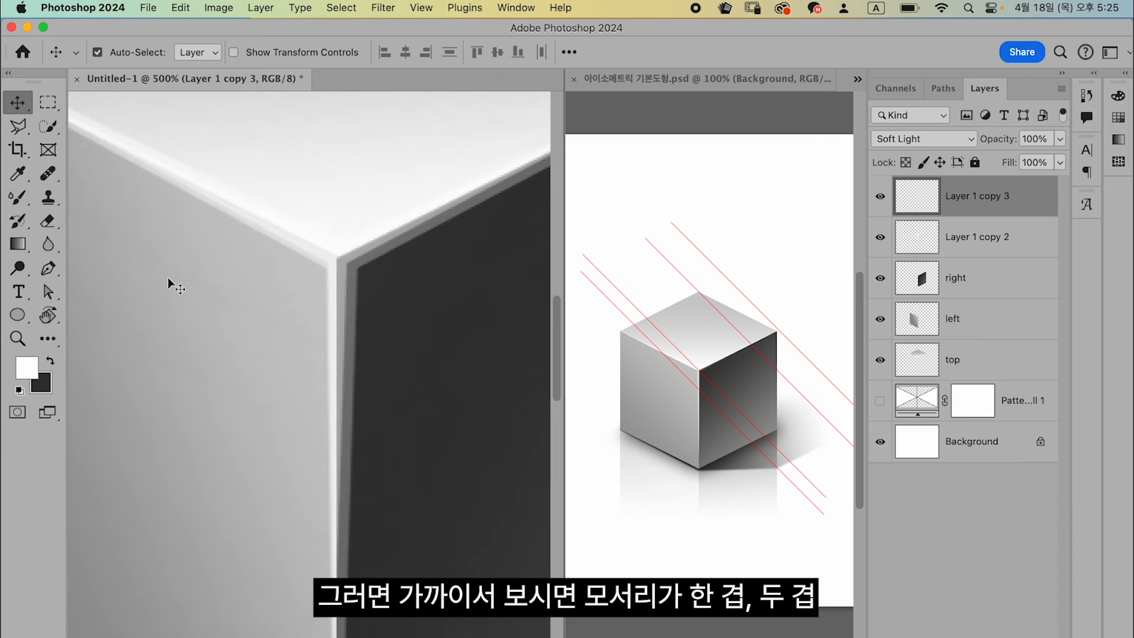
{"action": "left_click", "coordinate": [880, 196]}
{"action": "left_click", "coordinate": [880, 237]}
{"action": "left_click", "coordinate": [881, 237]}
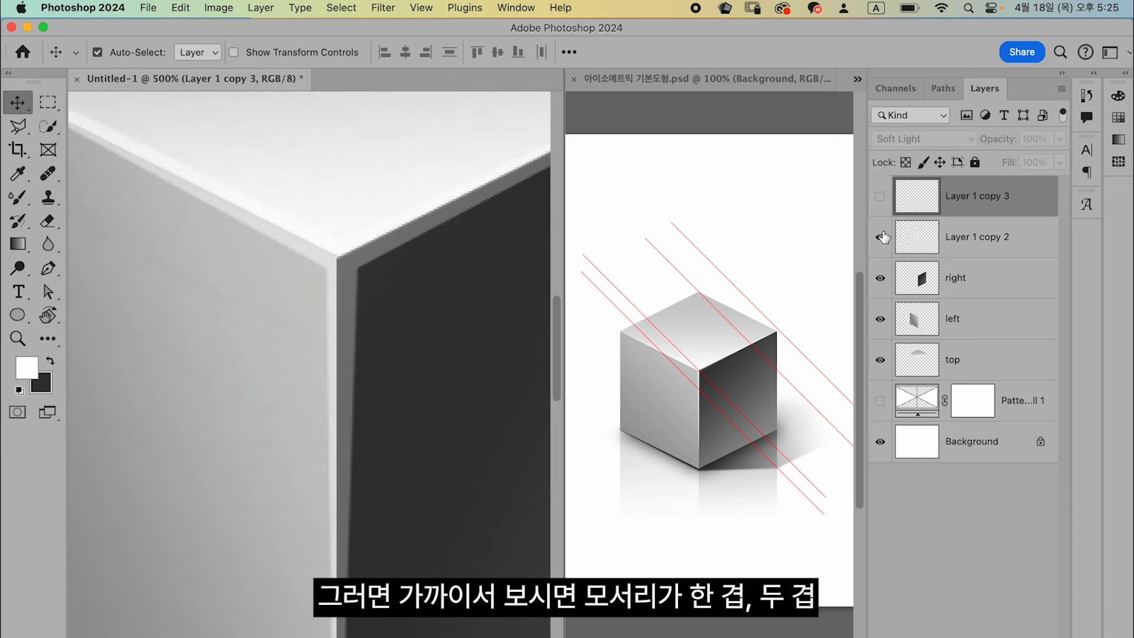
{"action": "left_click", "coordinate": [881, 196]}
{"action": "key", "text": "super+minus"}
{"action": "key", "text": "super+minus"}
{"action": "key", "text": "super+minus"}
{"action": "key", "text": "super+minus"}
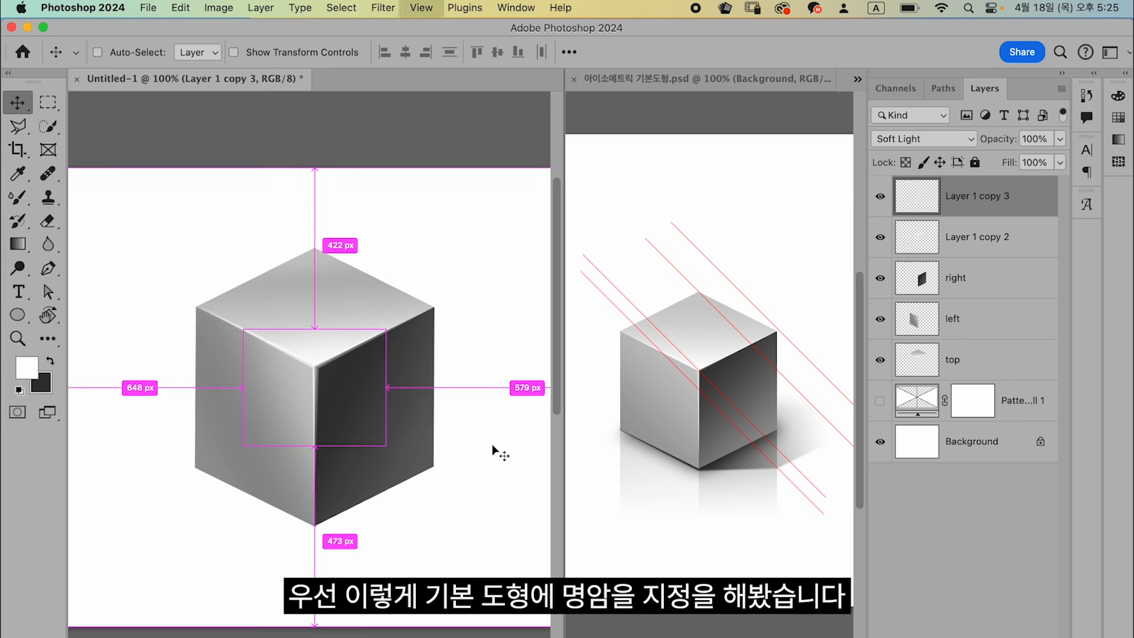
{"action": "key", "text": "super+minus"}
{"action": "key", "text": "super+plus"}
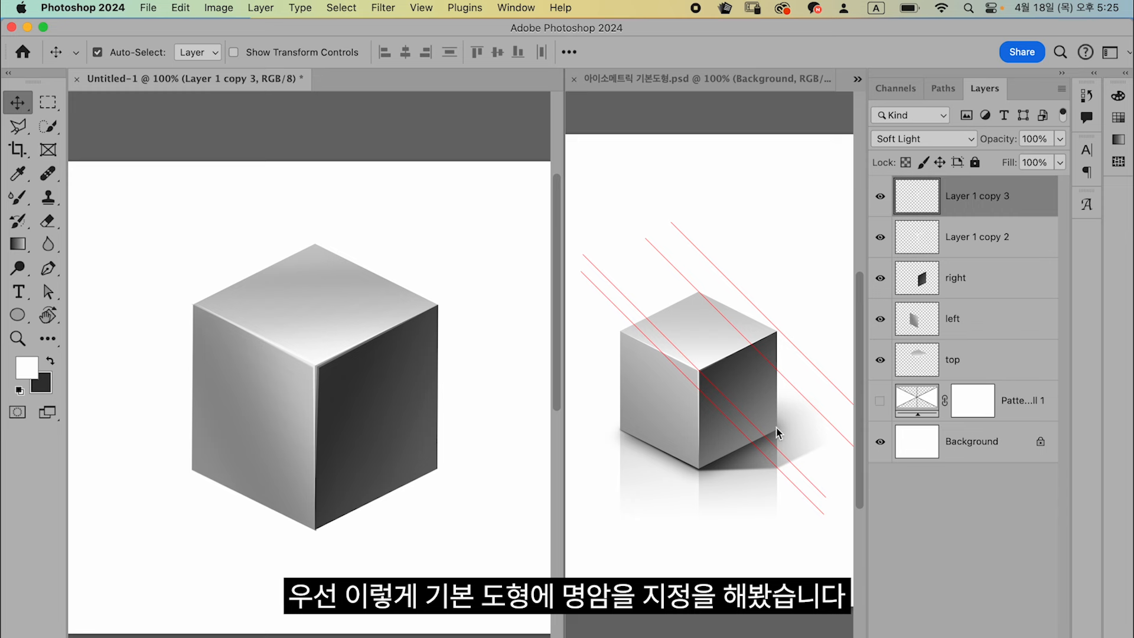